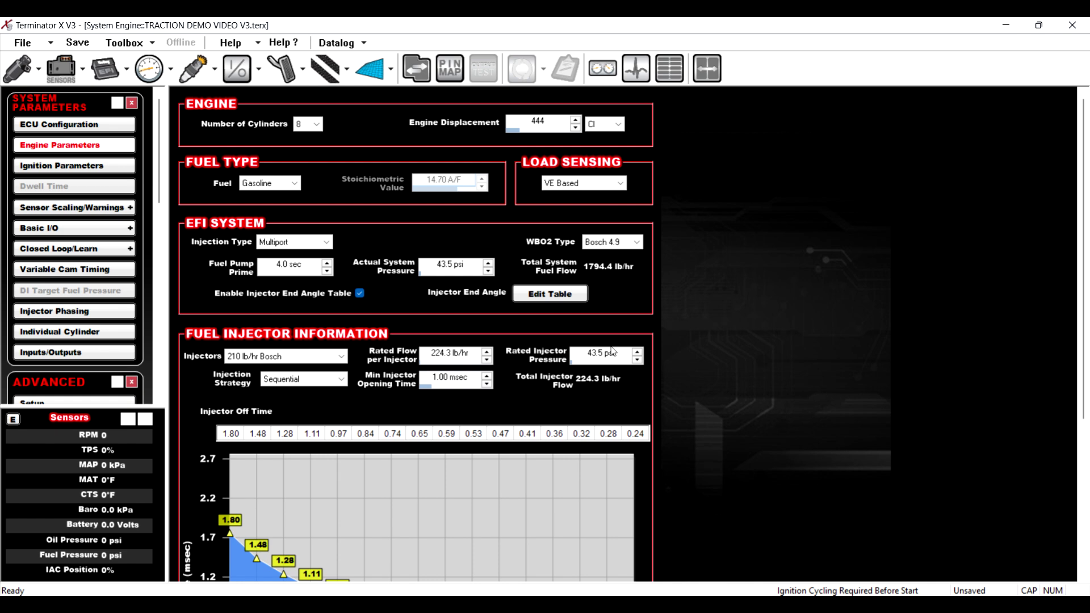
Enable electric Fan #2 (205°F on, 190°F off) on the Basic I/O Fans/Pumps/AC tab.
left_click(43, 229)
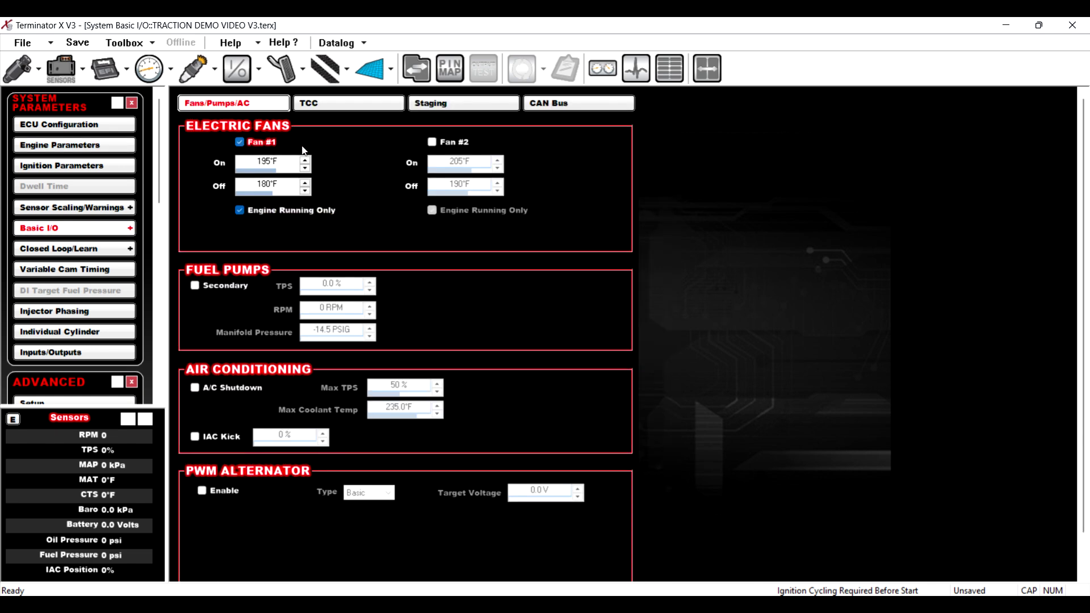
left_click(434, 143)
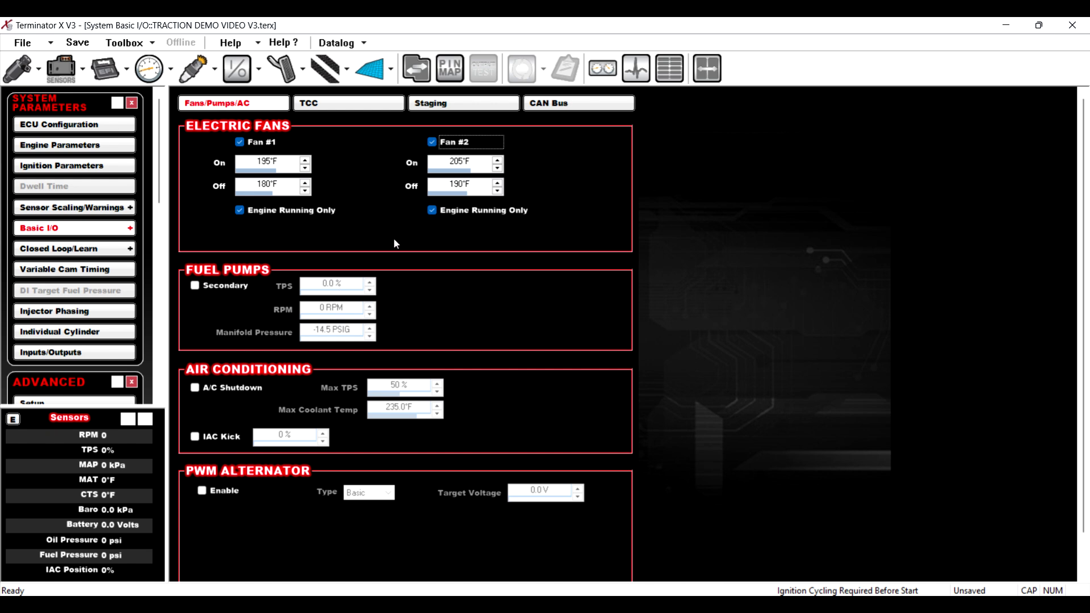
Enable the PWM alternator and preview the Custom type's frequency and duty cycle table.
scroll(394, 241, "down", 1)
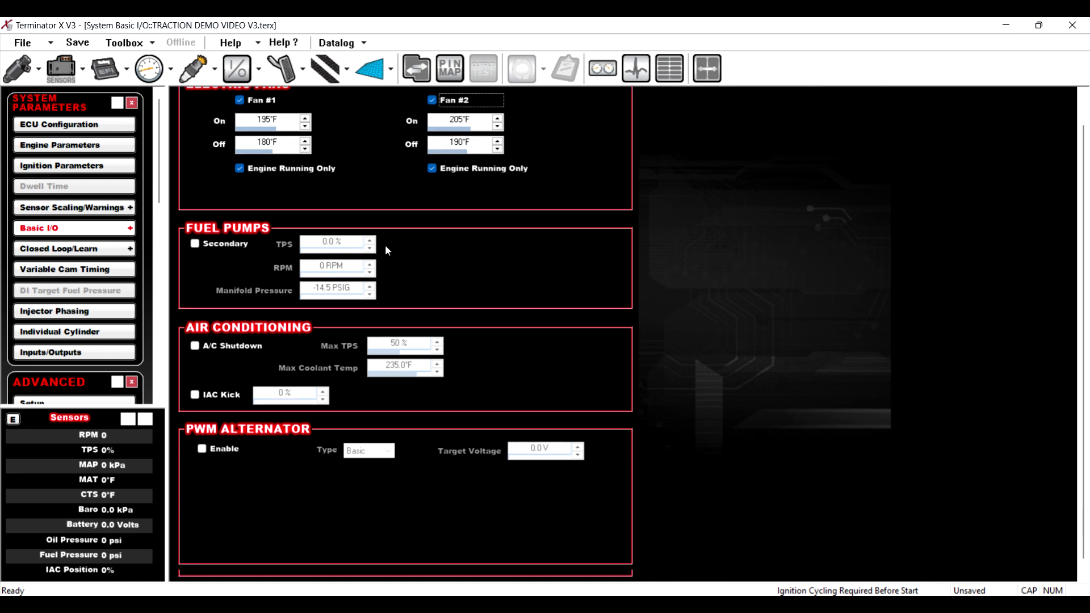
left_click(203, 450)
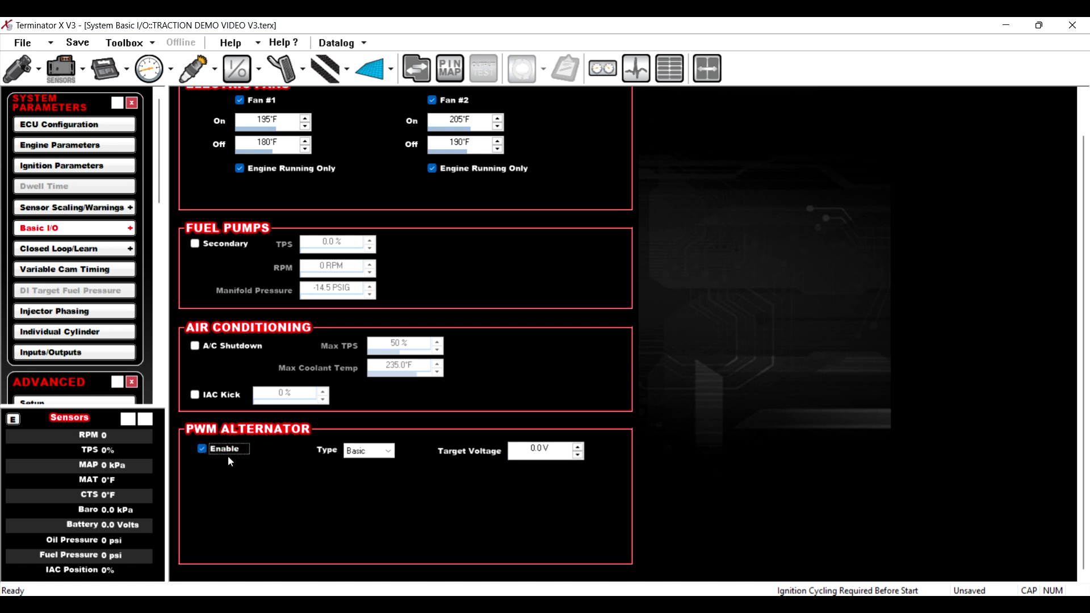
left_click(226, 452)
left_click(360, 453)
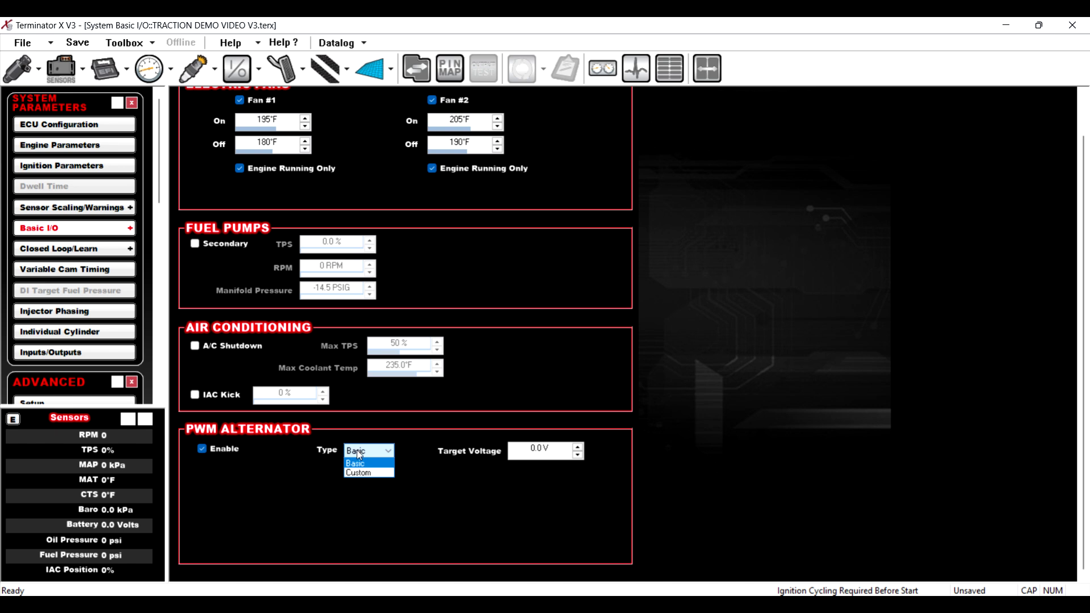
left_click(364, 453)
left_click(364, 453)
left_click(364, 474)
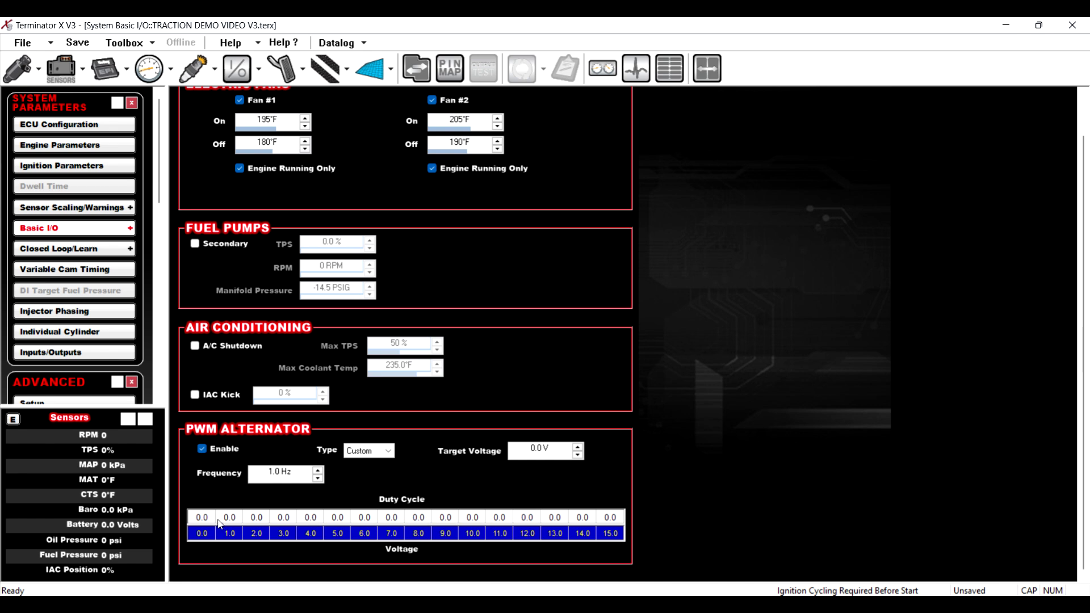
Set the alternator type back to Basic with a 14.2 V target voltage.
left_click(377, 452)
left_click(372, 466)
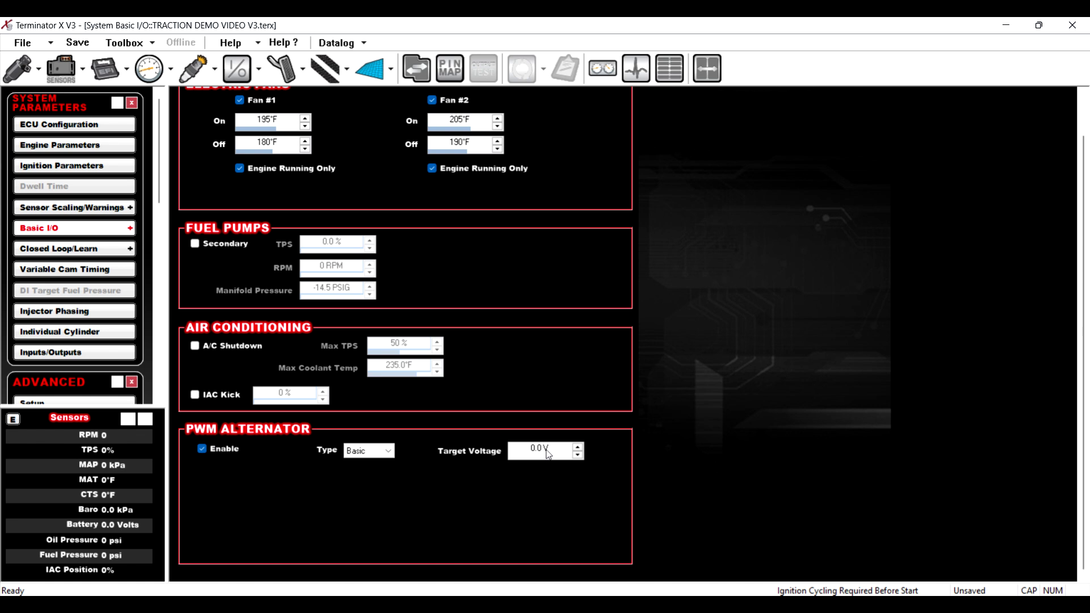
left_click(548, 453)
type("14.2")
key("Return")
scroll(416, 333, "up", 1)
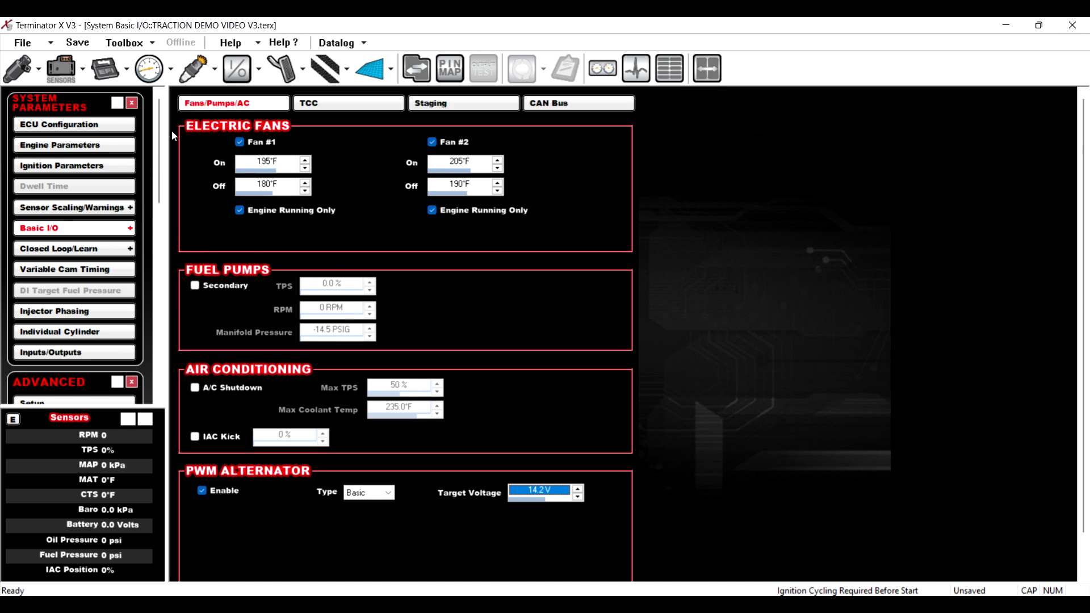
Browse the spark base timing table, its 3D graph, cranking, rev limiter, launch retard and ESC pages.
left_click(194, 68)
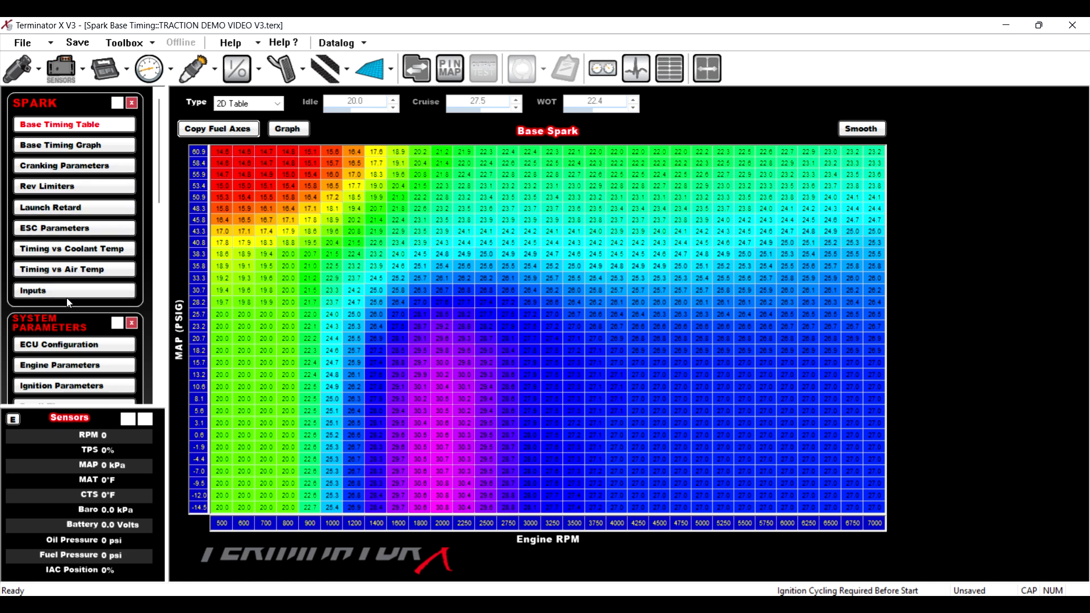
left_click(49, 142)
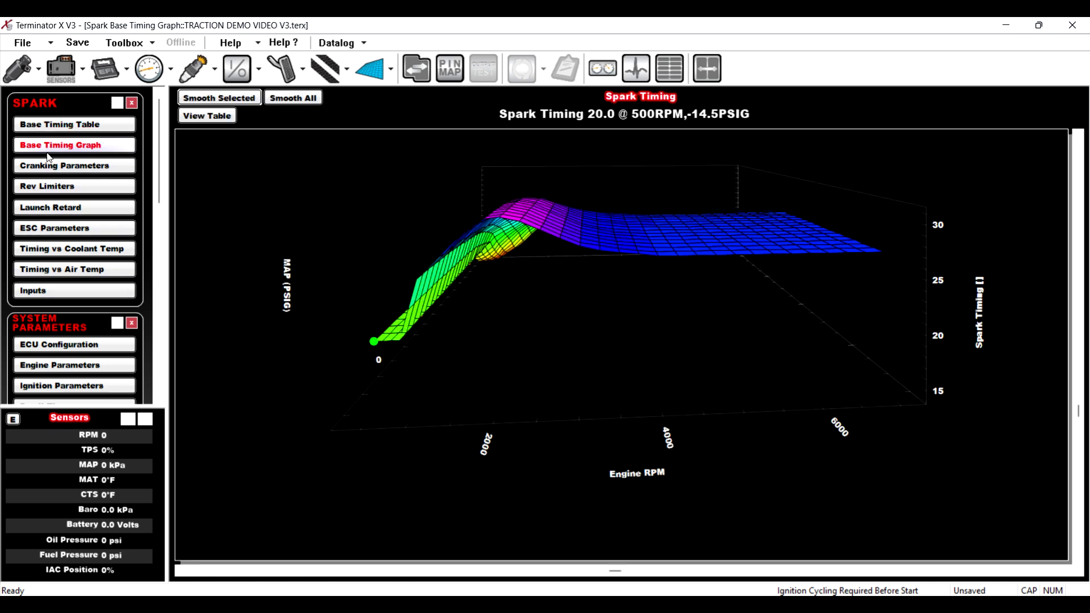
left_click(54, 166)
left_click(54, 190)
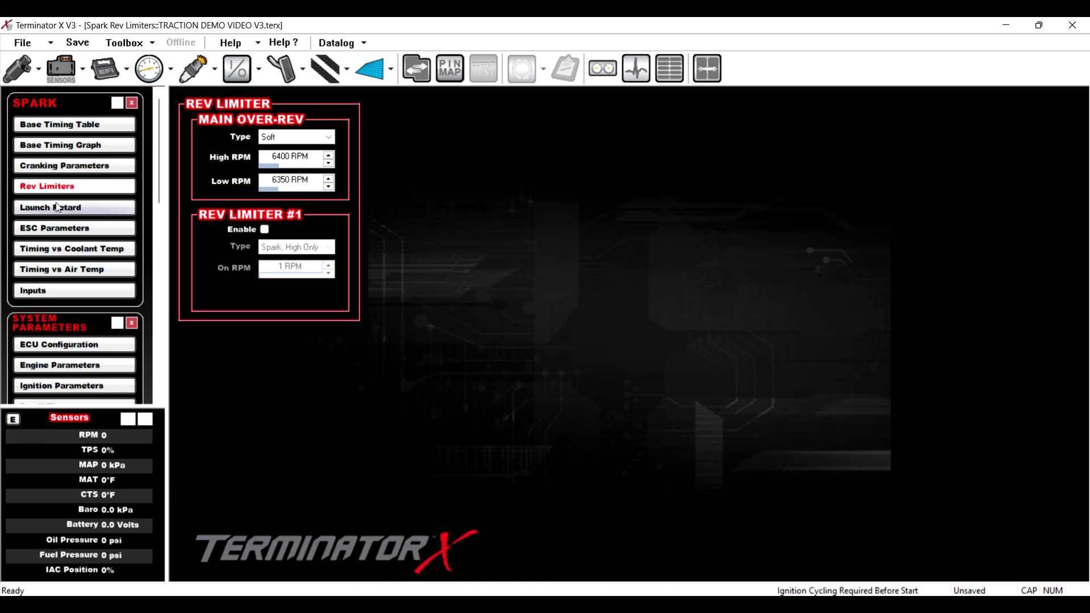
left_click(57, 207)
left_click(66, 229)
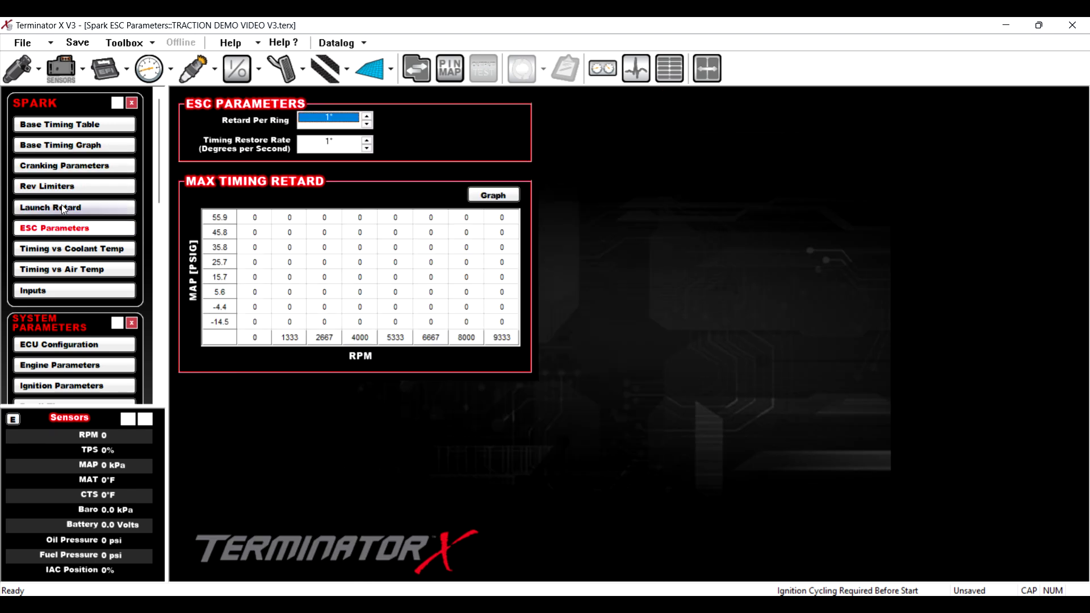
Review timing vs coolant and air temperature and spark inputs, ending on Ignition Parameters.
left_click(61, 206)
left_click(61, 230)
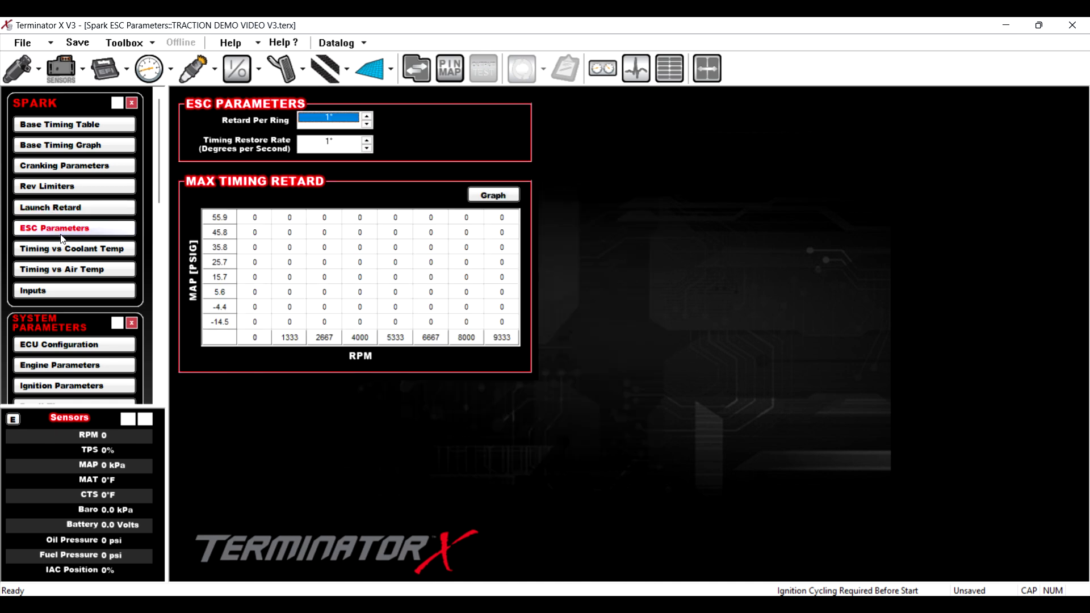
left_click(59, 250)
left_click(57, 267)
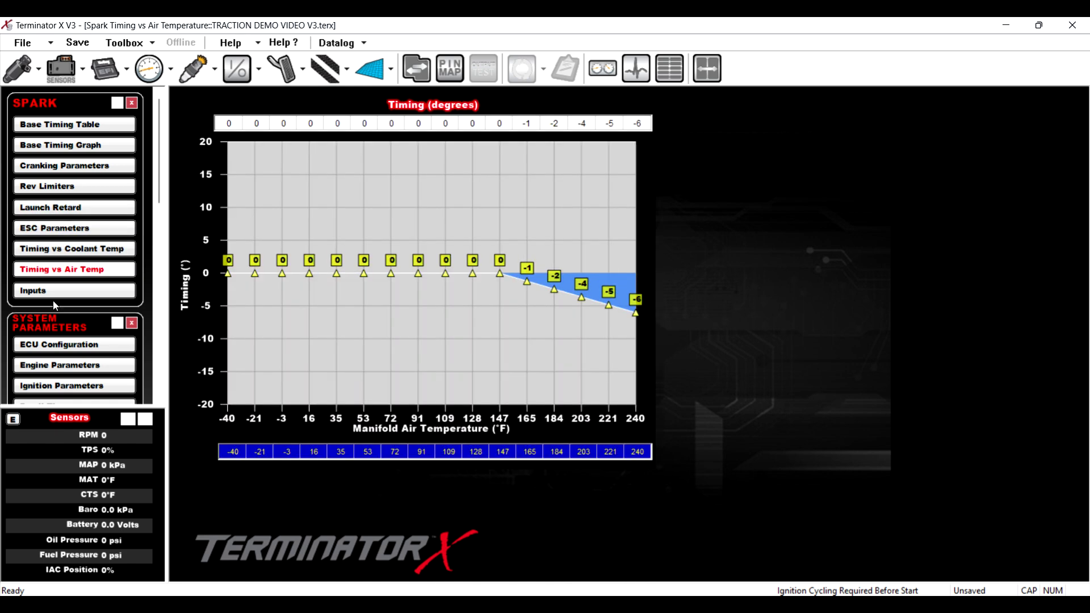
left_click(53, 291)
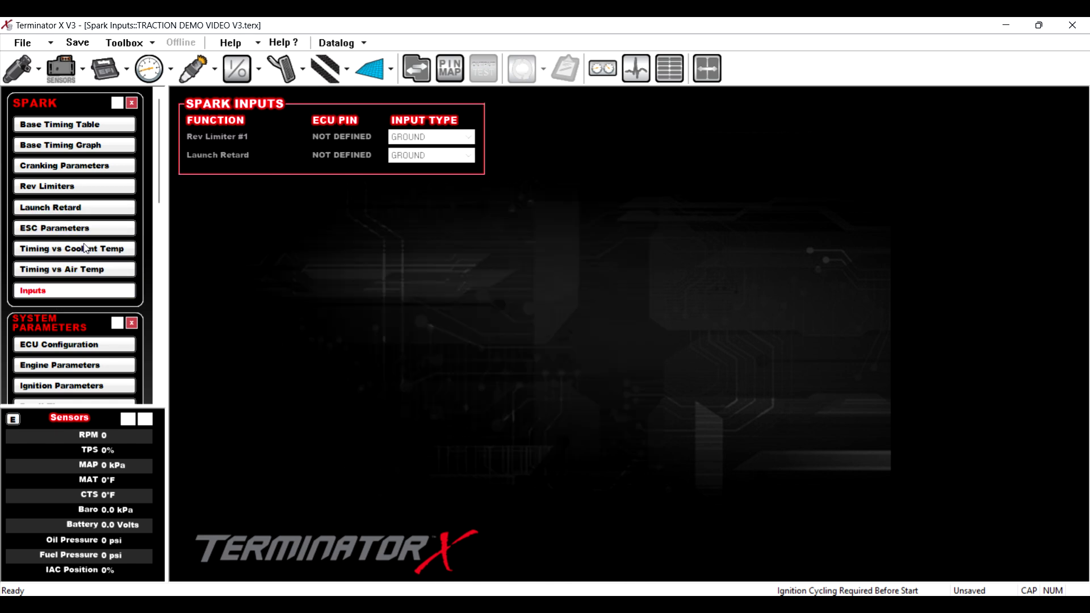
left_click(105, 68)
left_click(61, 165)
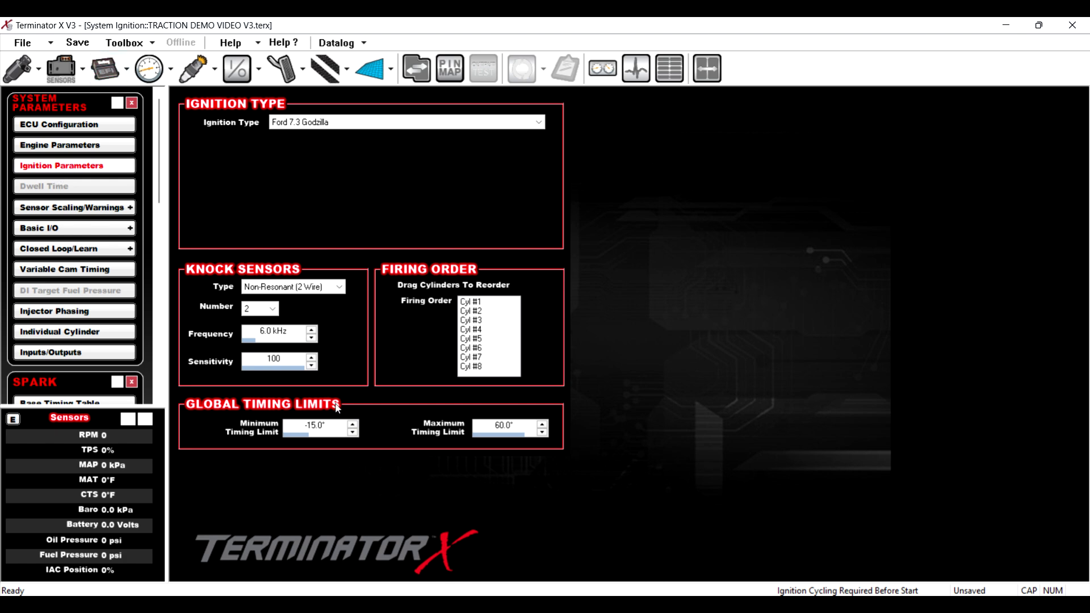
double_click(308, 429)
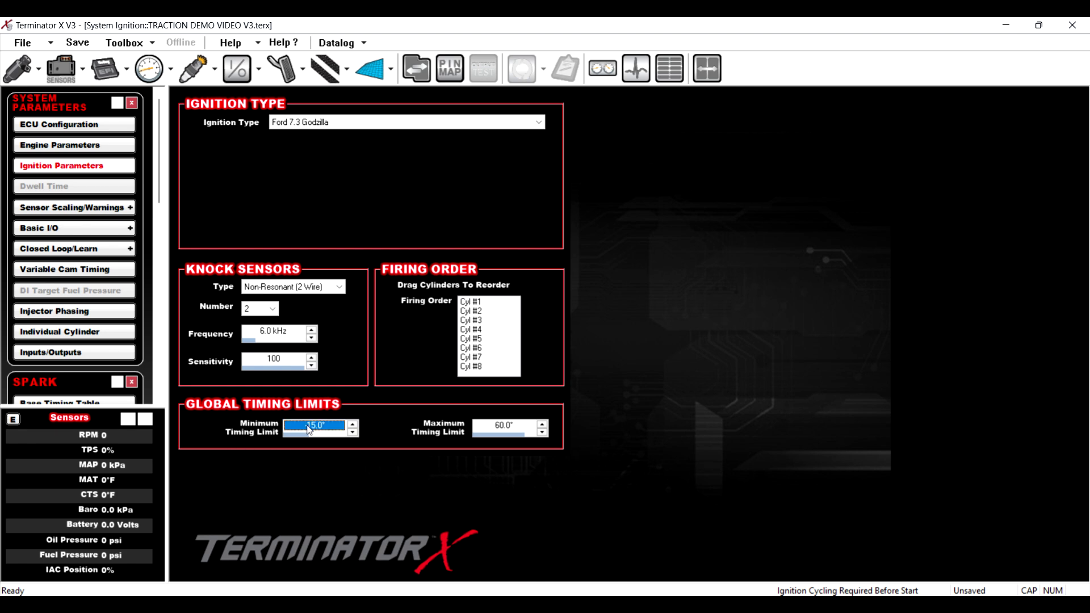
double_click(492, 427)
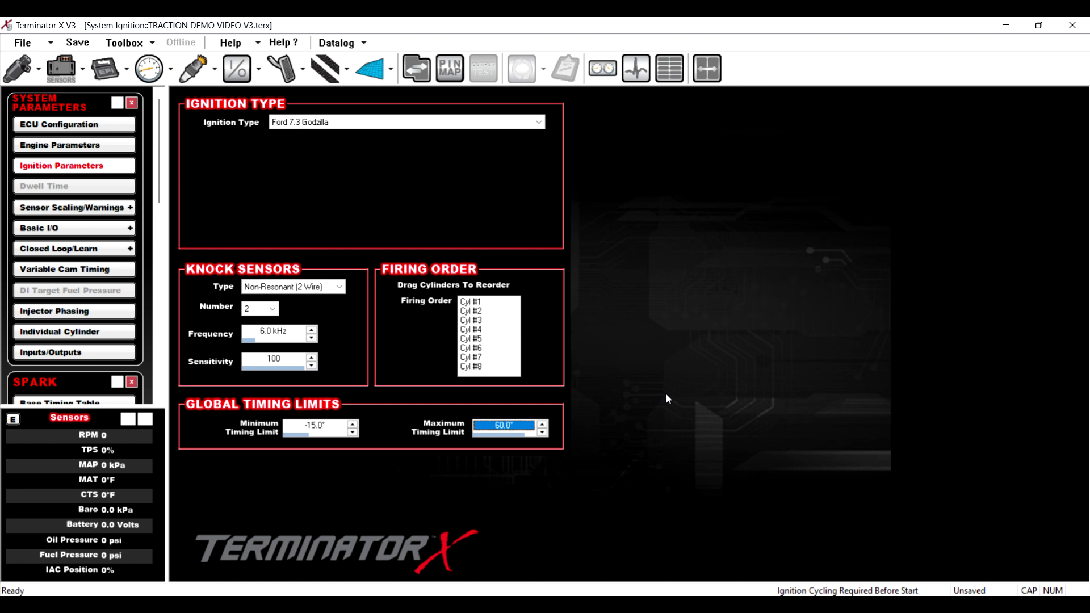
left_click(313, 426)
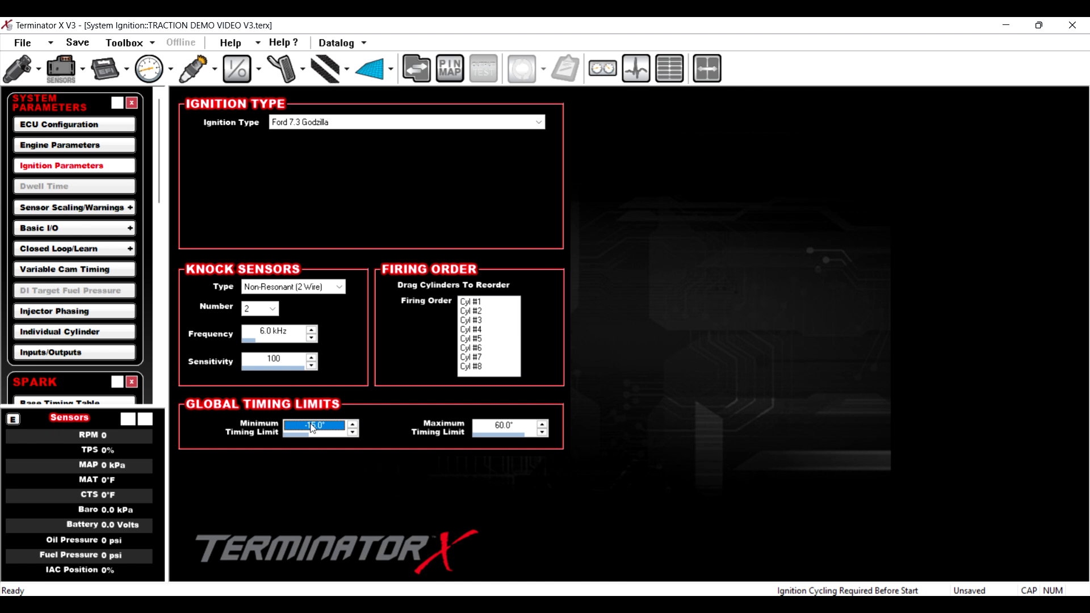
left_click(502, 432)
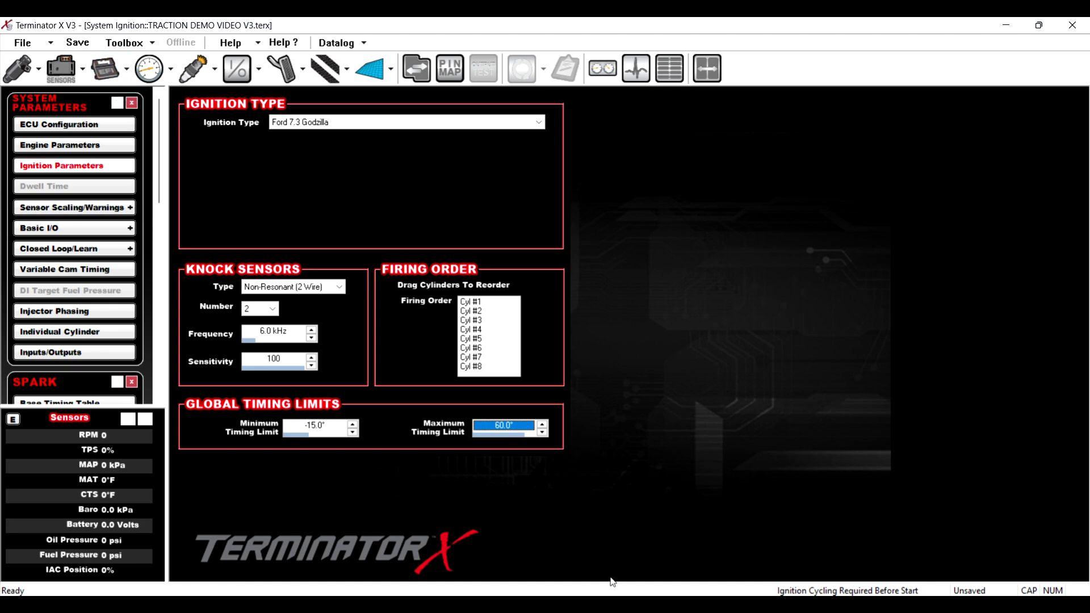
left_click(739, 568)
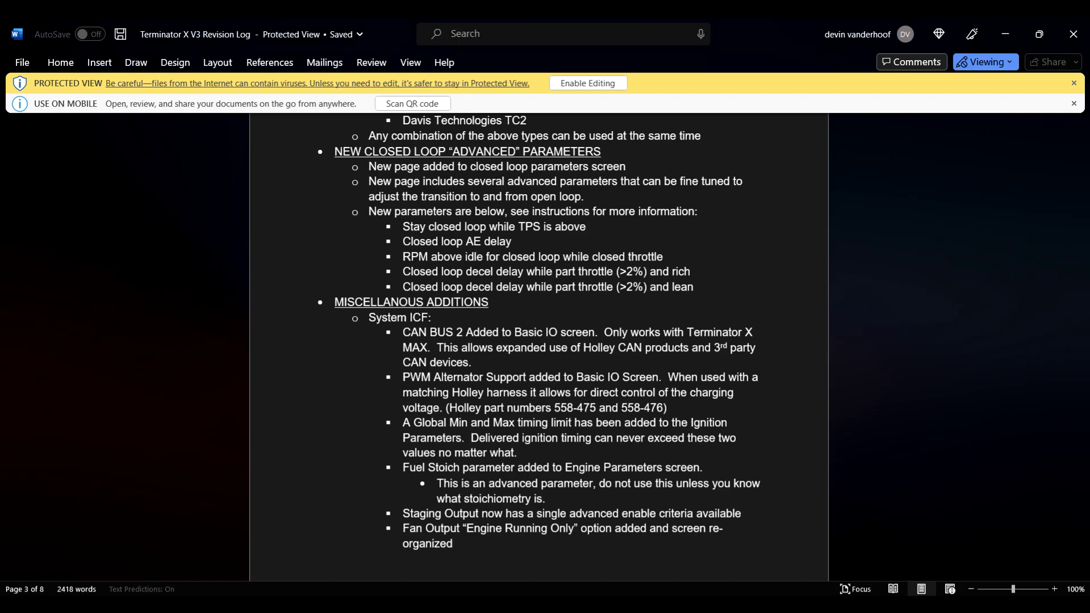
left_click(717, 534)
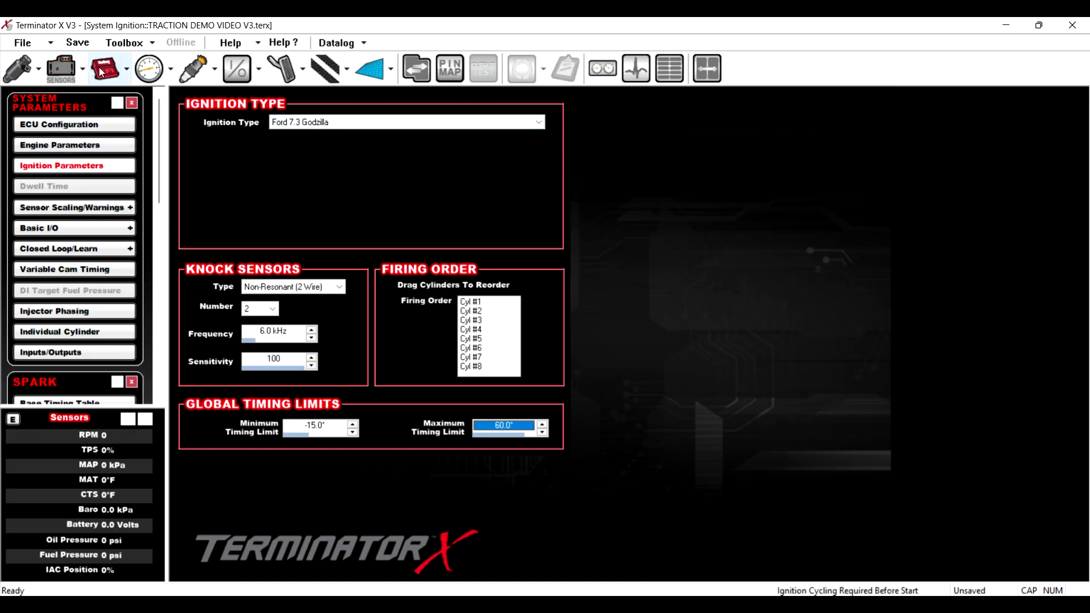
Show the Basic I/O CAN Bus tab and check CAN Bus 2 Type options, keeping Holley Standard.
left_click(55, 229)
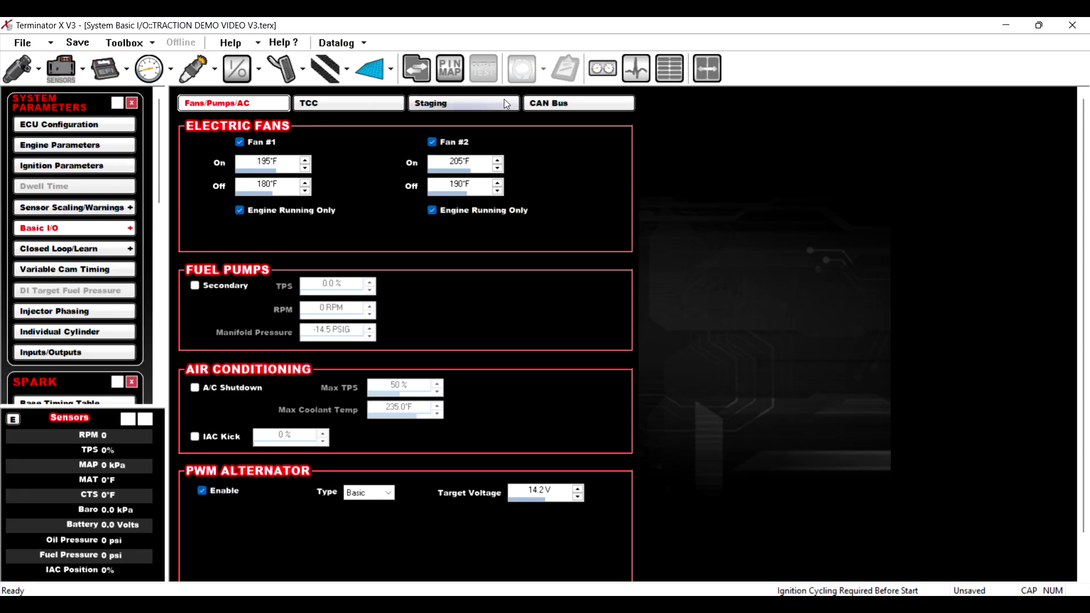
left_click(540, 105)
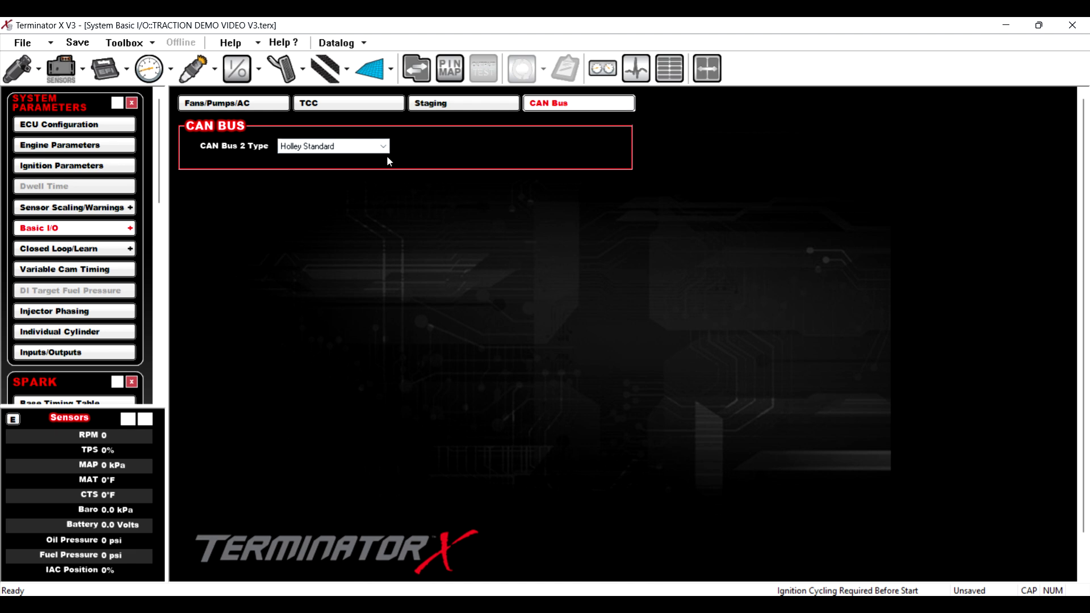
left_click(338, 148)
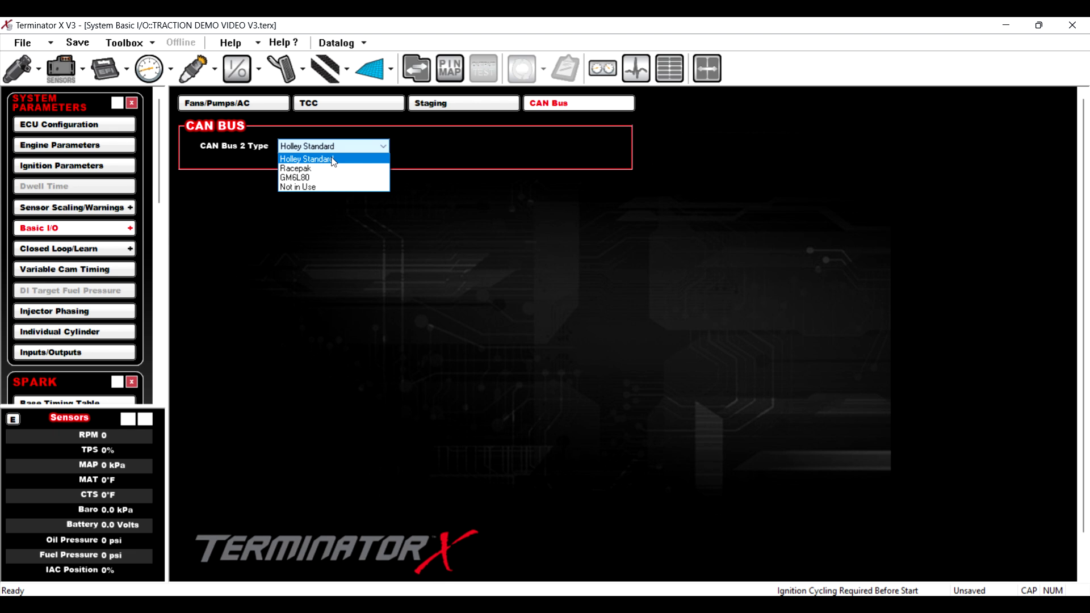
left_click(454, 71)
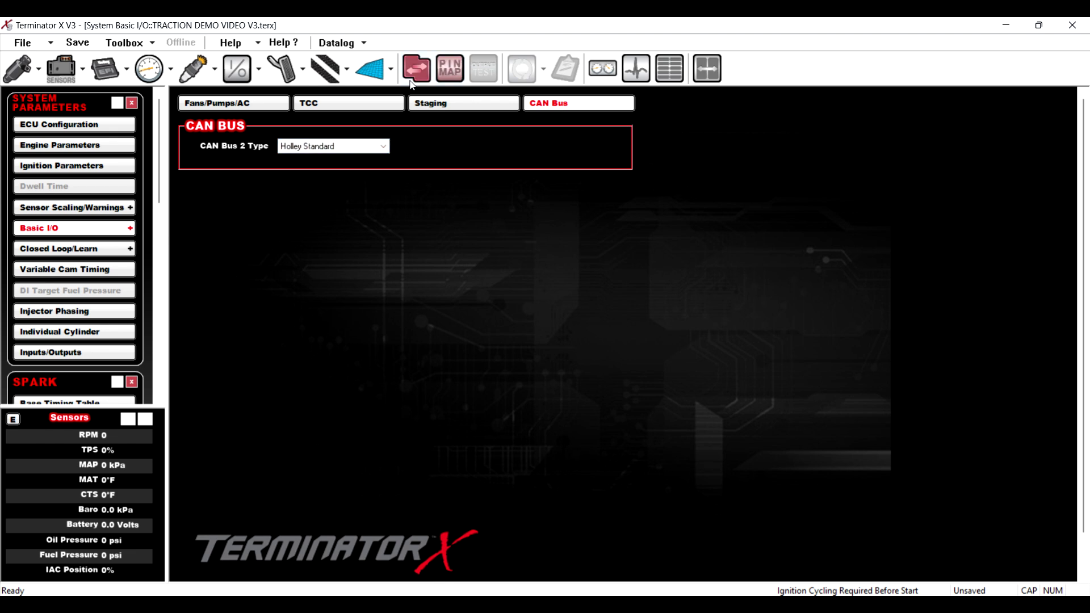
left_click(442, 68)
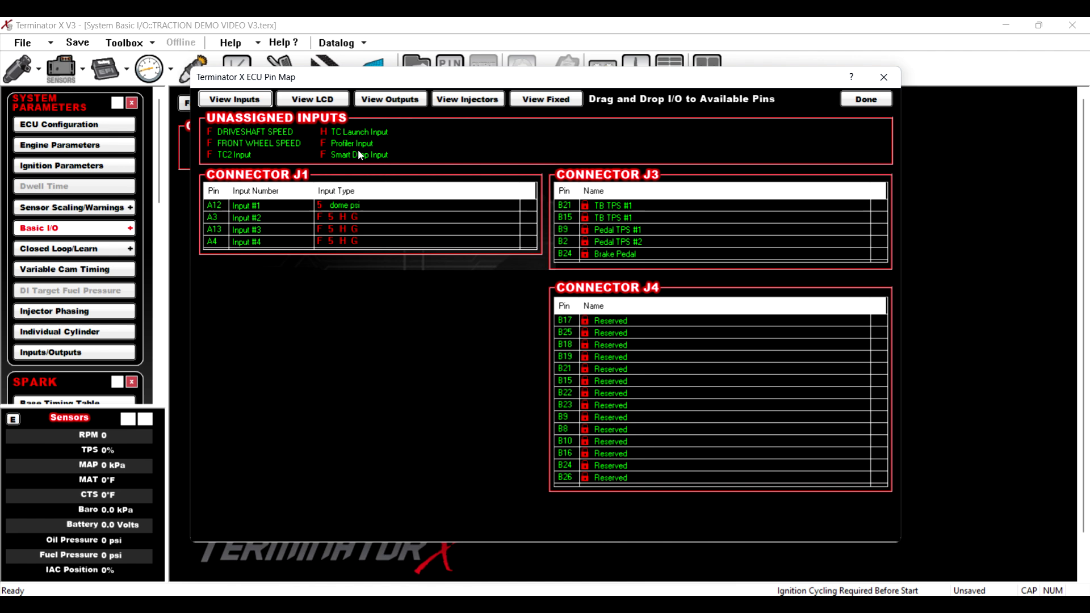
left_click(374, 102)
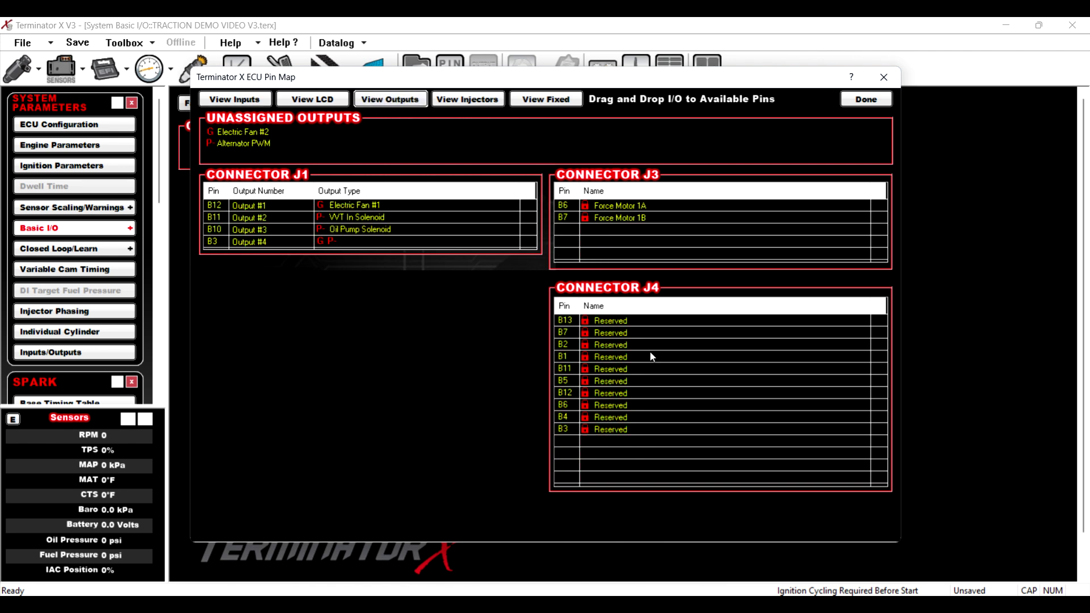
left_click(555, 102)
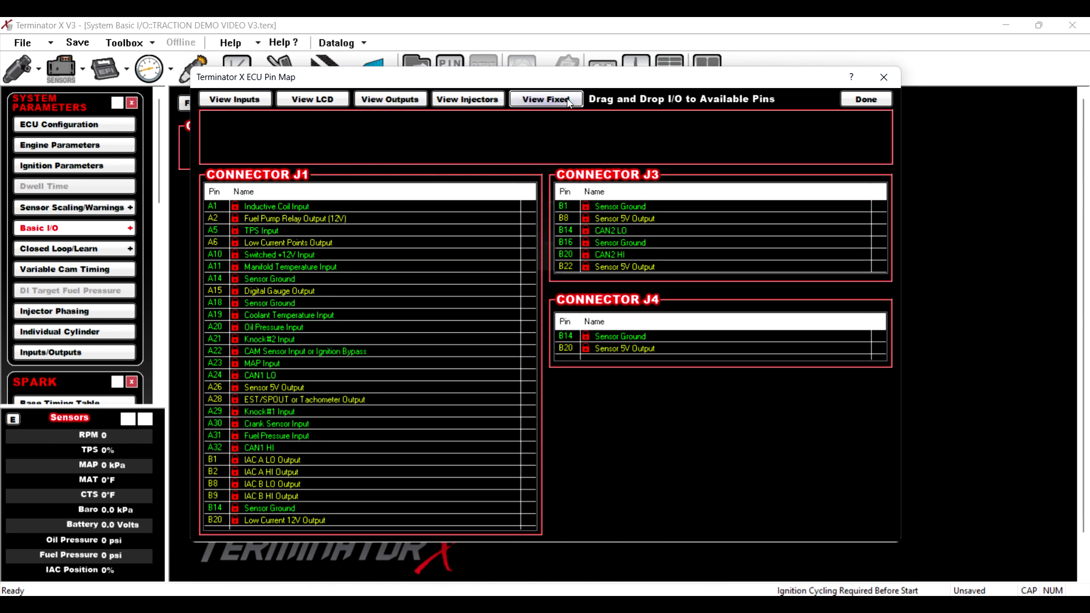
left_click(862, 105)
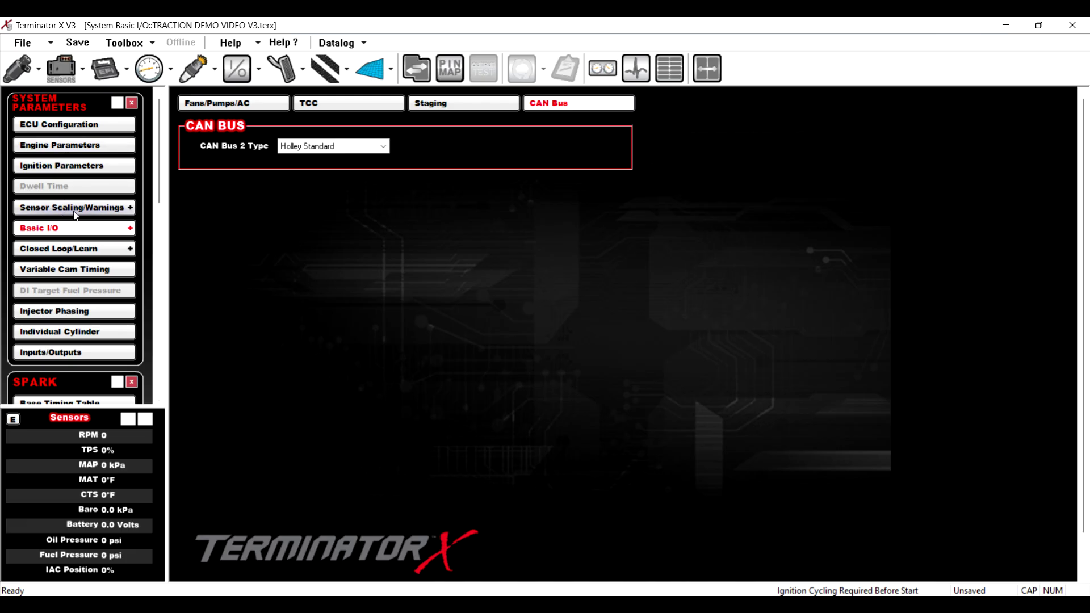
Turn on the staging output with Output Type set to Duty Cycle.
left_click(487, 106)
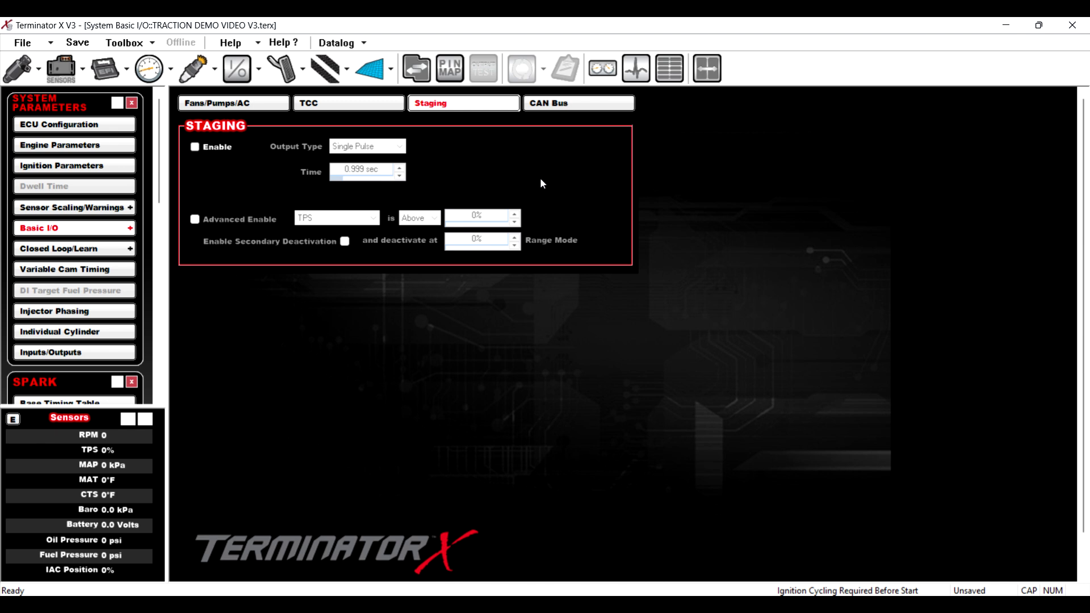
left_click(204, 149)
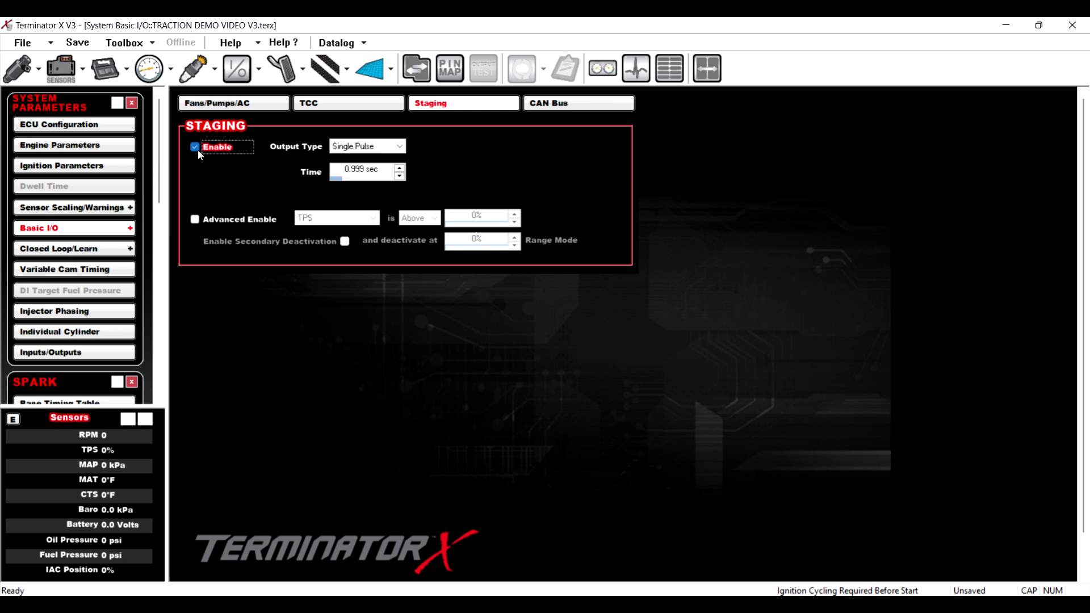
left_click(378, 152)
left_click(366, 165)
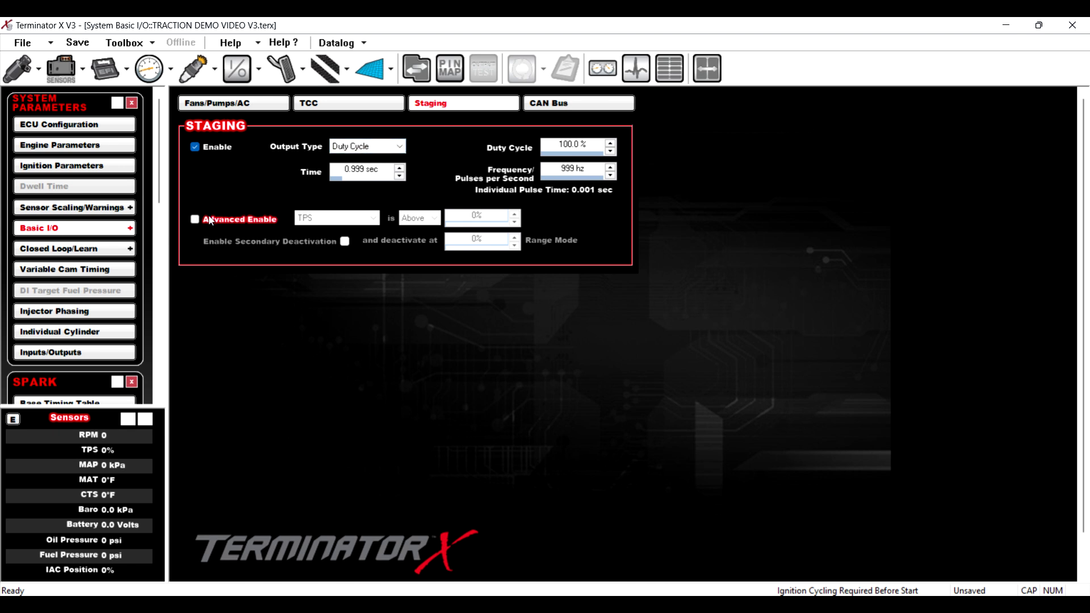
Try Advanced Enable with the TPS channel, then switch Advanced Enable back off.
left_click(273, 220)
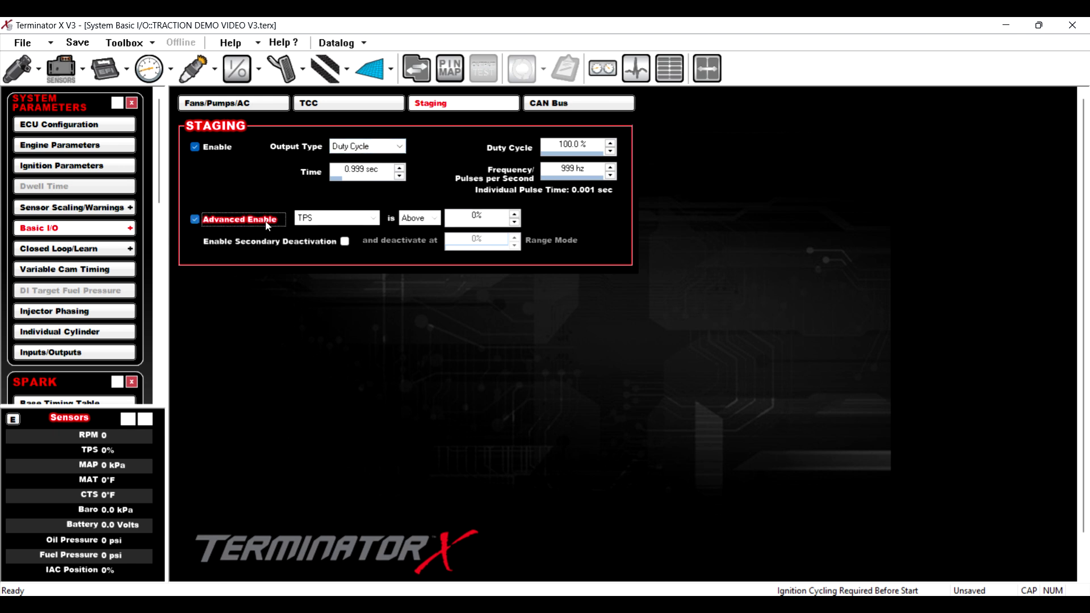
left_click(333, 220)
scroll(302, 350, "down", 1)
scroll(310, 420, "up", 9)
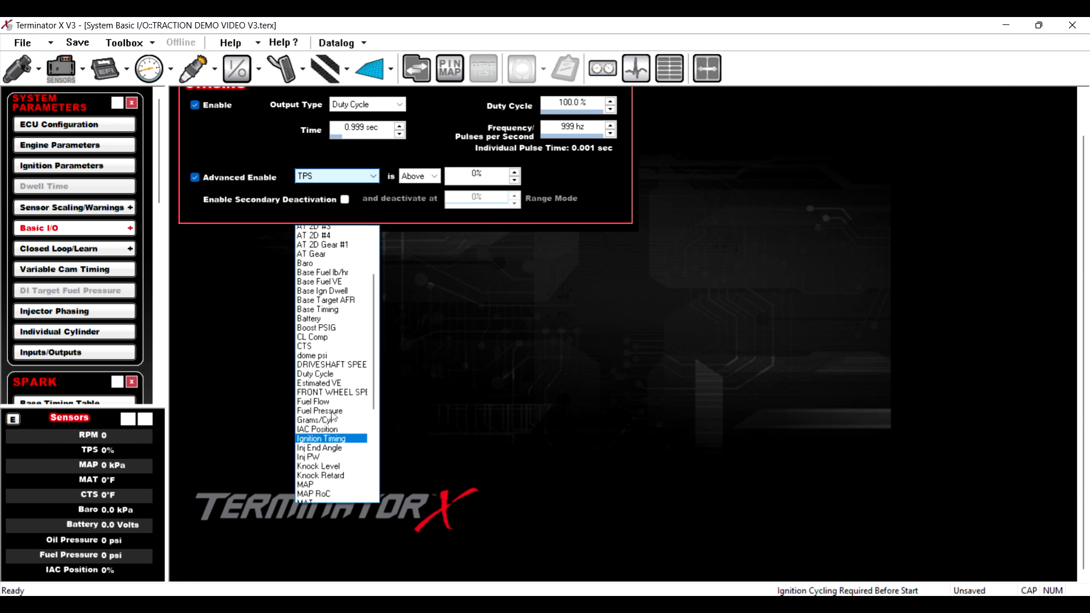
scroll(325, 289, "up", 1)
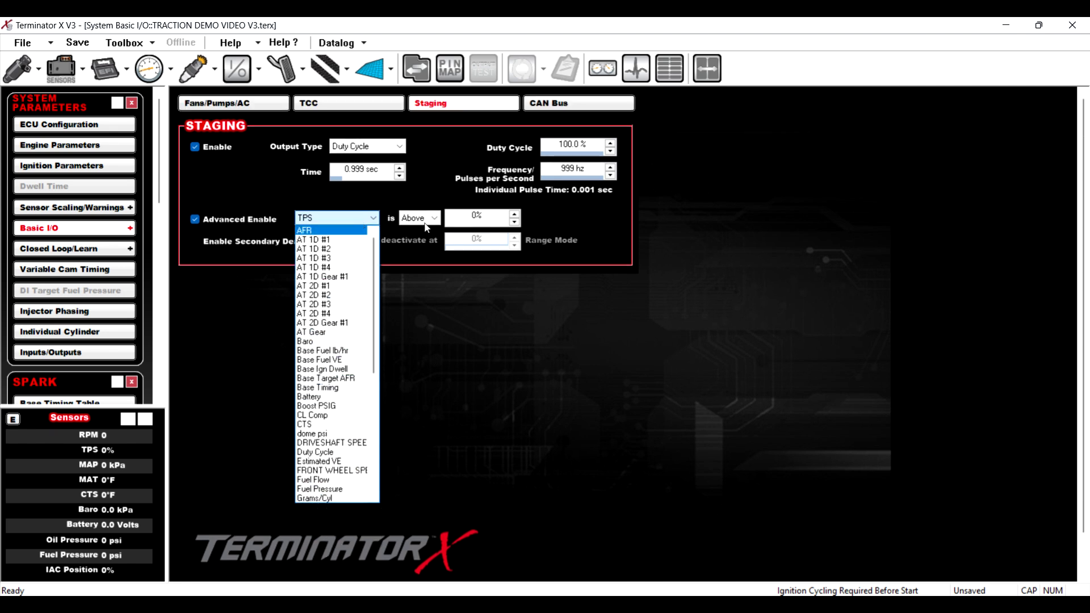
left_click(417, 271)
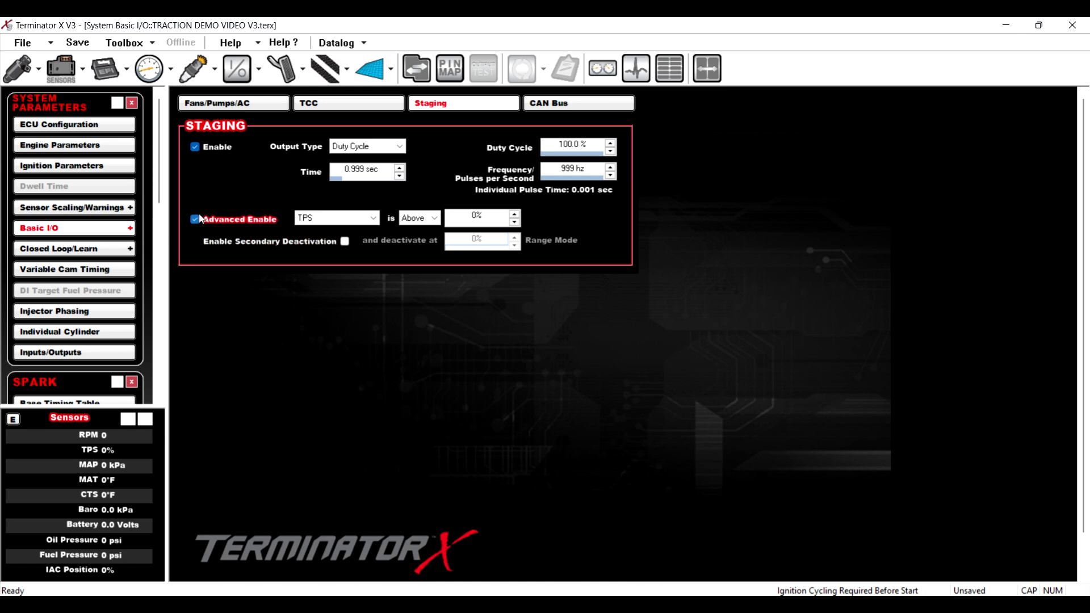
left_click(195, 219)
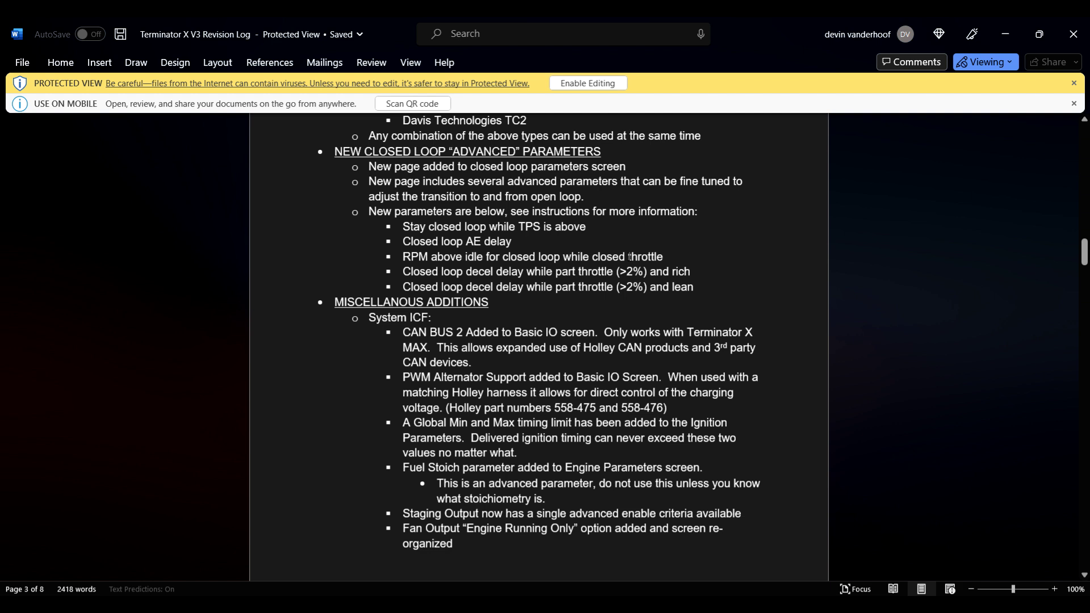
Scroll up the revision log, highlighting the Closed Loop, Traction Control and Boost Control entries.
scroll(515, 240, "up", 3)
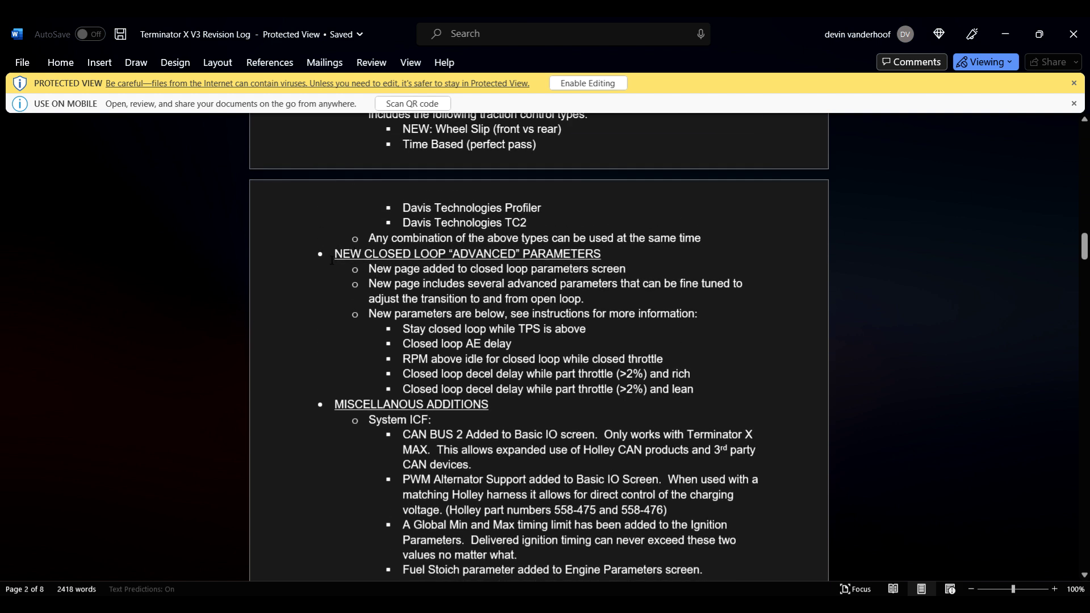
left_click_drag(333, 260, 704, 392)
scroll(796, 306, "up", 1)
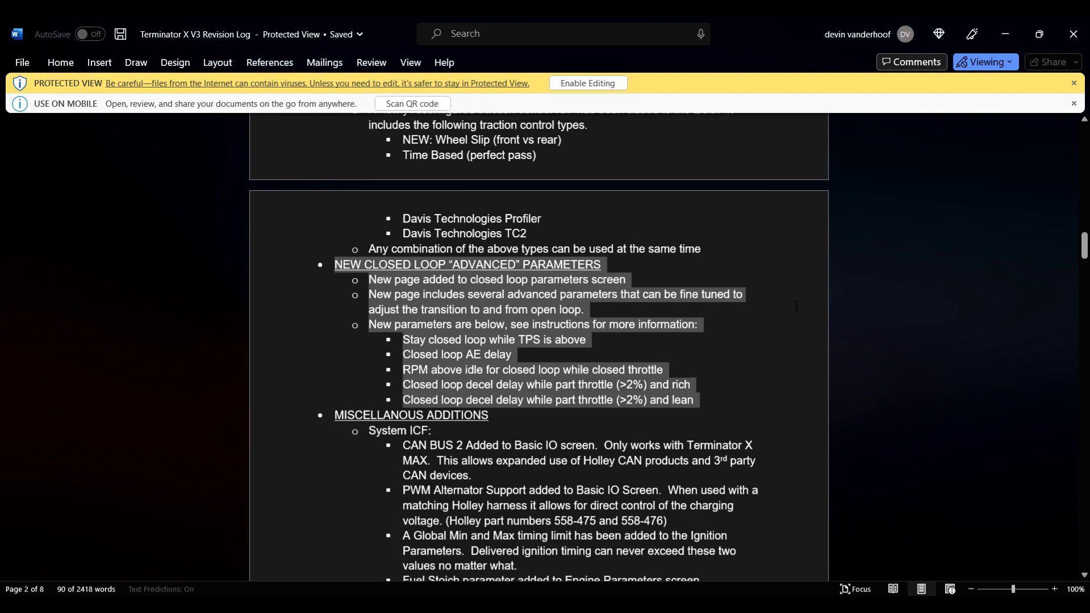
scroll(797, 306, "up", 6)
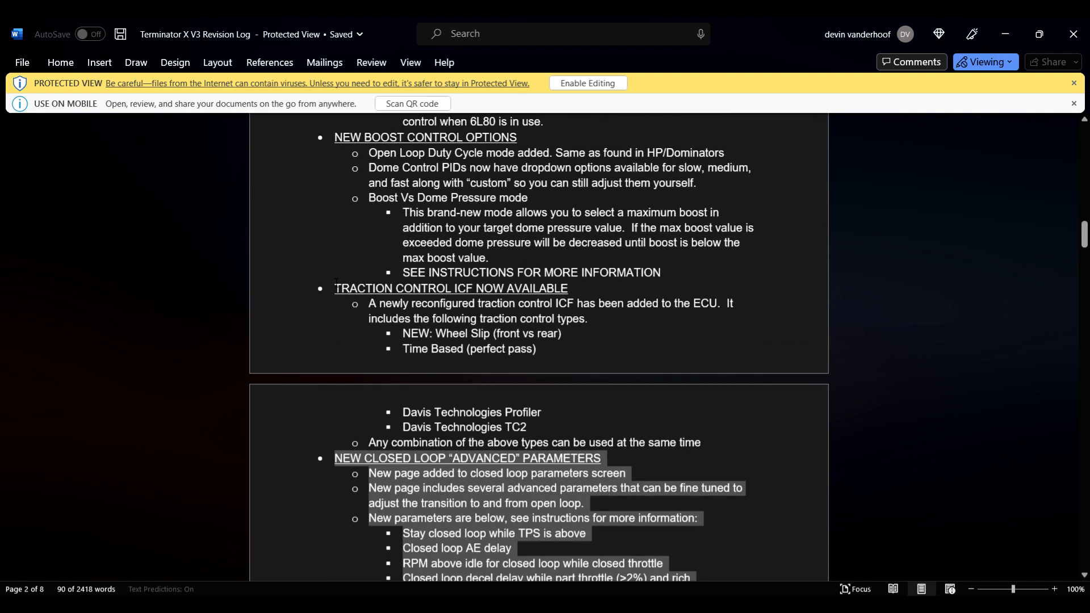
left_click_drag(336, 282, 539, 348)
scroll(303, 259, "up", 4)
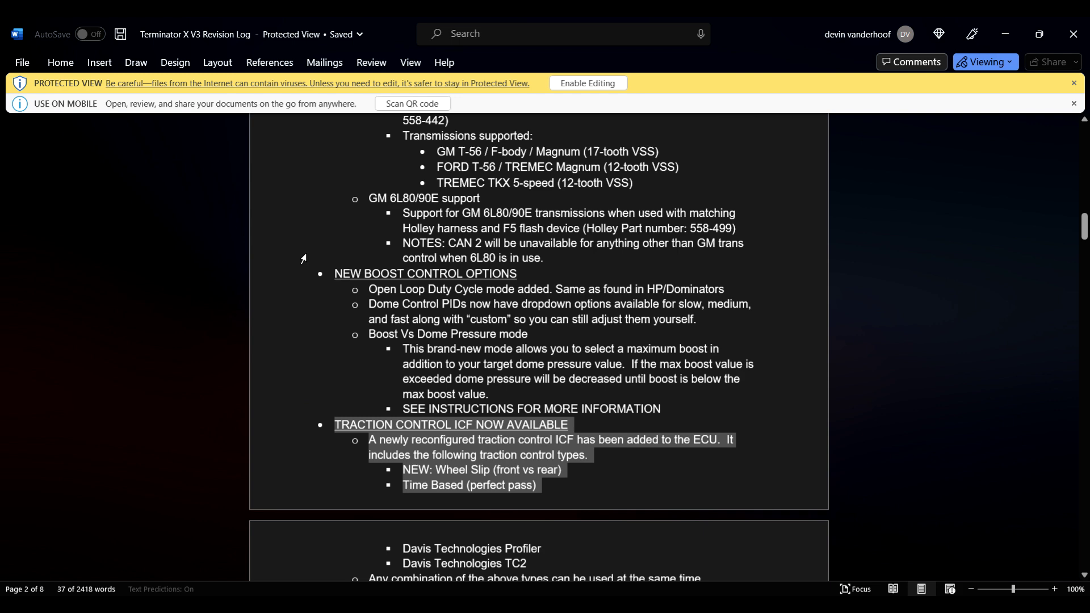
left_click_drag(333, 274, 664, 410)
scroll(442, 344, "up", 5)
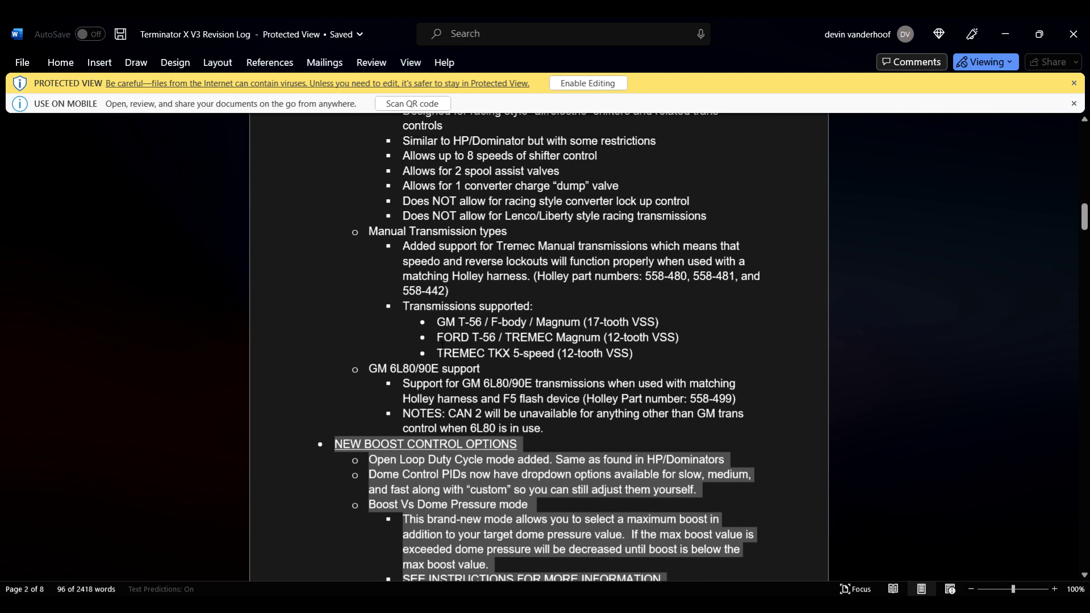
scroll(735, 371, "up", 4)
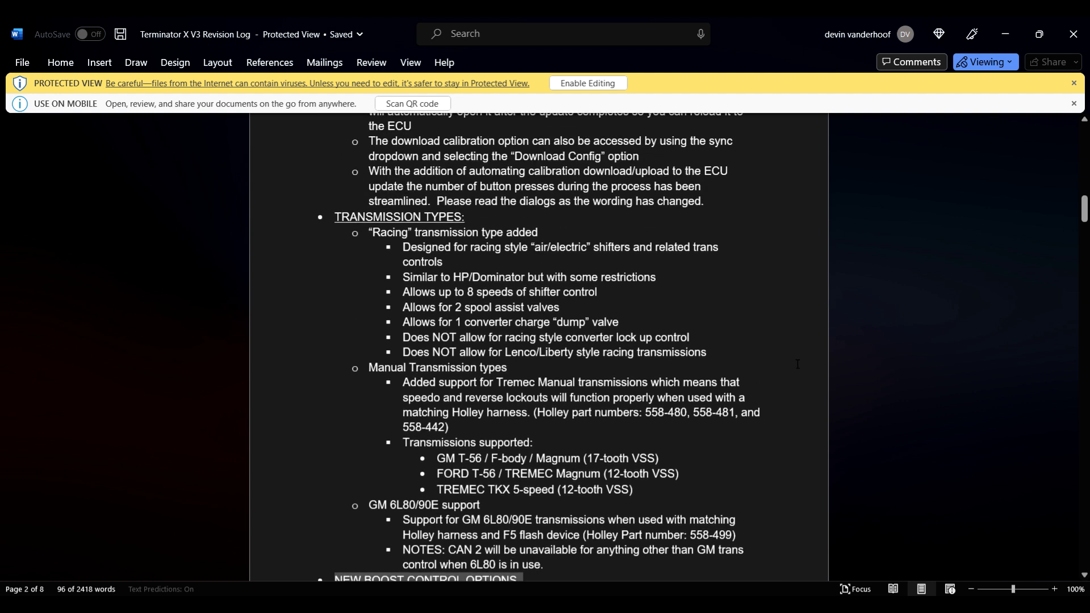
scroll(798, 364, "up", 4)
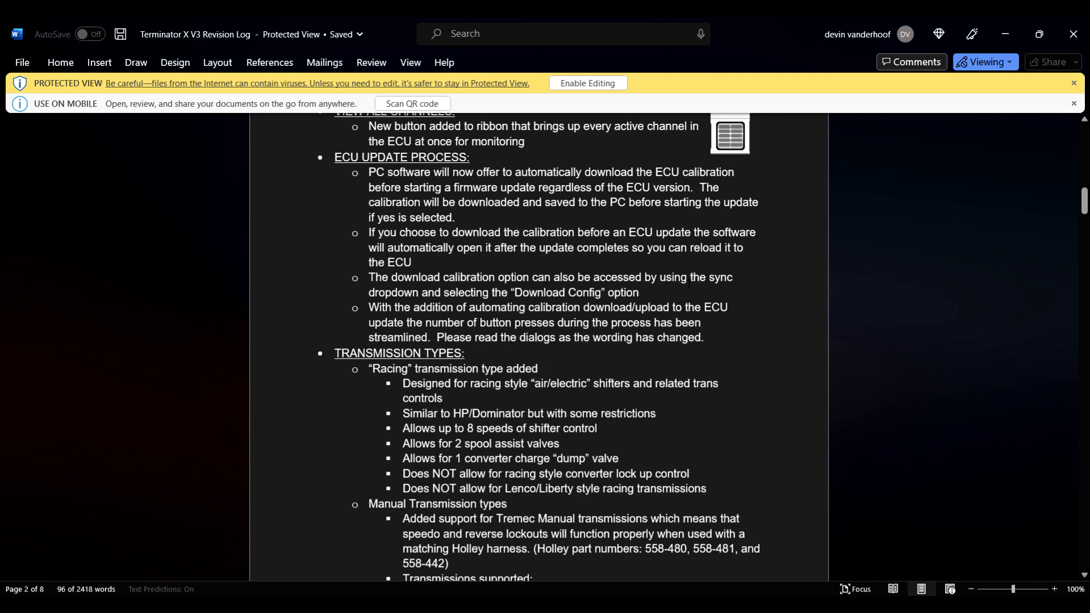
scroll(766, 314, "up", 5)
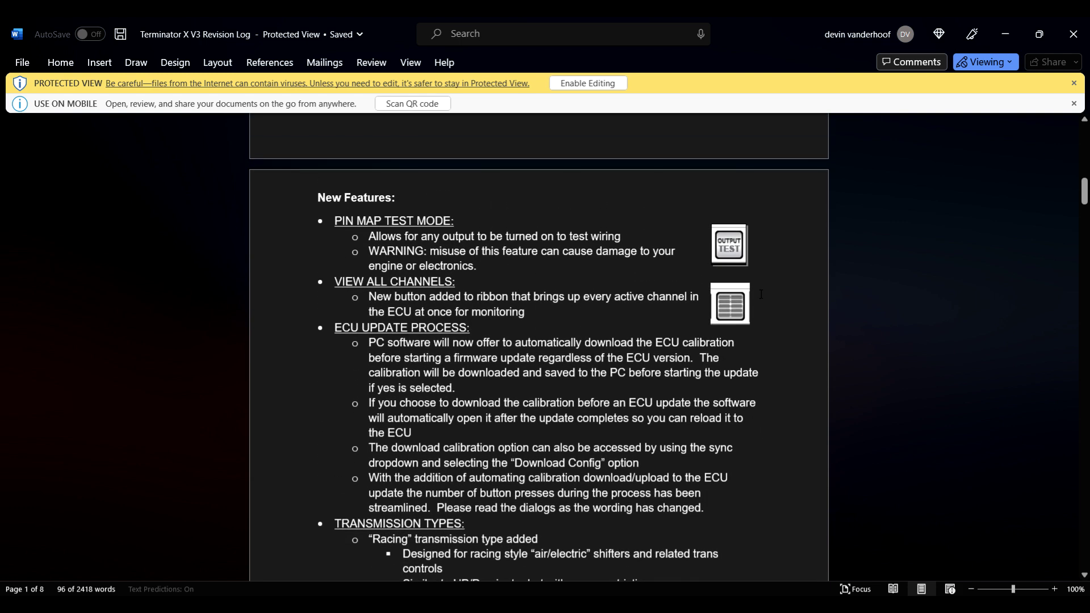
Highlight the PIN MAP TEST MODE heading and the VIEW ALL CHANNELS item, then deselect.
triple_click(402, 222)
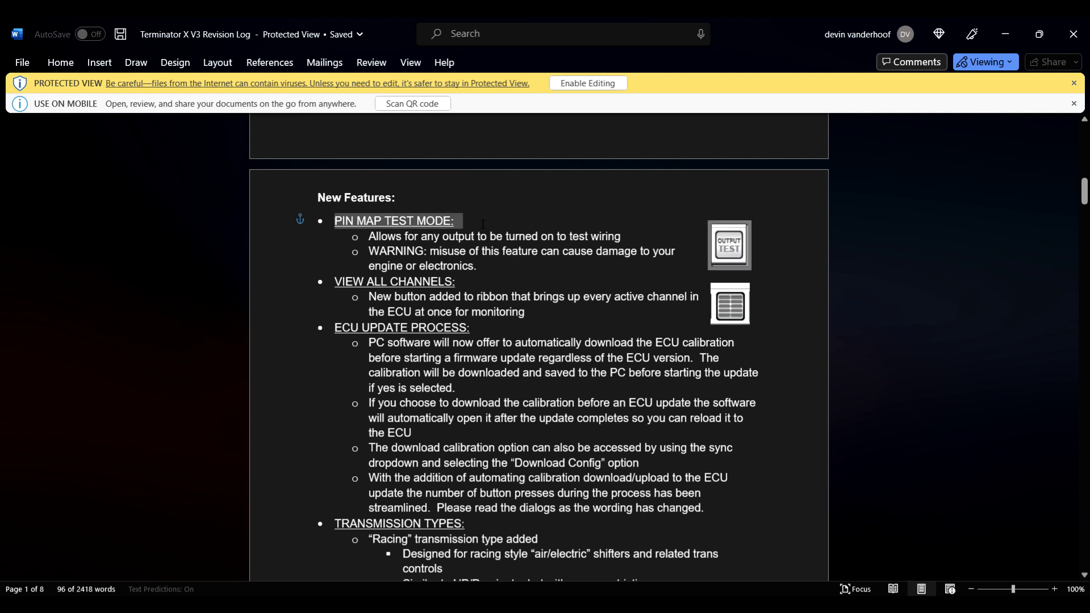
left_click(529, 235)
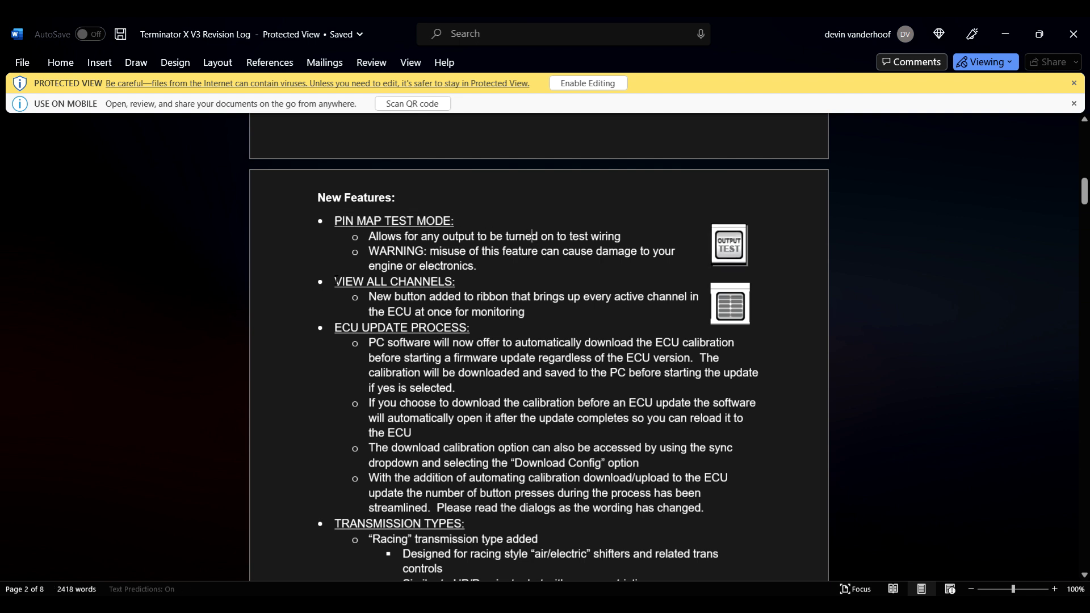
left_click_drag(335, 282, 694, 298)
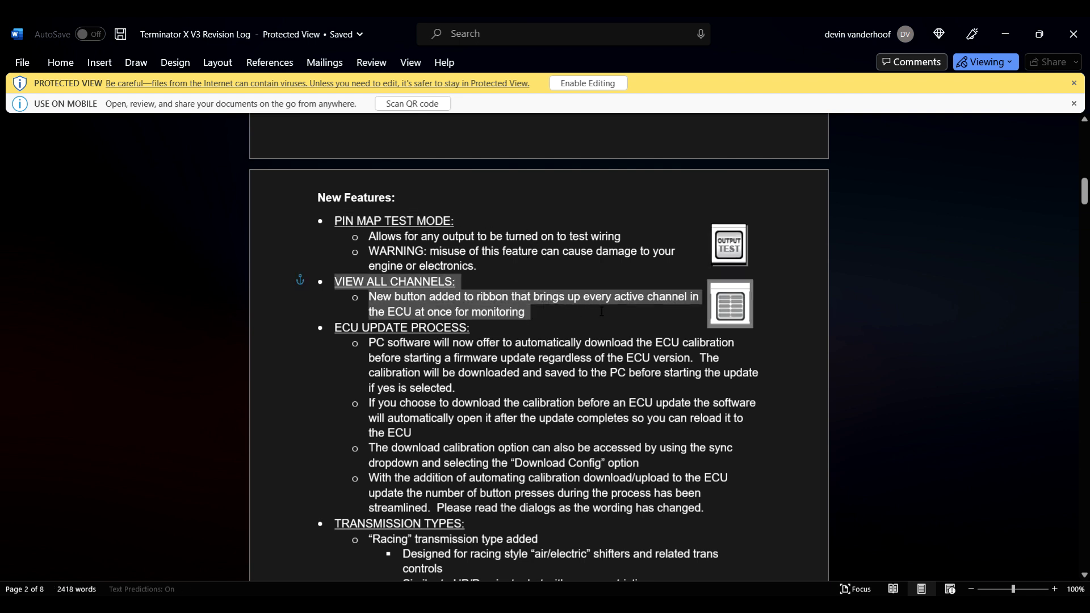
left_click(696, 303)
Scroll down to the revision log's Updated Features section.
scroll(529, 283, "up", 3)
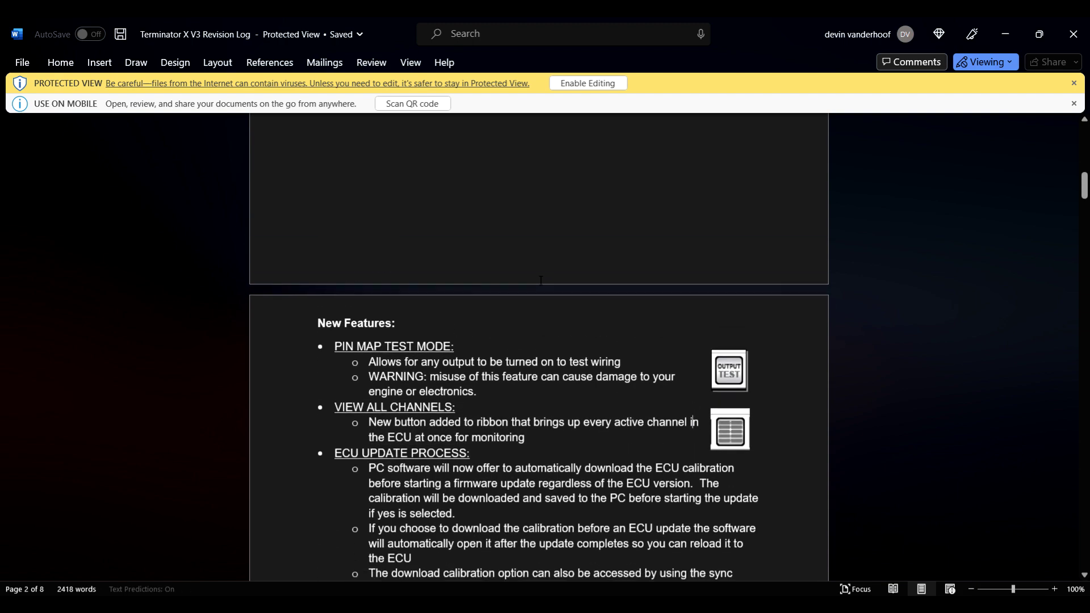
scroll(528, 282, "down", 8)
scroll(528, 283, "down", 6)
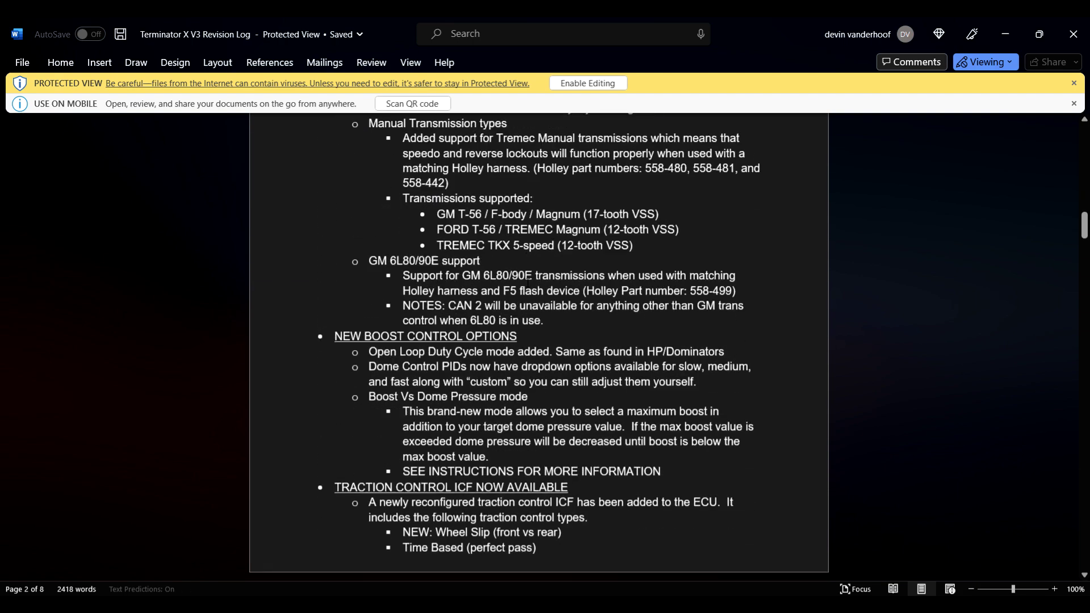
scroll(521, 275, "down", 7)
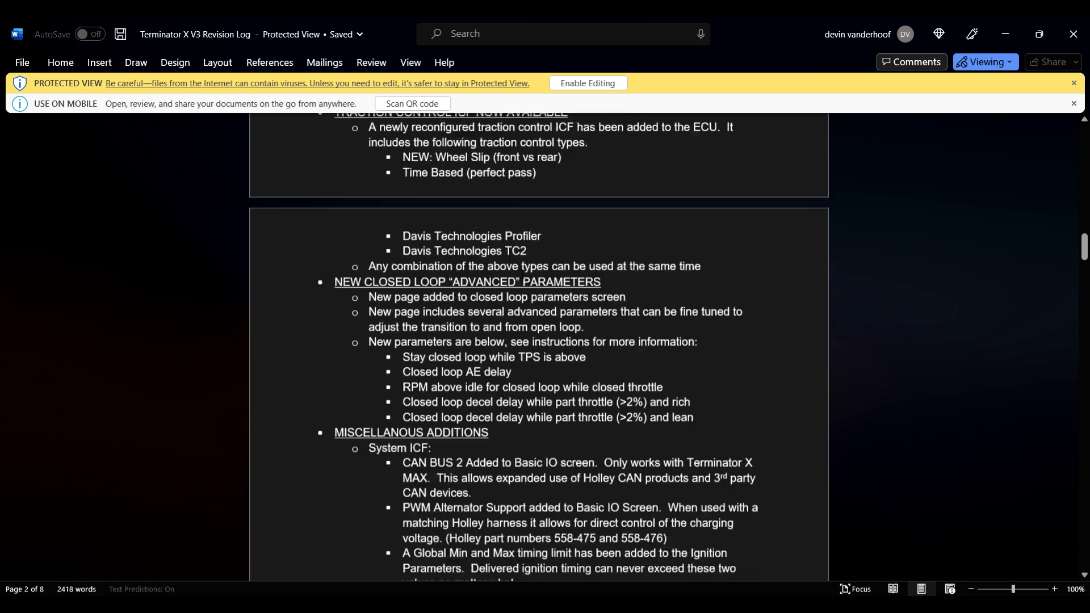
scroll(522, 275, "down", 3)
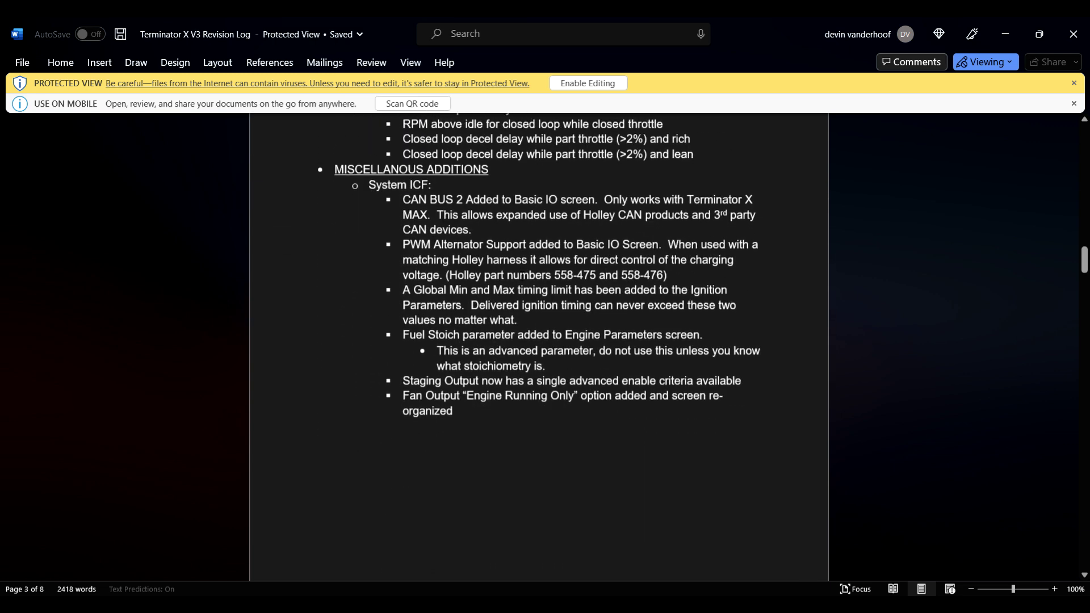
scroll(607, 321, "down", 9)
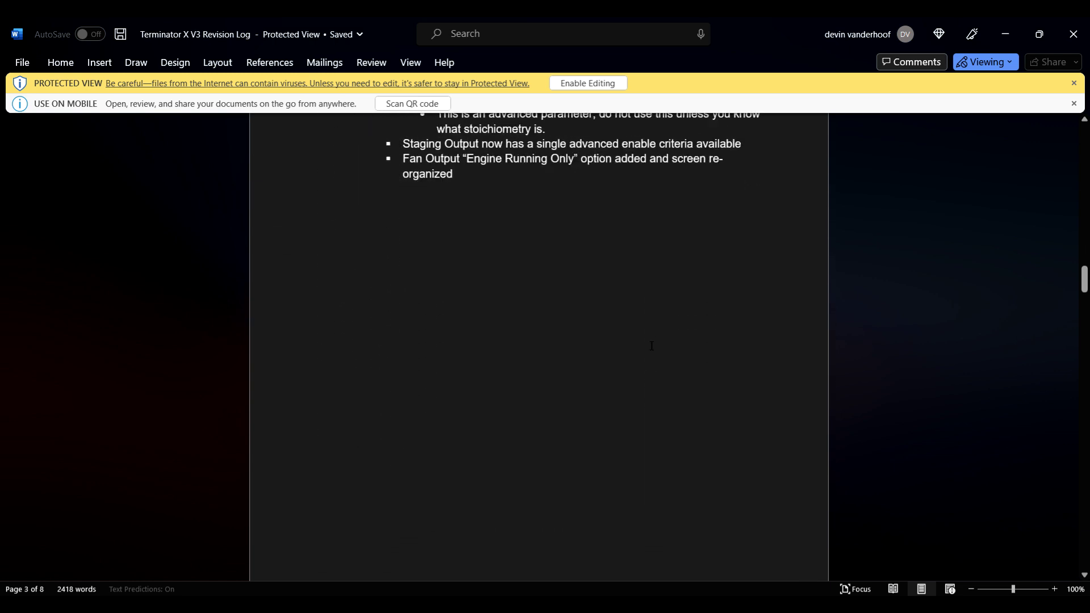
Scroll through the Data Log, VVT, direct injection and TRANSMSISION UPDATES entries down to Ford 7.3L Godzilla.
scroll(394, 245, "down", 3)
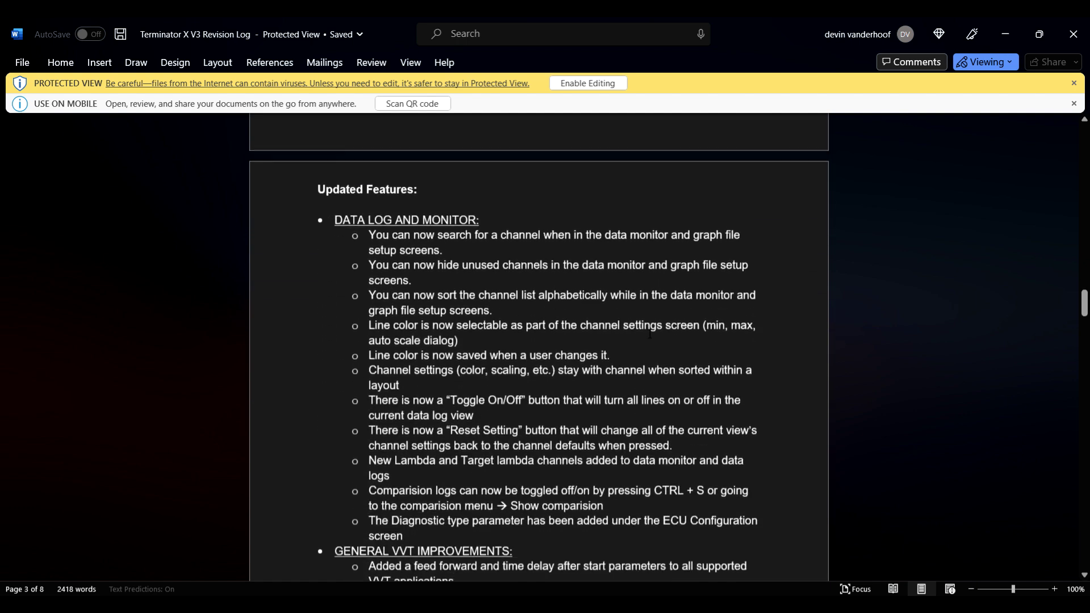
left_click_drag(334, 215, 506, 260)
left_click(681, 375)
scroll(681, 375, "down", 3)
scroll(681, 375, "down", 3)
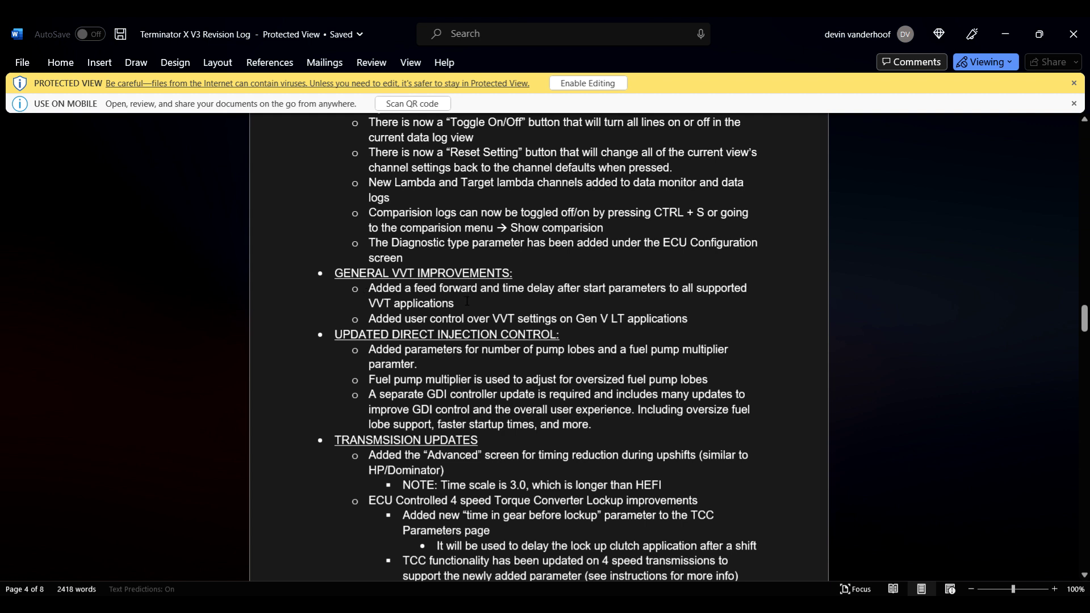
scroll(696, 308, "down", 2)
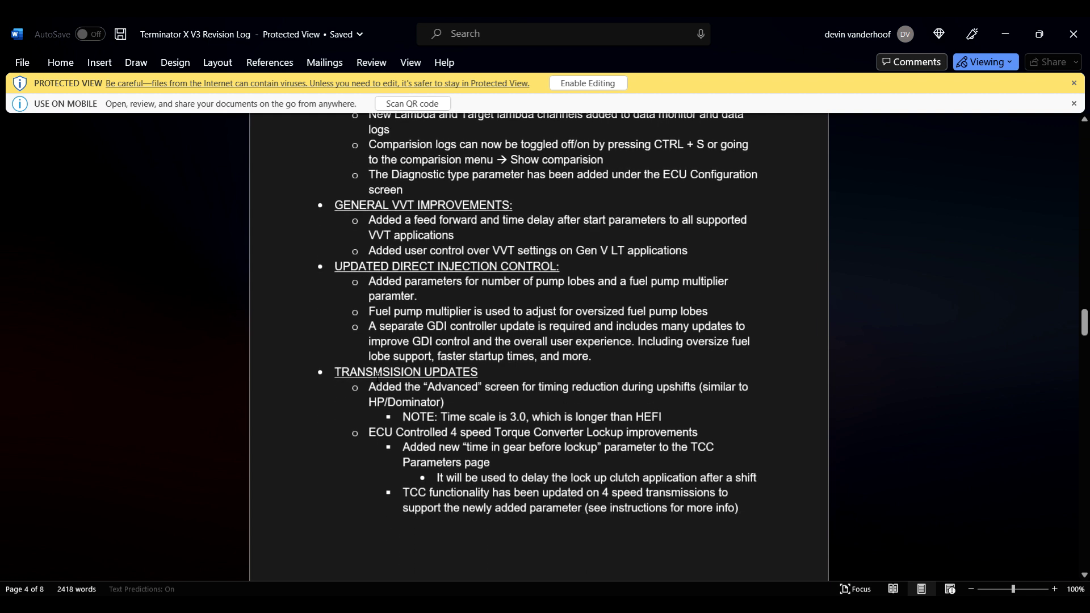
left_click_drag(332, 370, 509, 377)
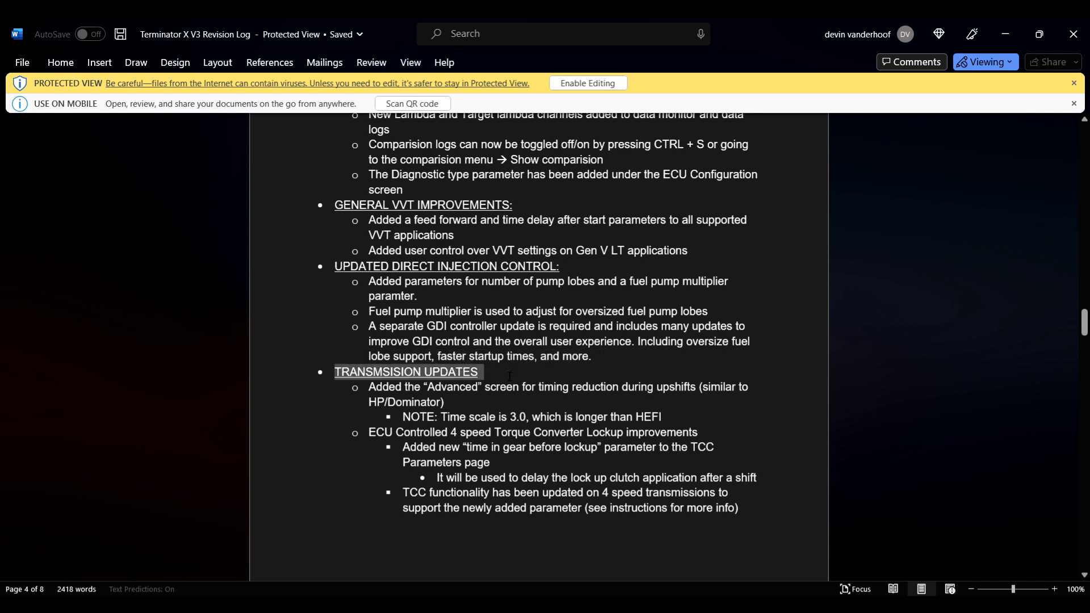
left_click(468, 401)
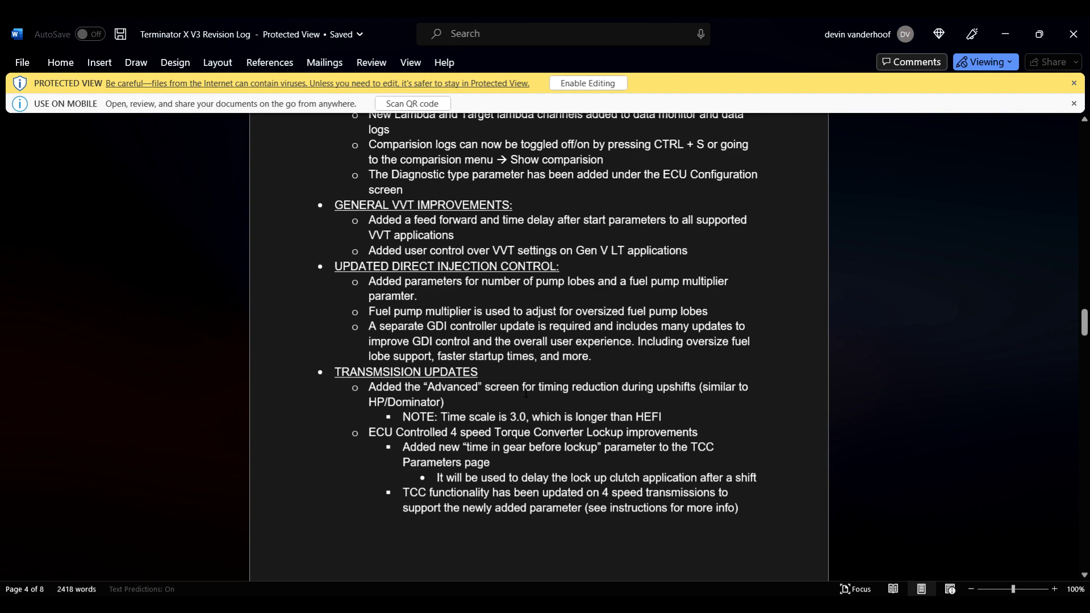
scroll(525, 393, "down", 15)
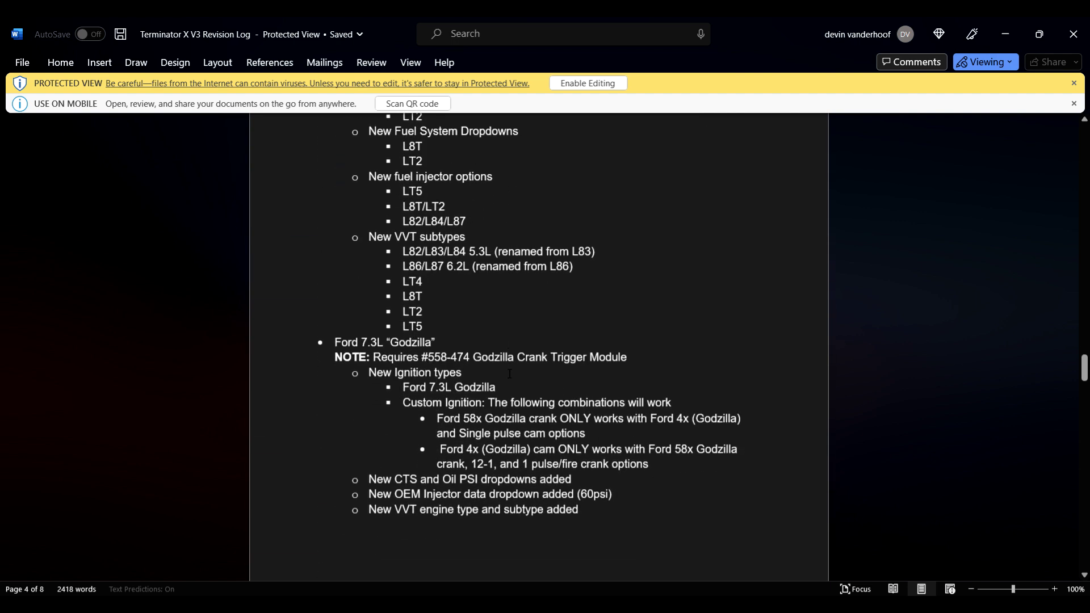
scroll(509, 374, "down", 10)
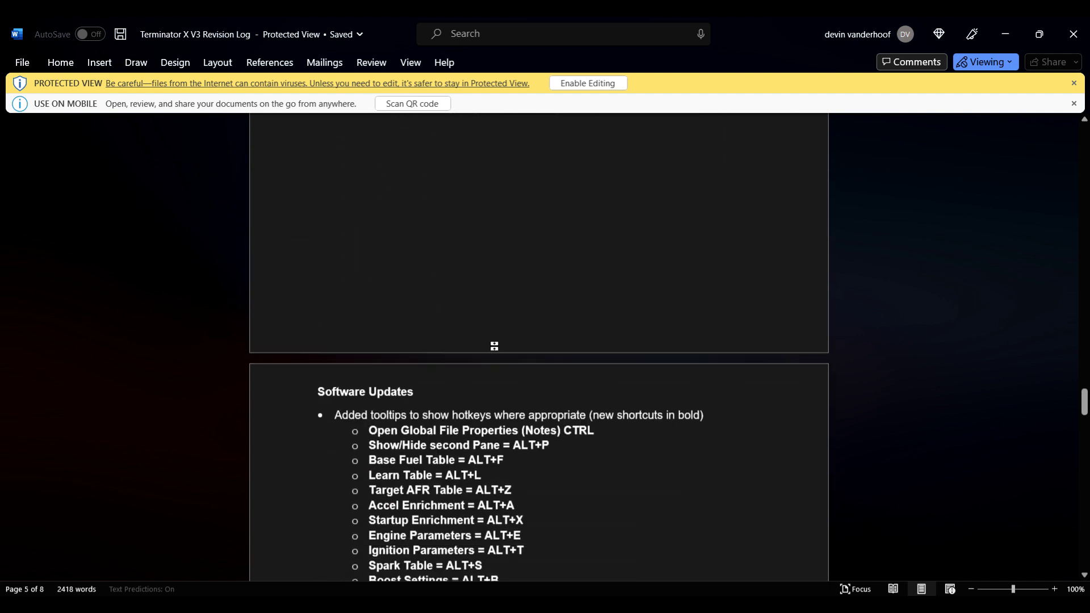
scroll(494, 346, "down", 12)
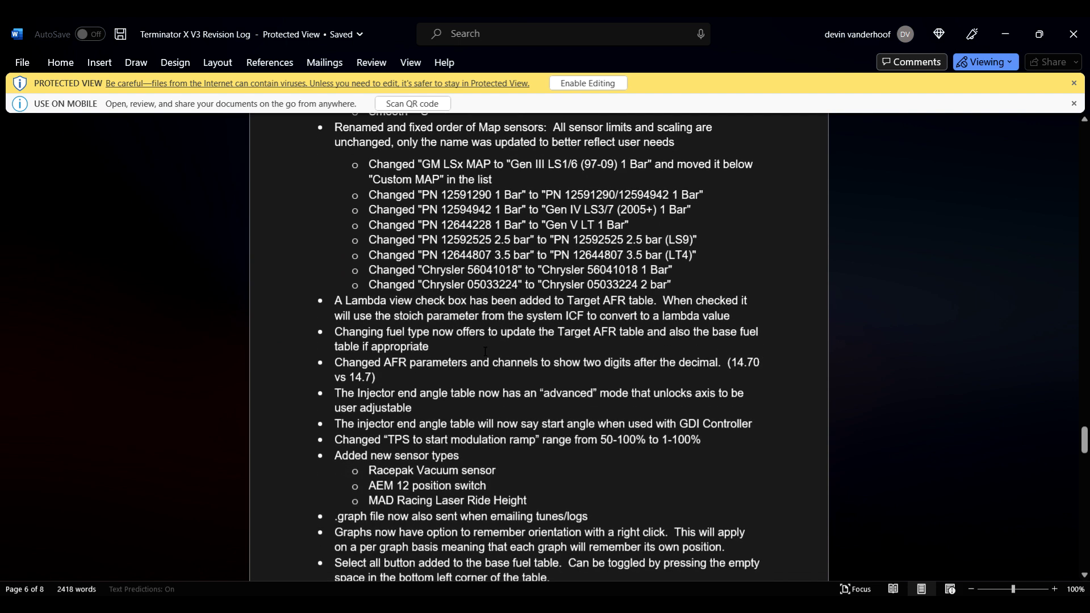
scroll(485, 352, "down", 1)
scroll(485, 351, "down", 3)
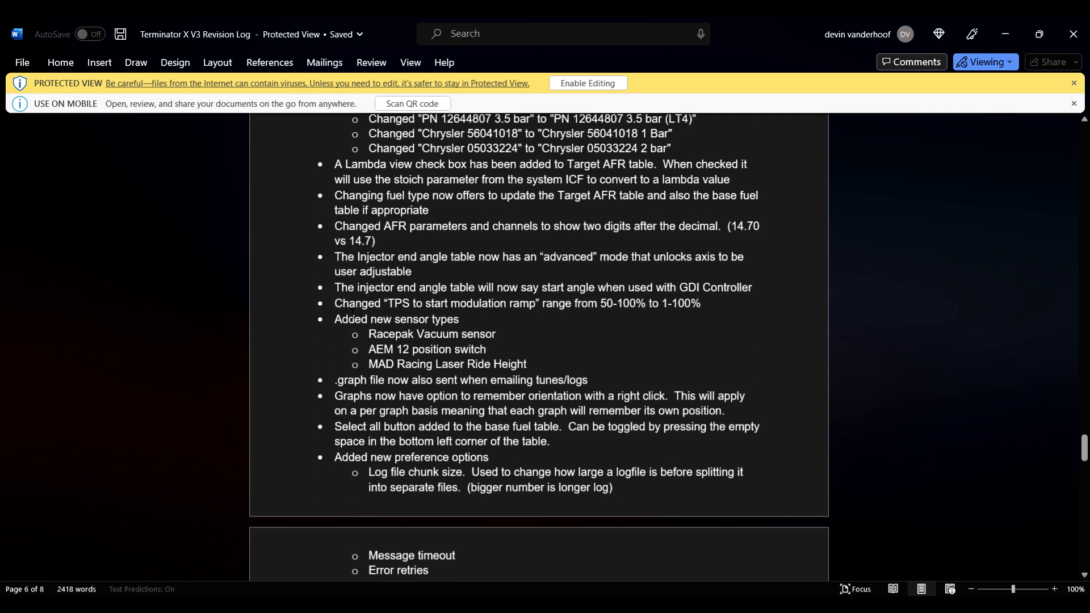
left_click_drag(335, 318, 579, 366)
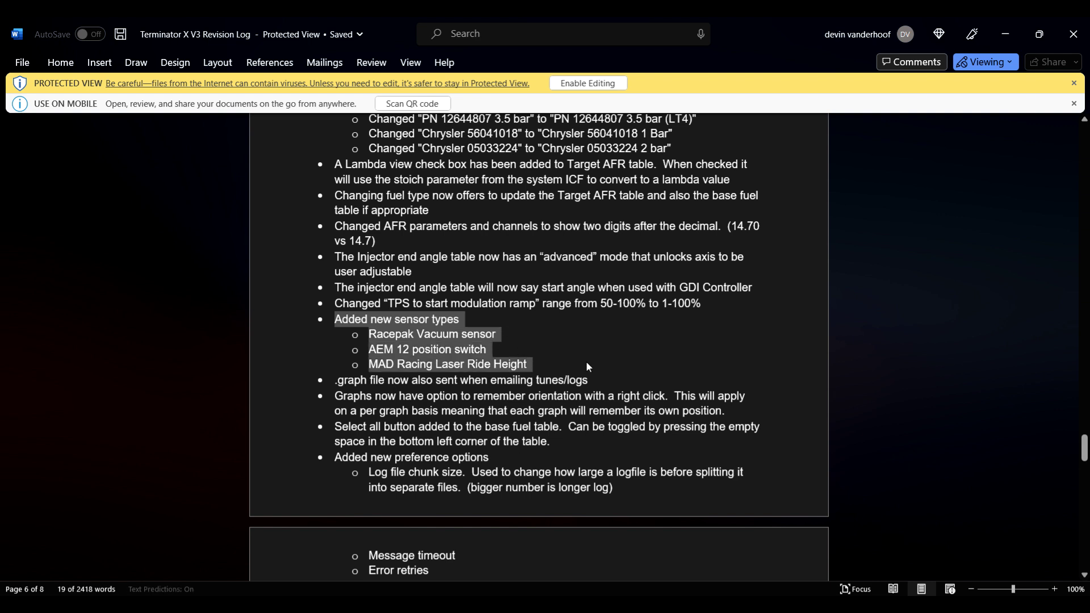
mouse_move(718, 608)
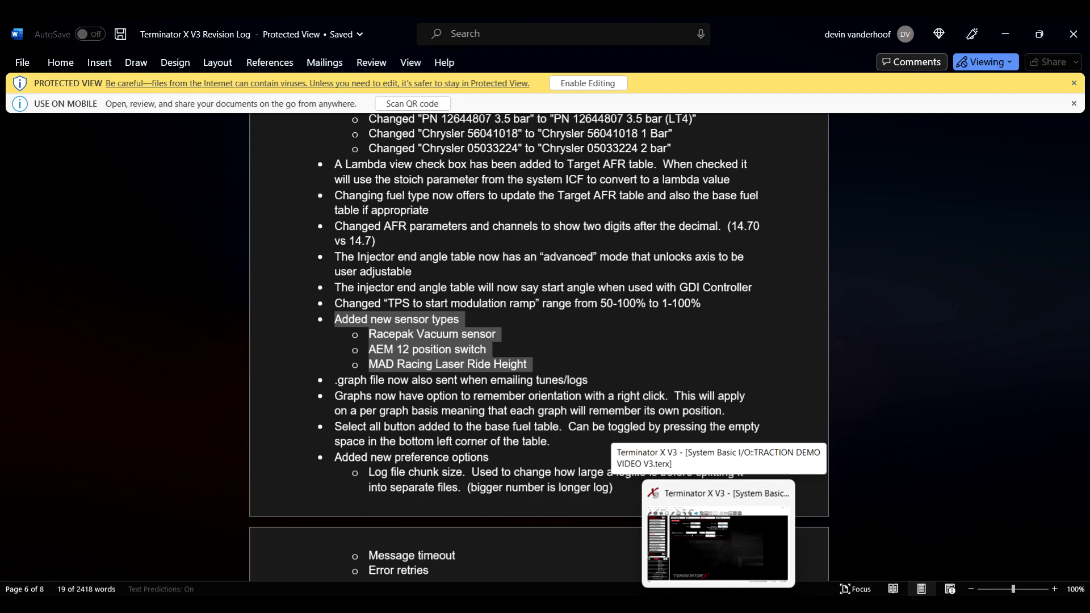
In the Terminator X tune's input list, change input #4's type to 5 VOLT.
left_click(666, 556)
left_click(231, 68)
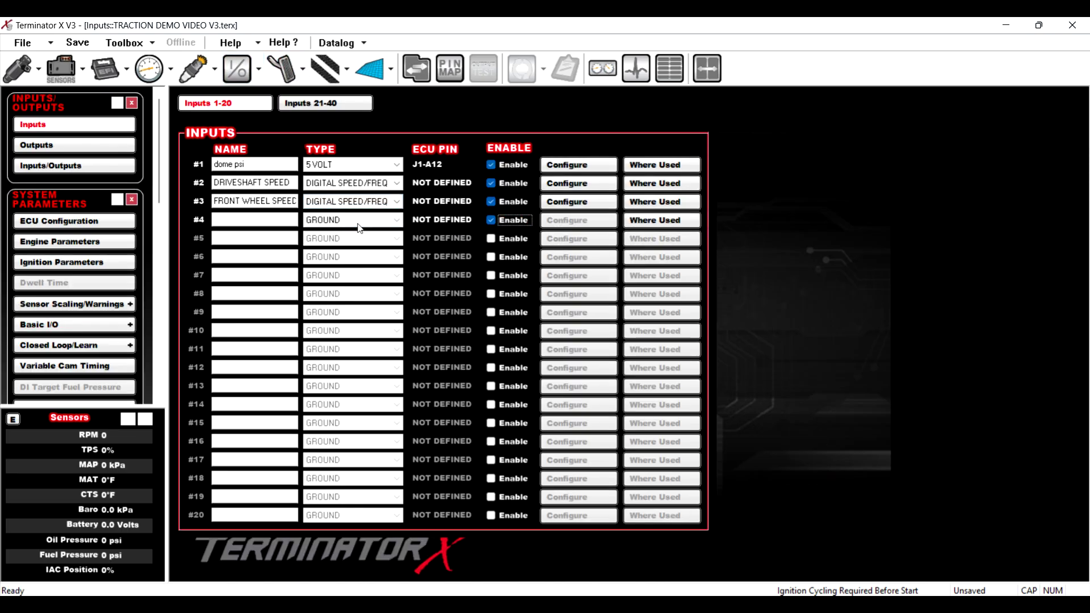
left_click(358, 225)
left_click(336, 251)
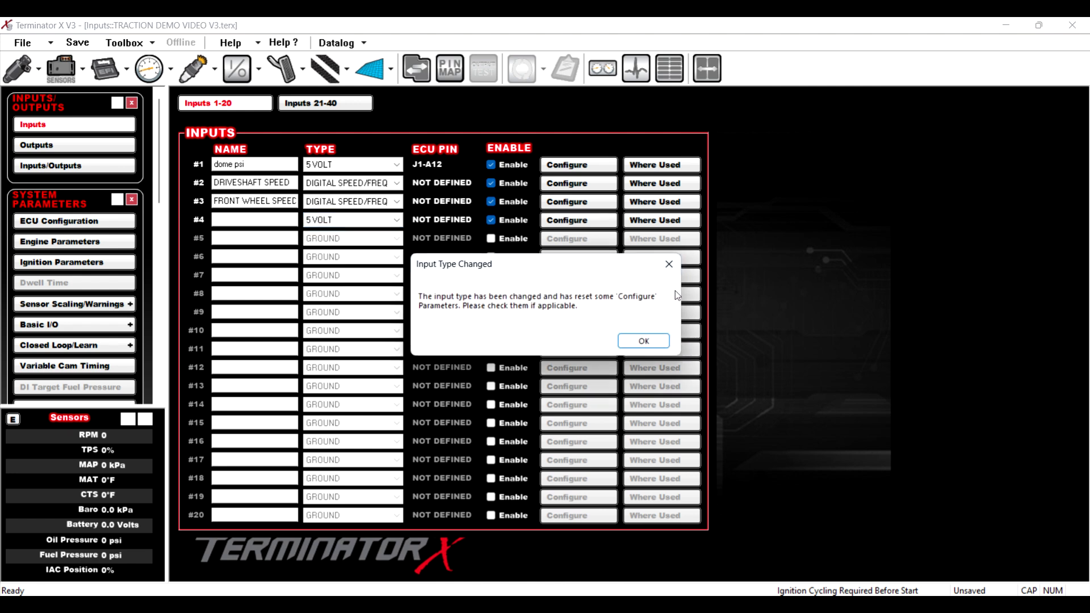
left_click(632, 339)
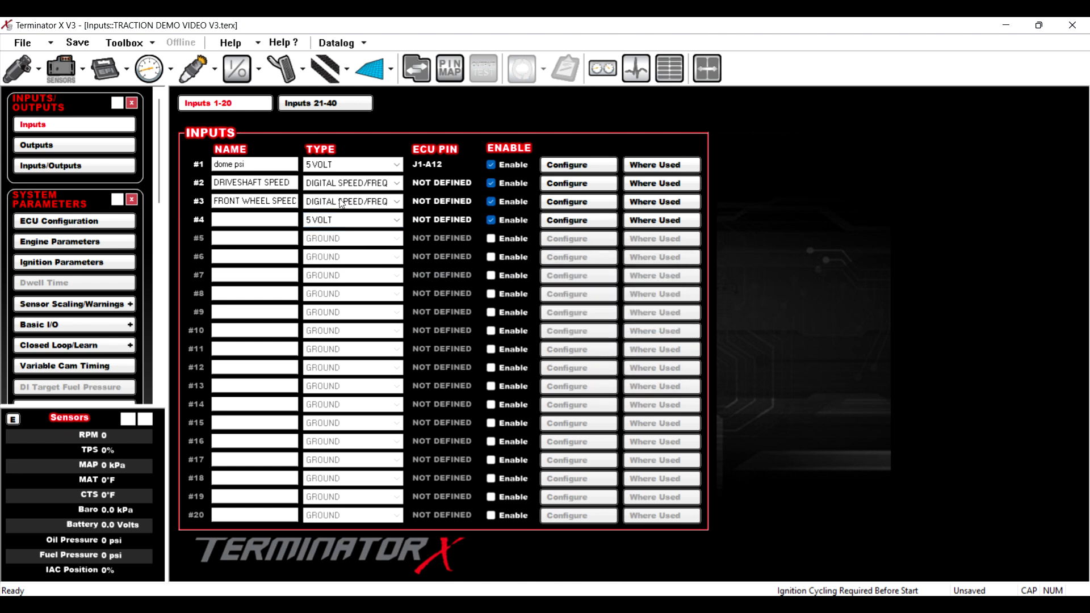
Configure input #4 as a Racepak Vacuum Sensor (810-PT-VB), after trying AEM 30-2056 Trim Pot.
left_click(579, 222)
left_click(337, 139)
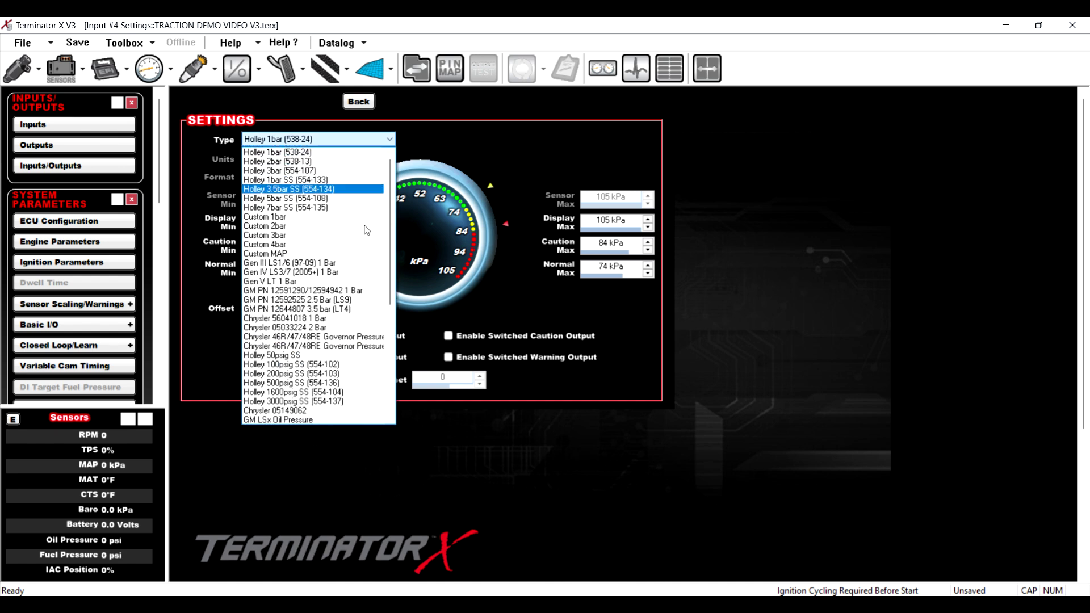
scroll(329, 289, "down", 7)
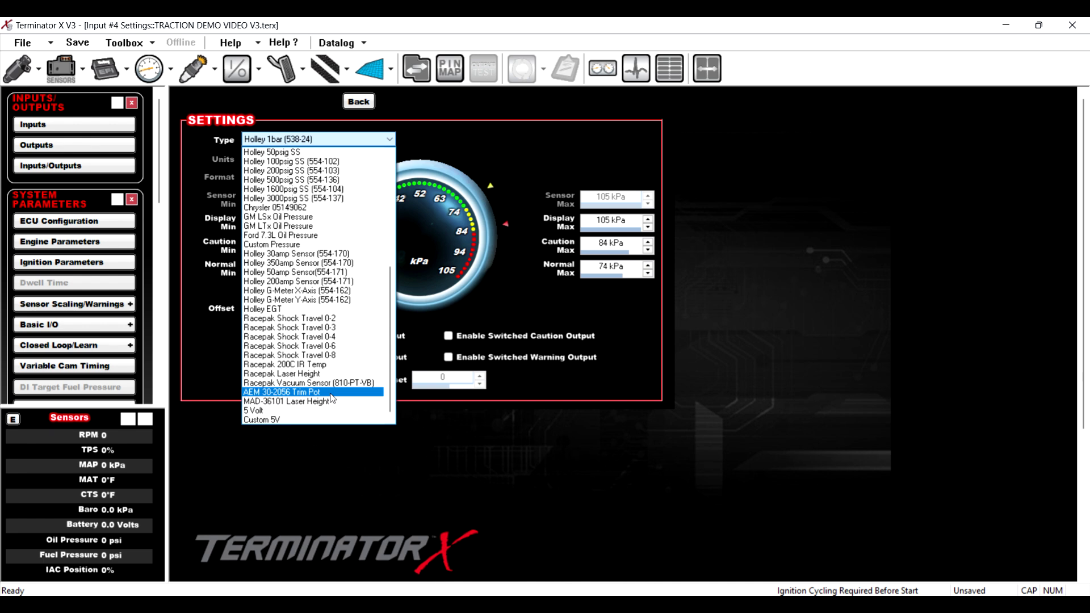
left_click(332, 399)
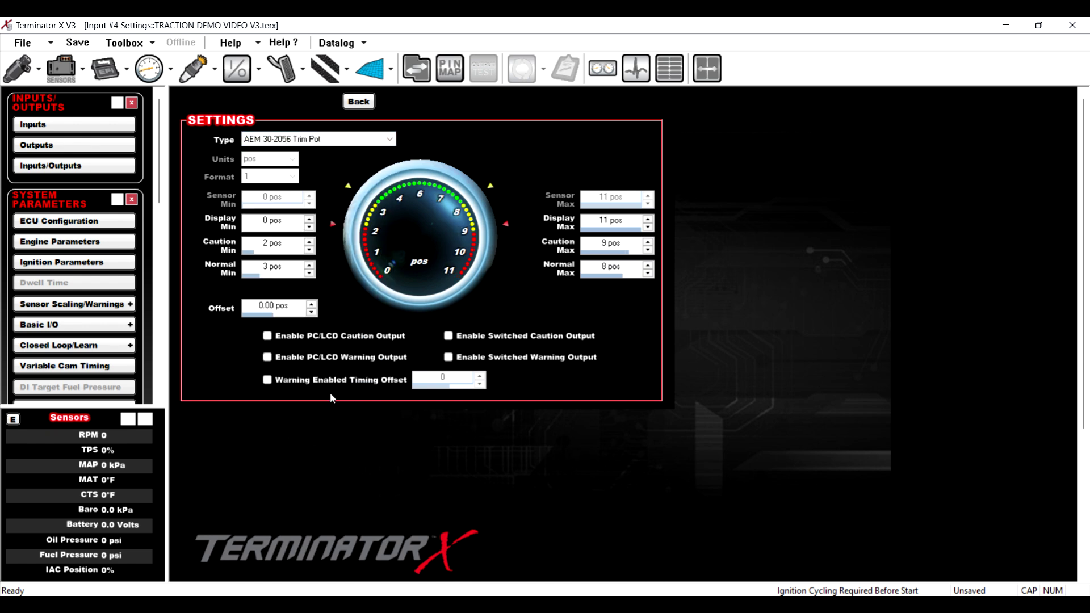
left_click(335, 145)
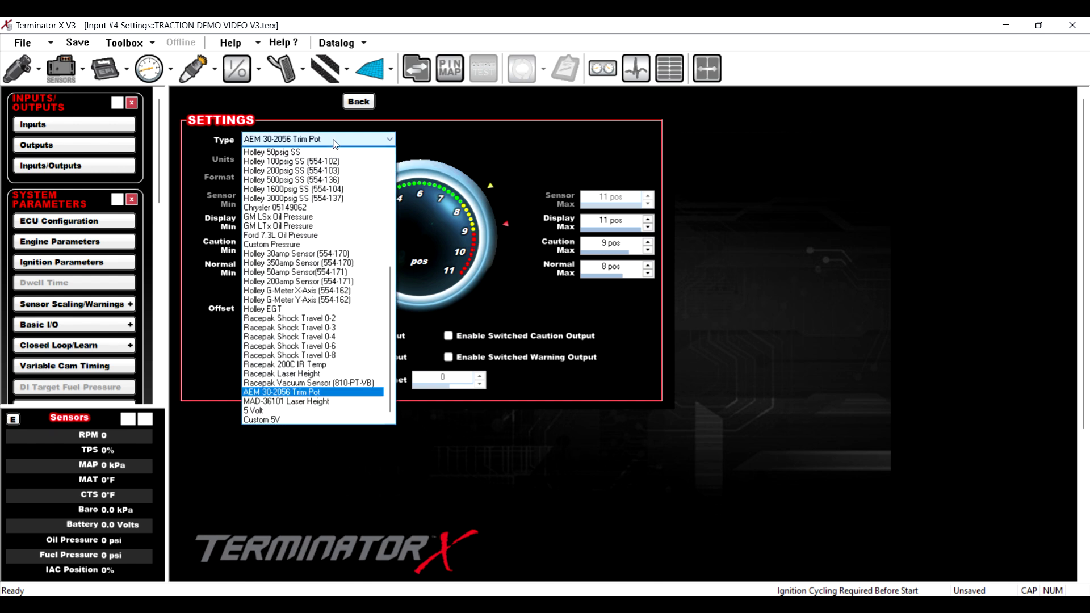
left_click(359, 383)
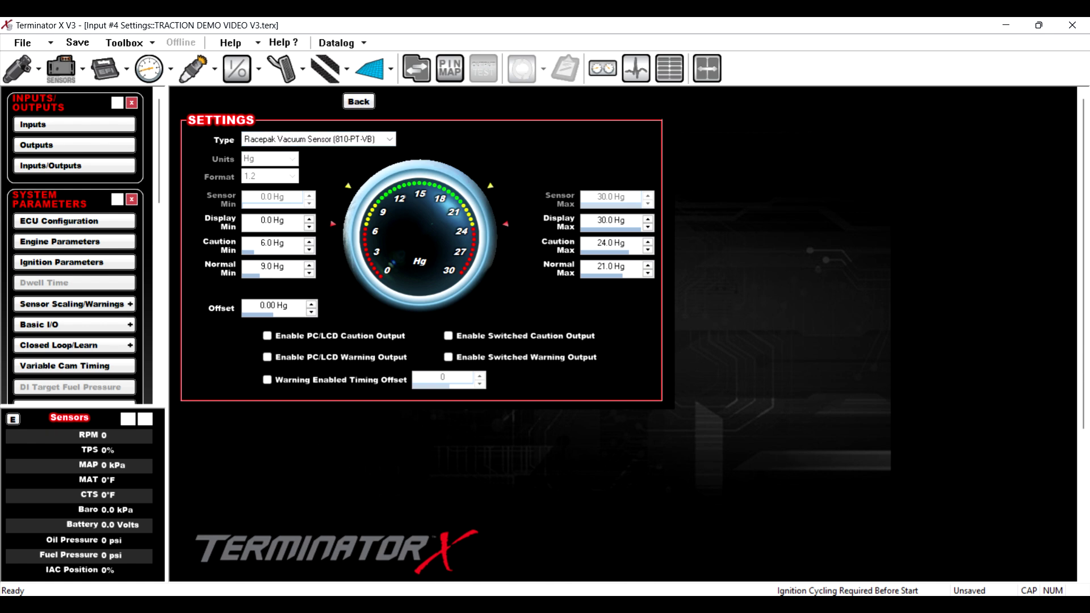
left_click(749, 534)
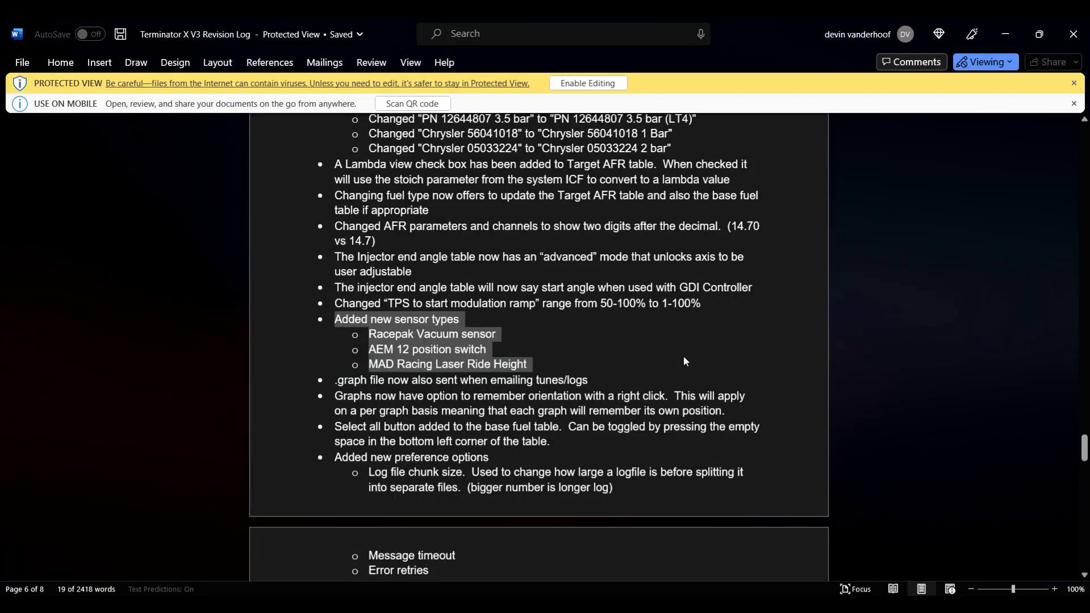
Scroll to Software Bug Fixes, highlighting the table/graph display bullets and the 'Fixed 2nd pane reactivity' entry.
scroll(627, 367, "down", 2)
left_click(437, 342)
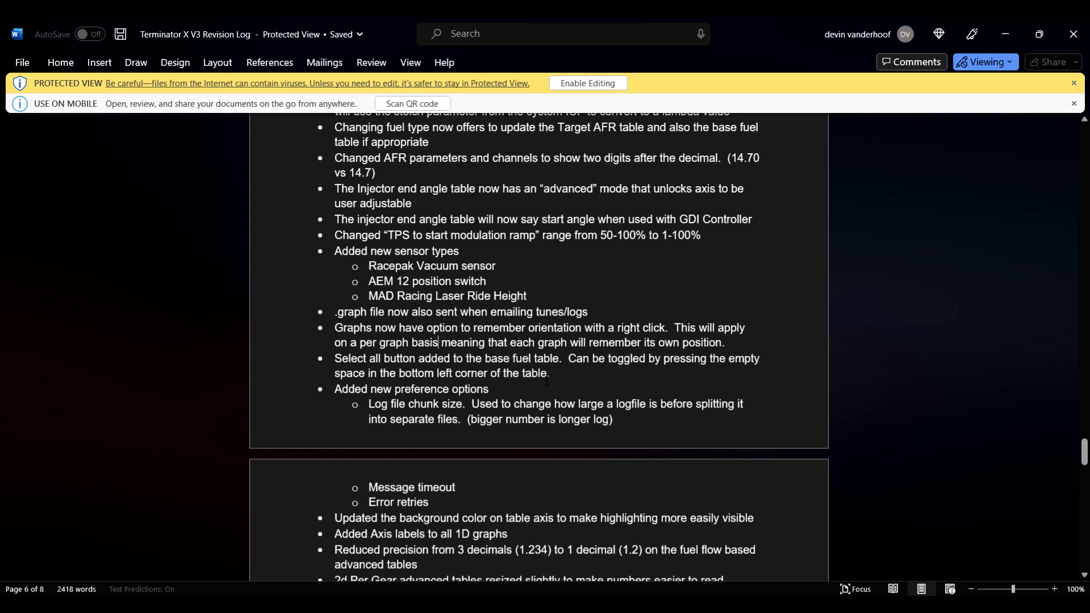
scroll(547, 381, "down", 3)
scroll(431, 332, "down", 5)
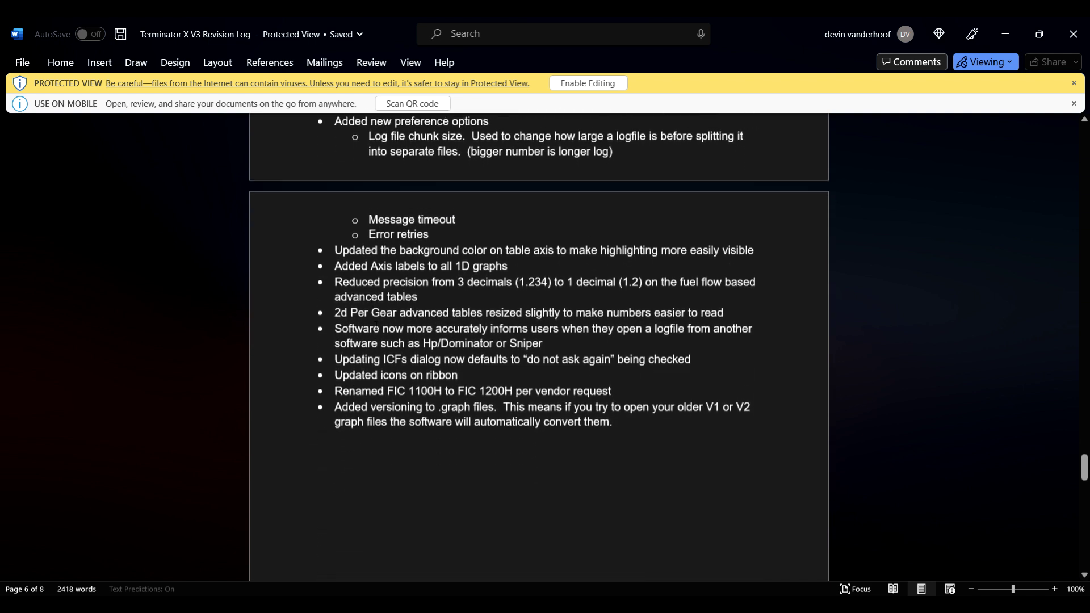
left_click_drag(339, 239, 784, 294)
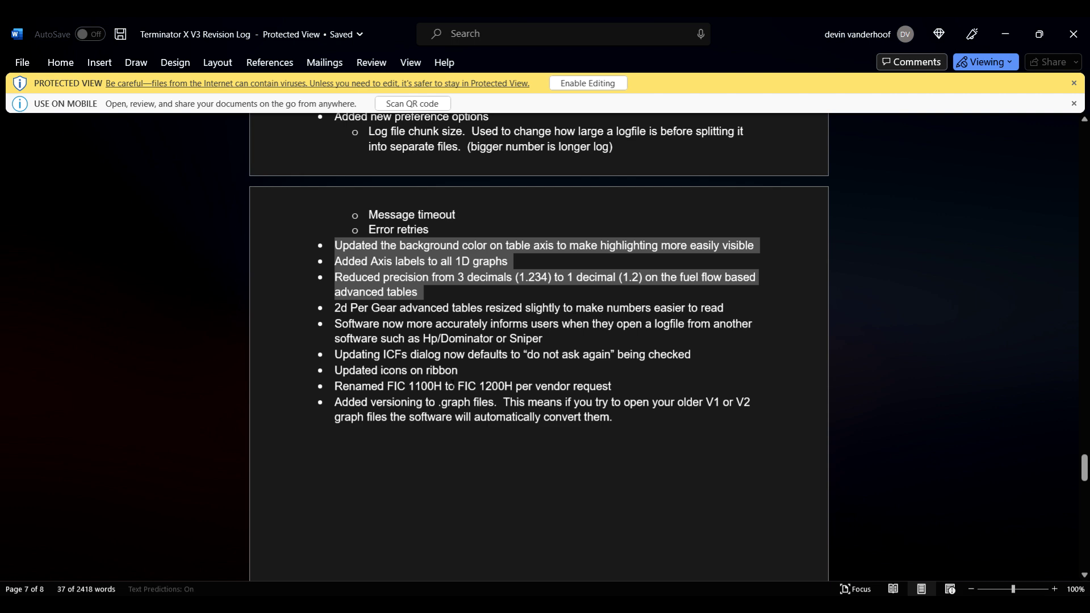
scroll(451, 386, "down", 10)
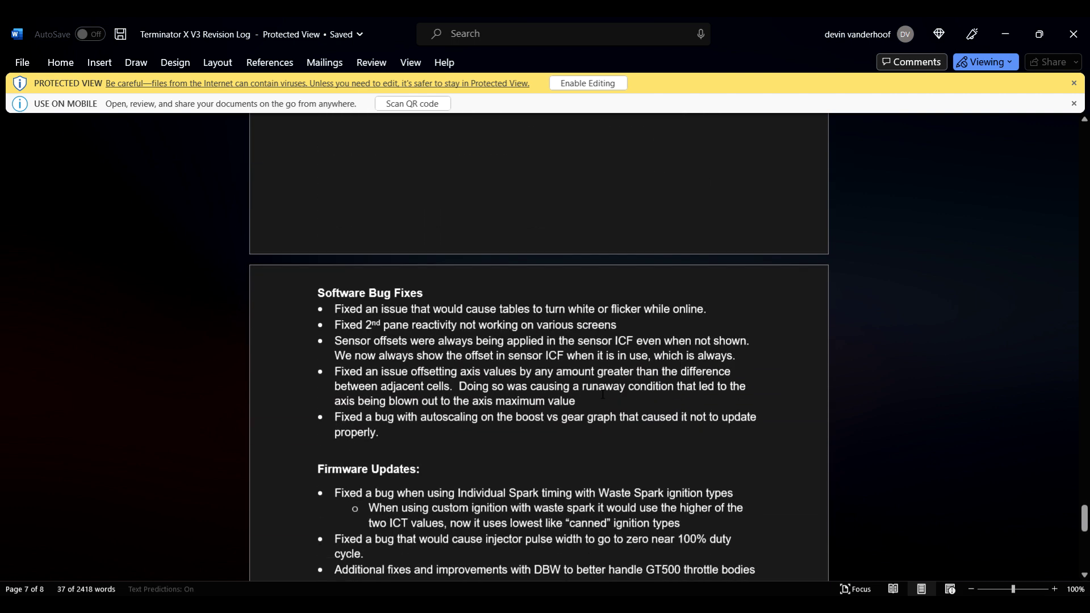
scroll(603, 395, "down", 2)
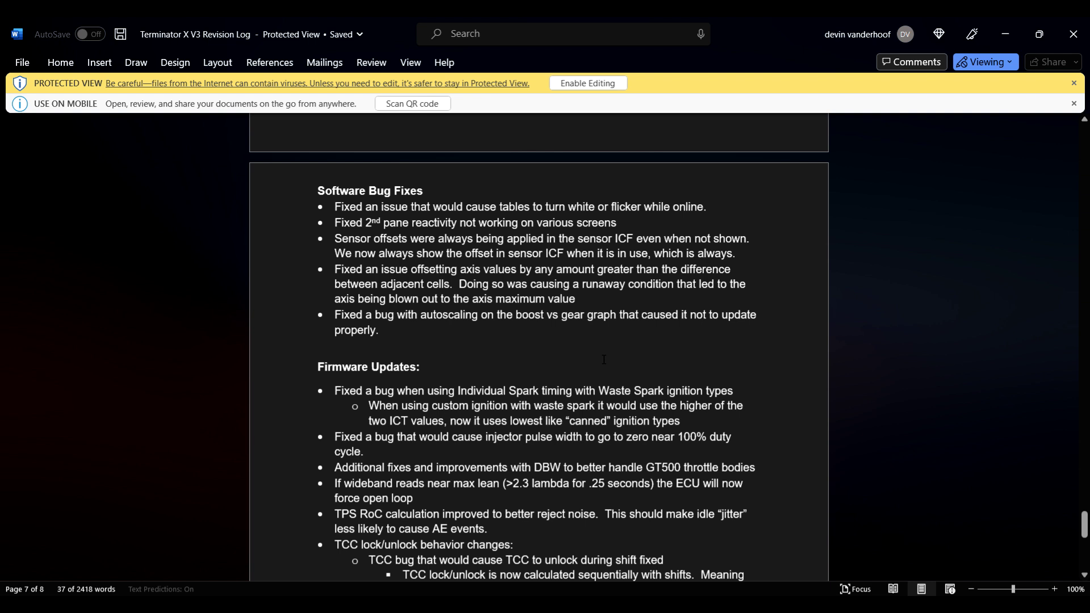
left_click_drag(333, 225, 614, 221)
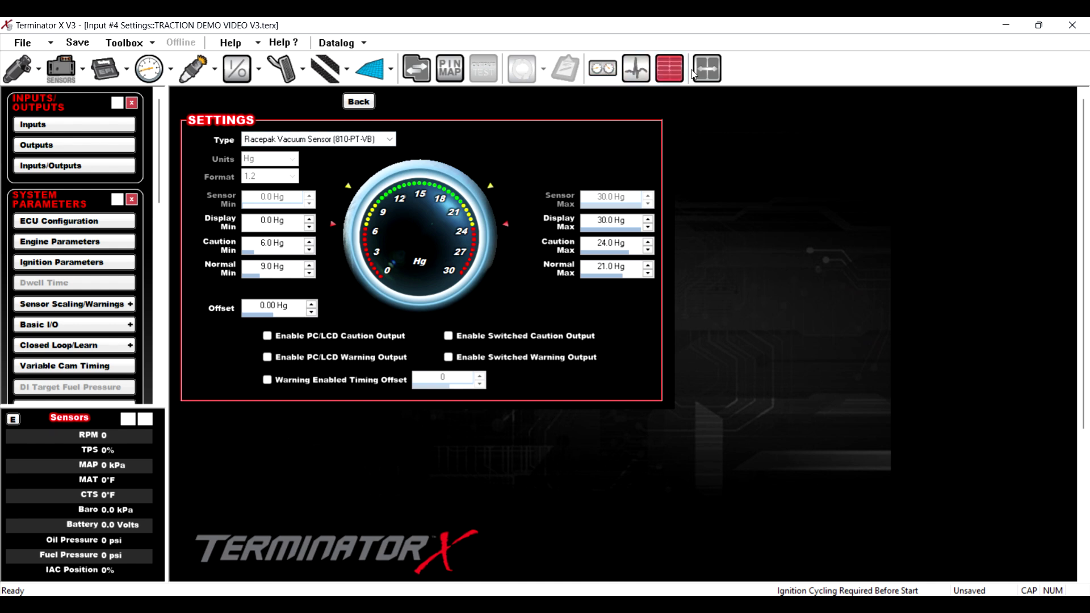
Enable the second configuration pane and widen it.
left_click(707, 74)
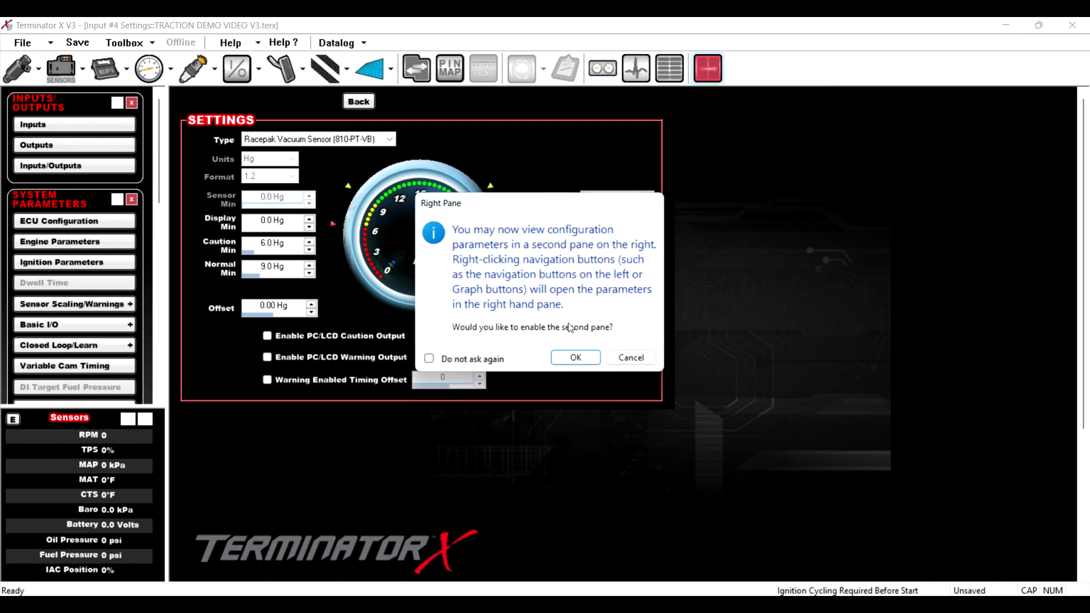
left_click(574, 357)
left_click_drag(740, 221, 597, 234)
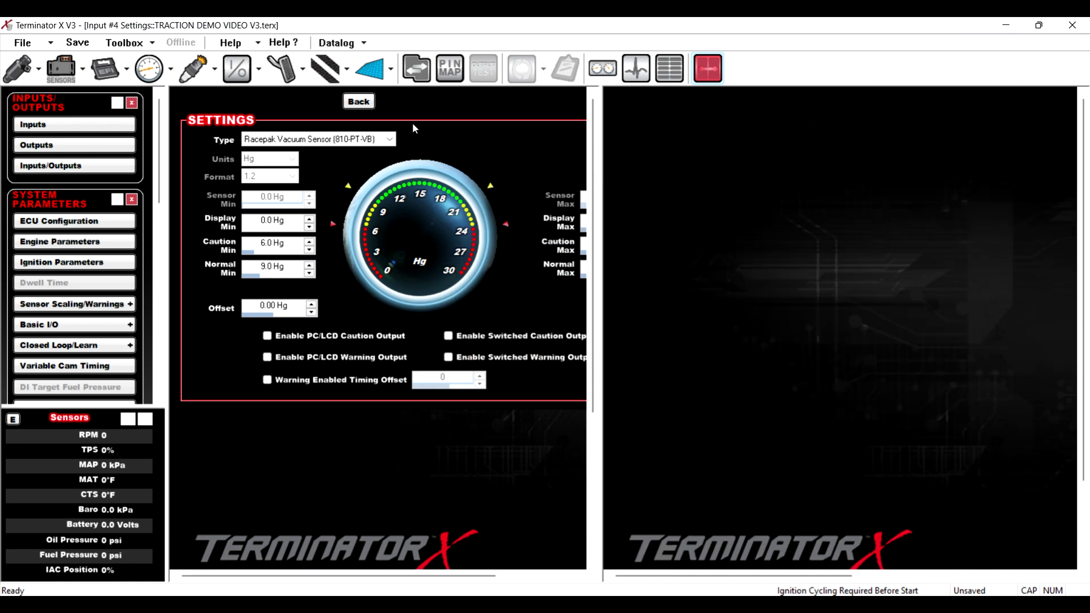
Switch the right pane through Base Spark, Base Fuel and Throttle Body to Traction Setup, widening it.
left_click(193, 72)
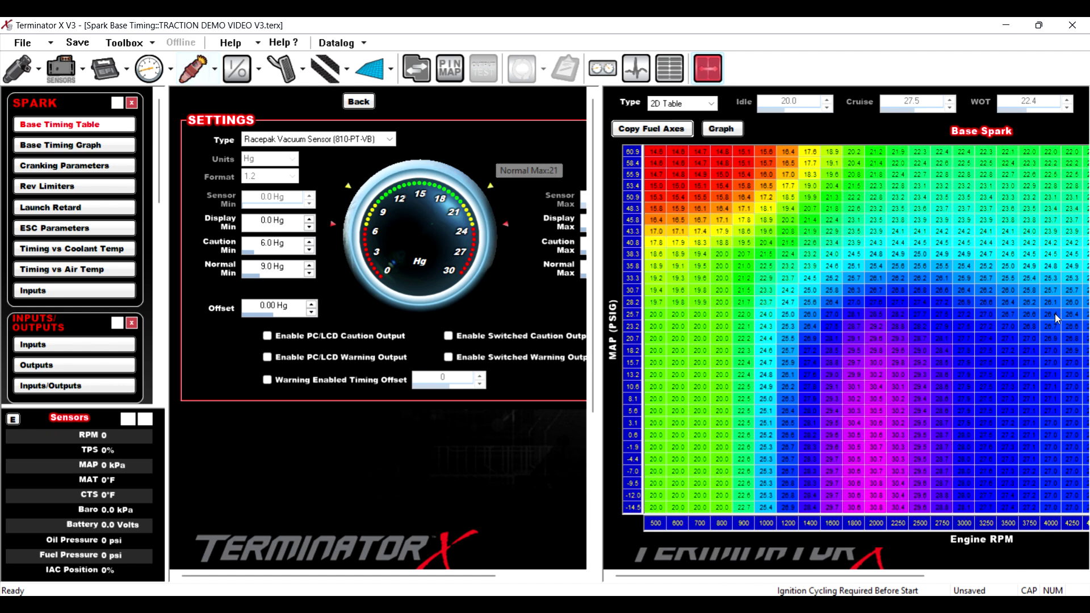
left_click(30, 75)
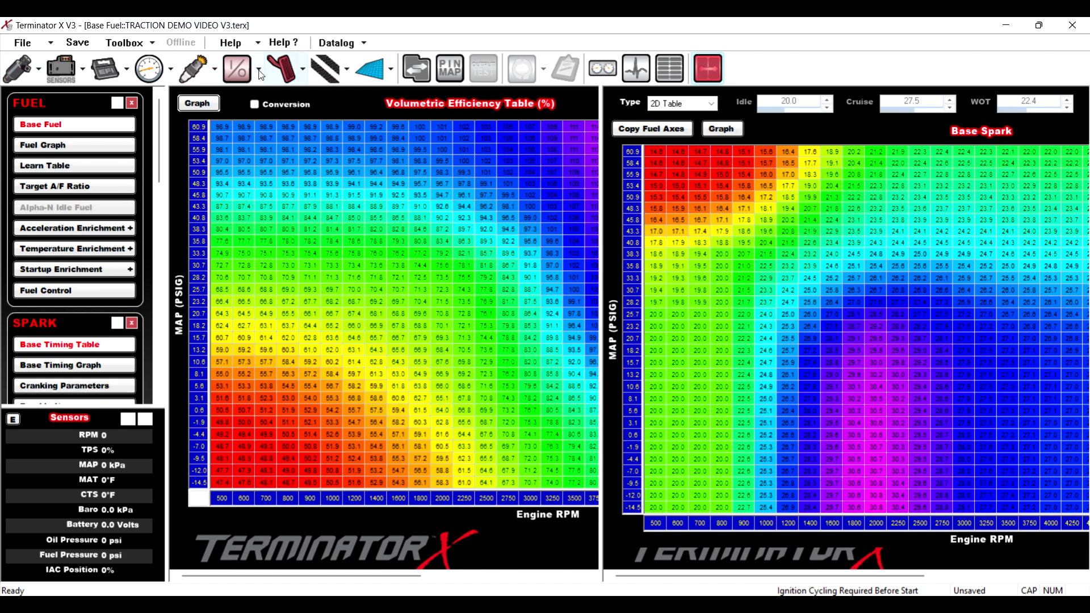
left_click(282, 69)
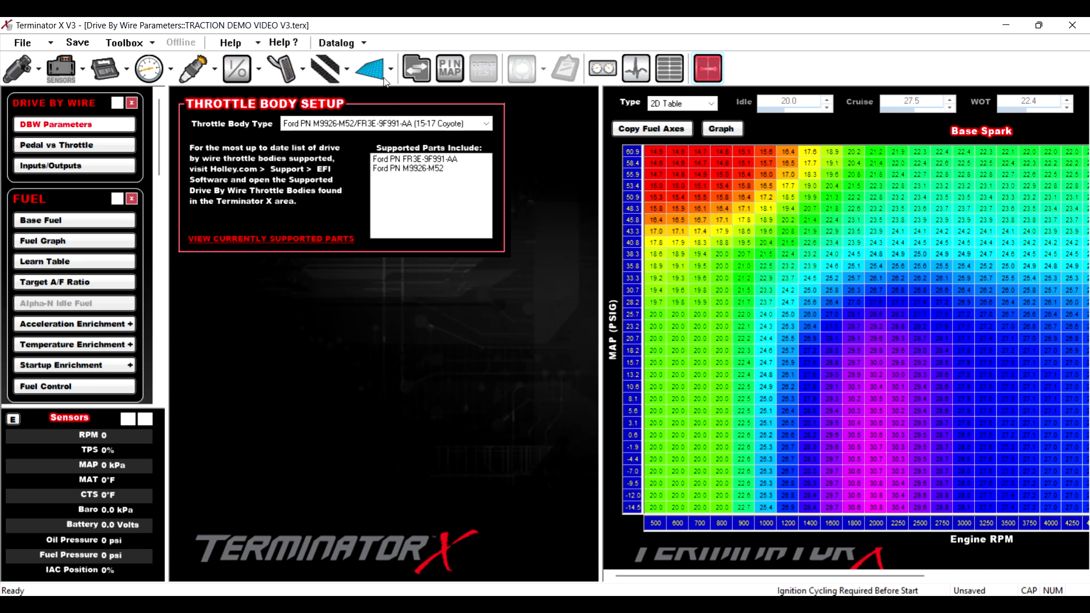
left_click(319, 72)
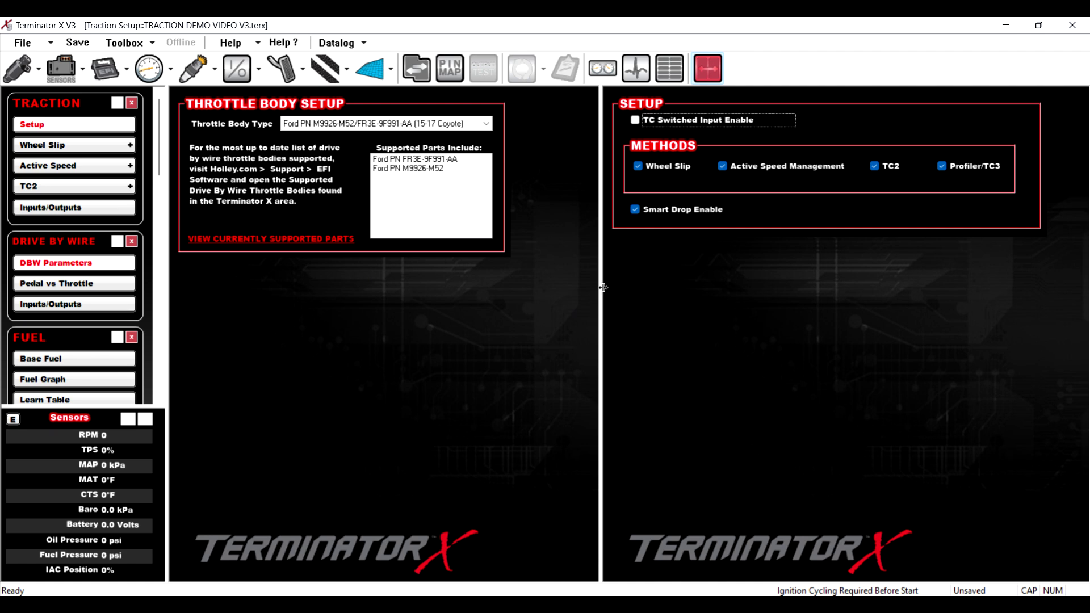
left_click_drag(601, 287, 561, 290)
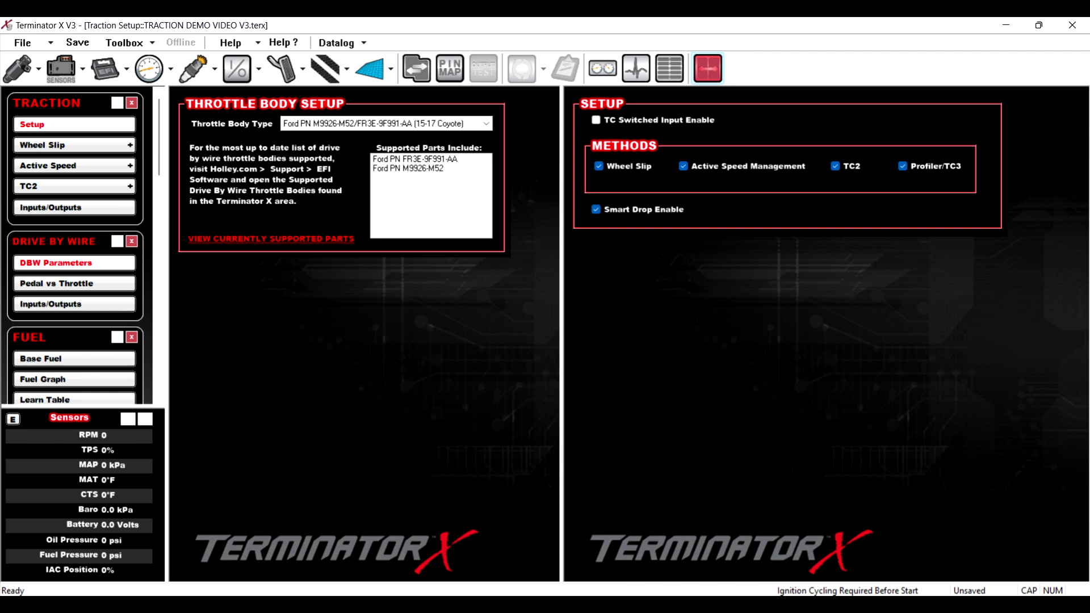
key("alt+Tab")
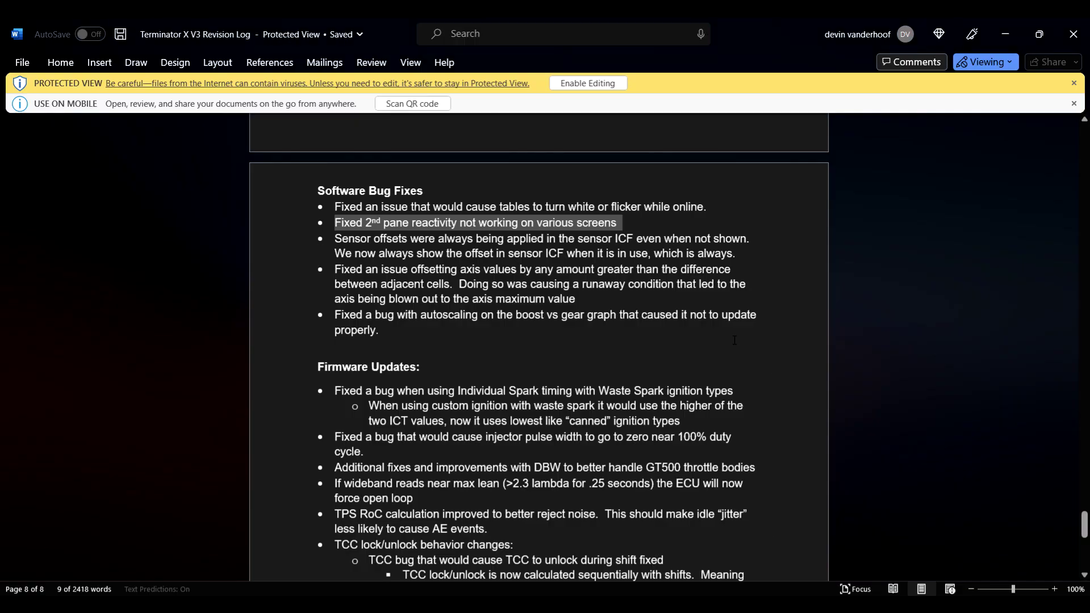
left_click(735, 340)
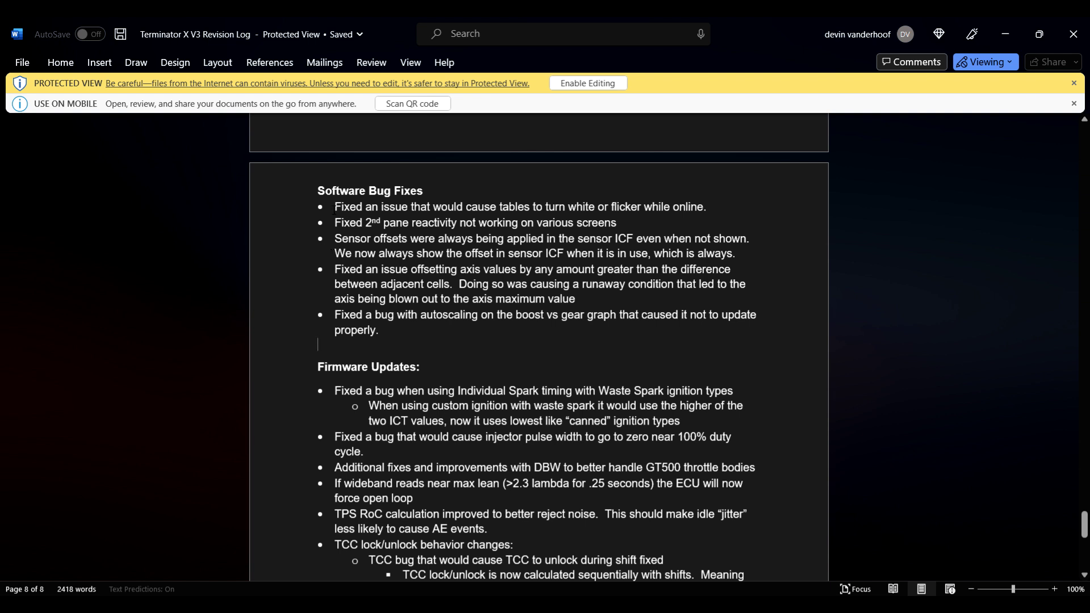
left_click_drag(334, 209, 716, 208)
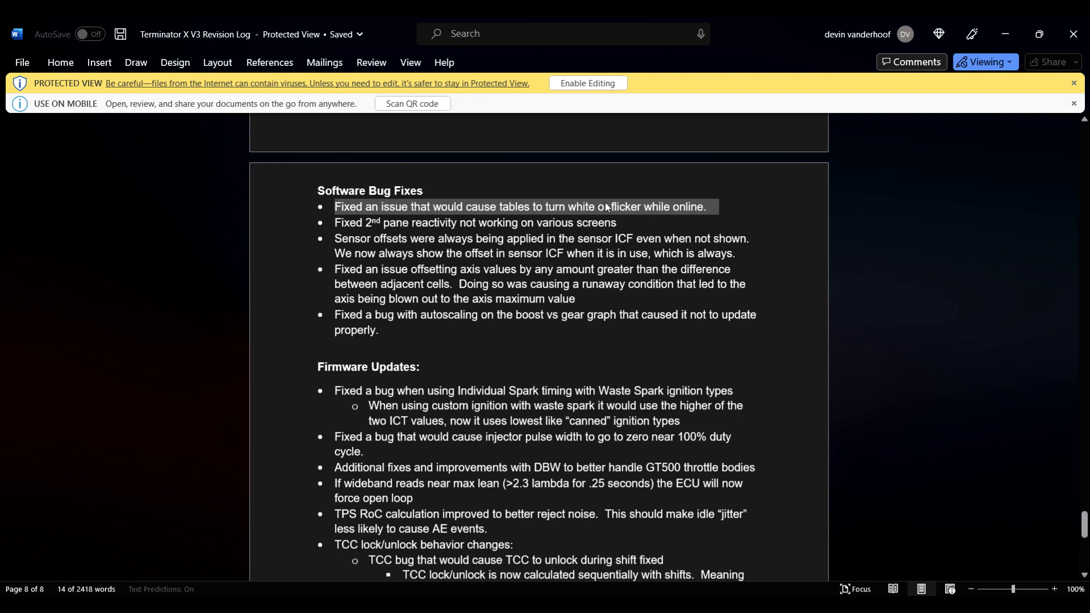
left_click(684, 209)
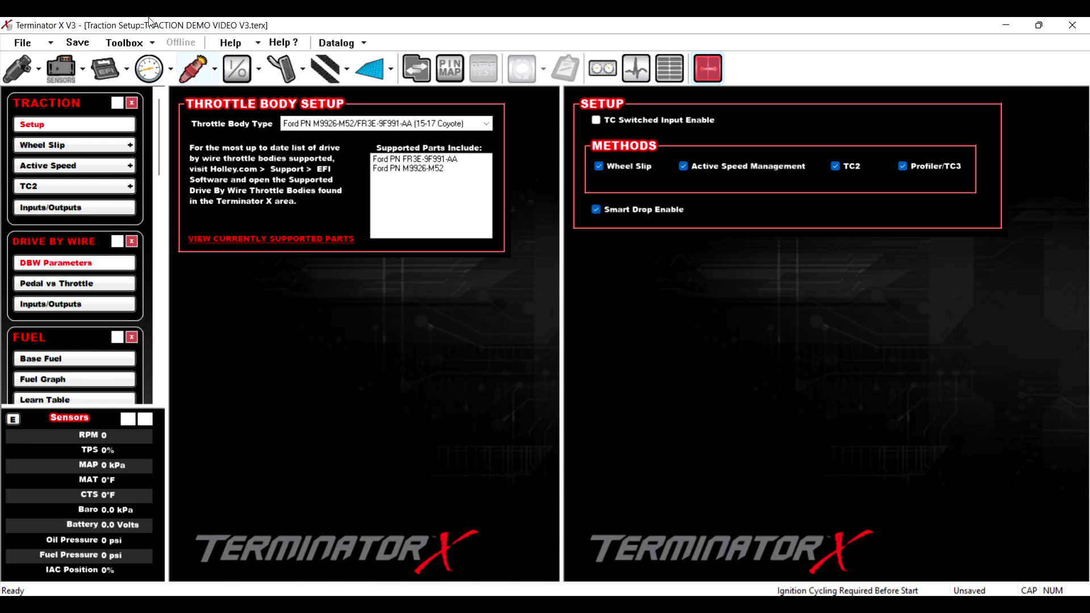
Open the MAP Sensor page with the second pane closed.
left_click(57, 77)
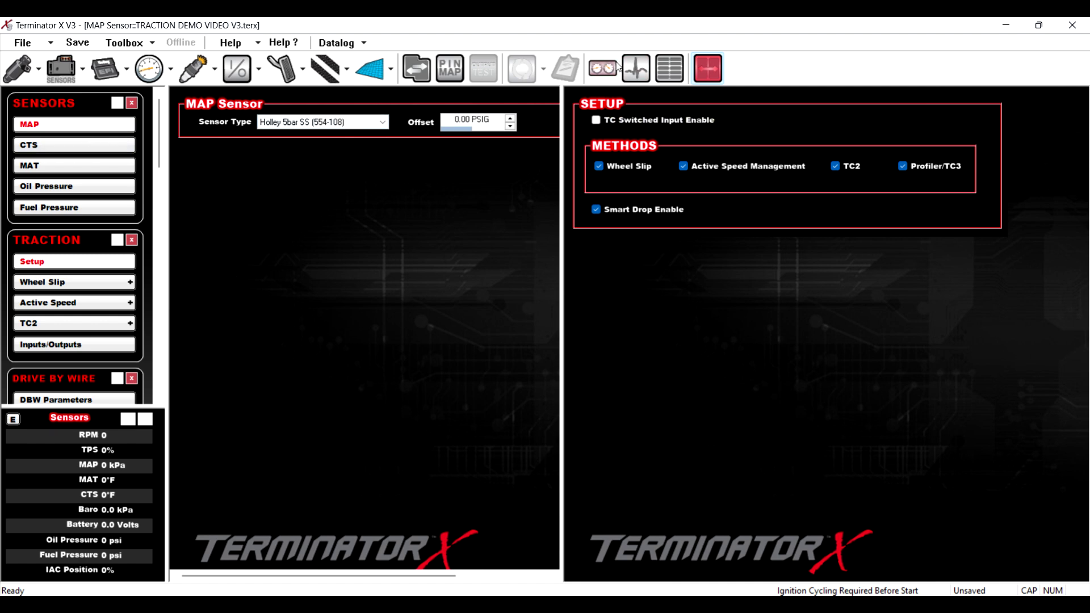
left_click(707, 63)
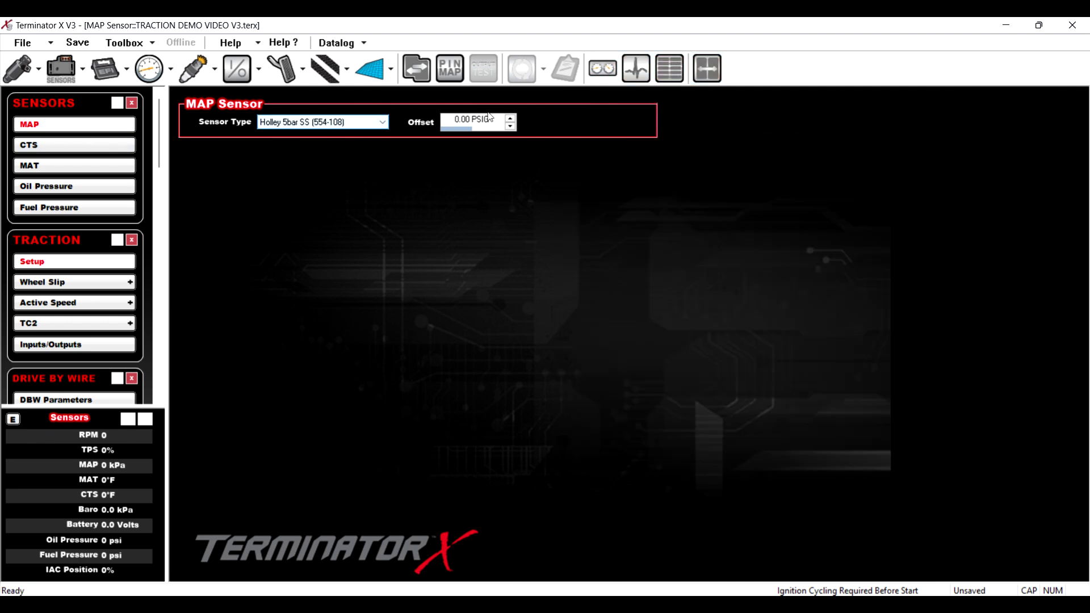
left_click(469, 125)
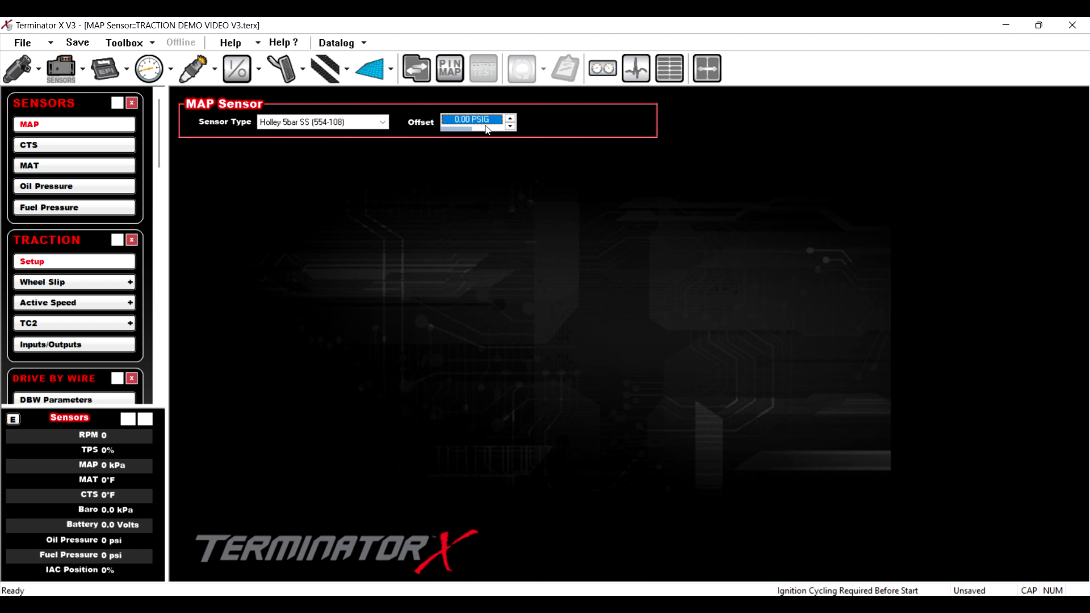
Set the MAP sensor type to Holley 5bar SS (554-108) and accept the MAP scale update.
left_click(354, 126)
left_click(352, 161)
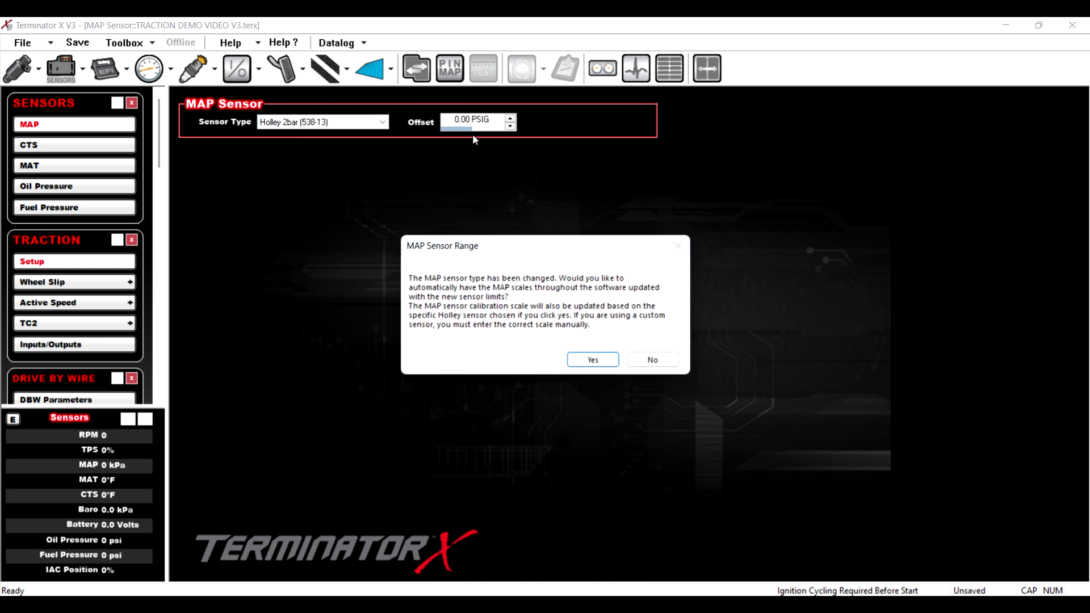
left_click(641, 360)
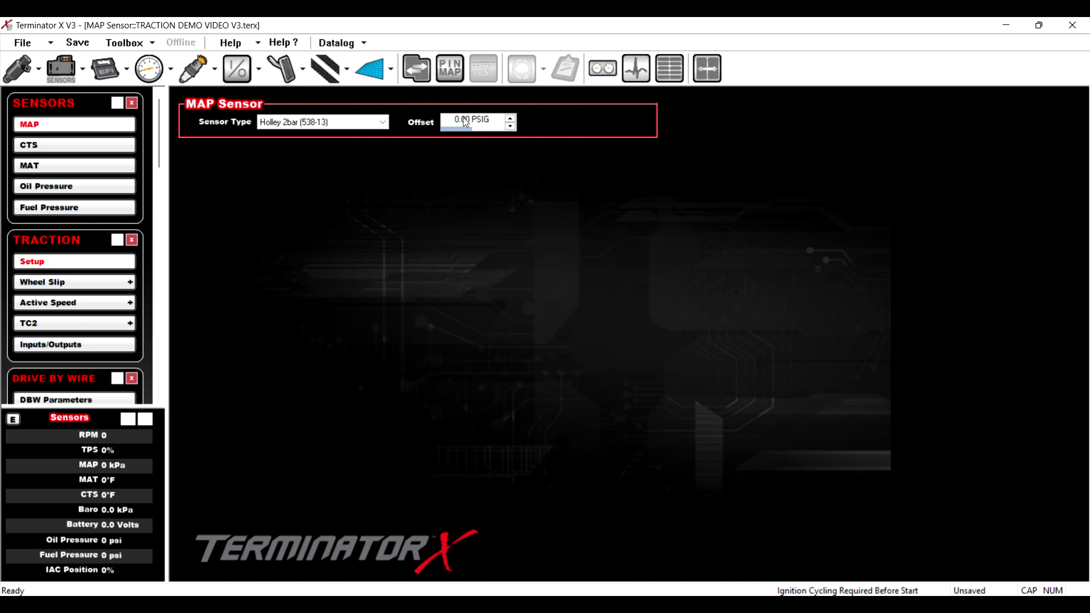
left_click(371, 127)
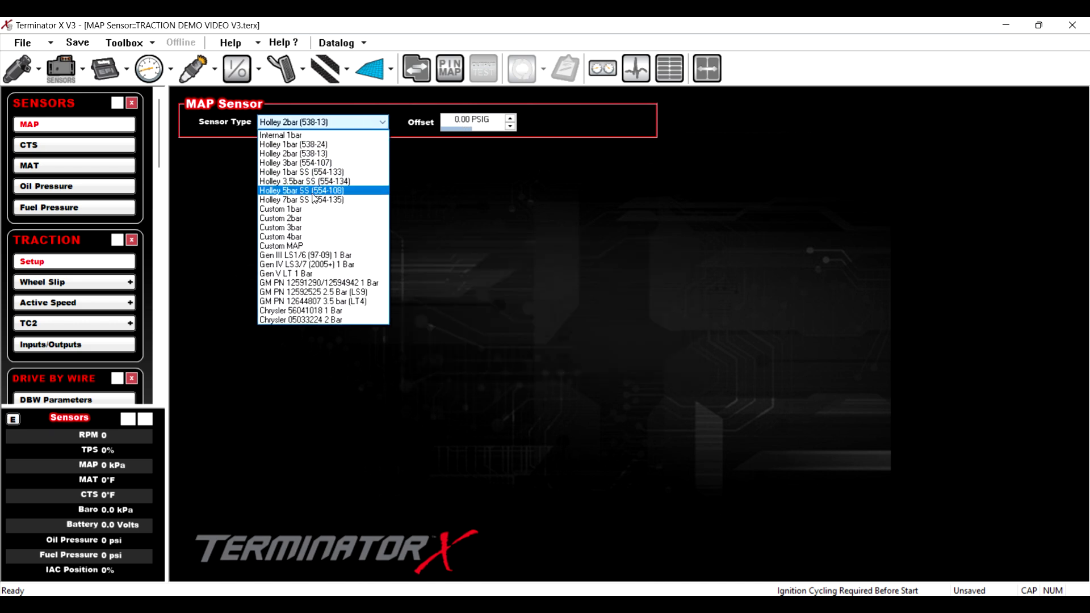
left_click(315, 191)
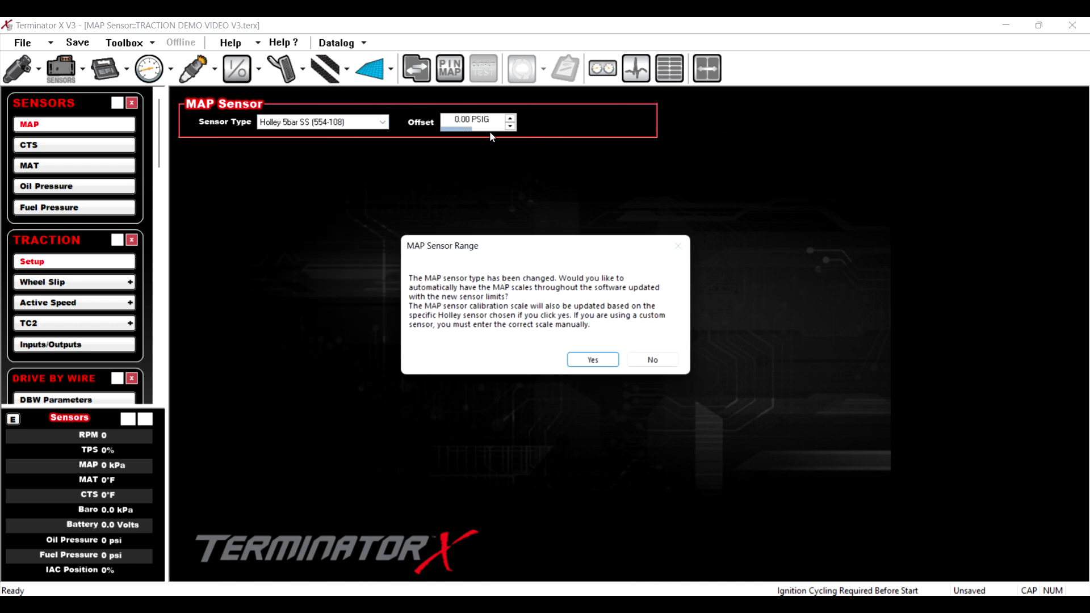
left_click(592, 363)
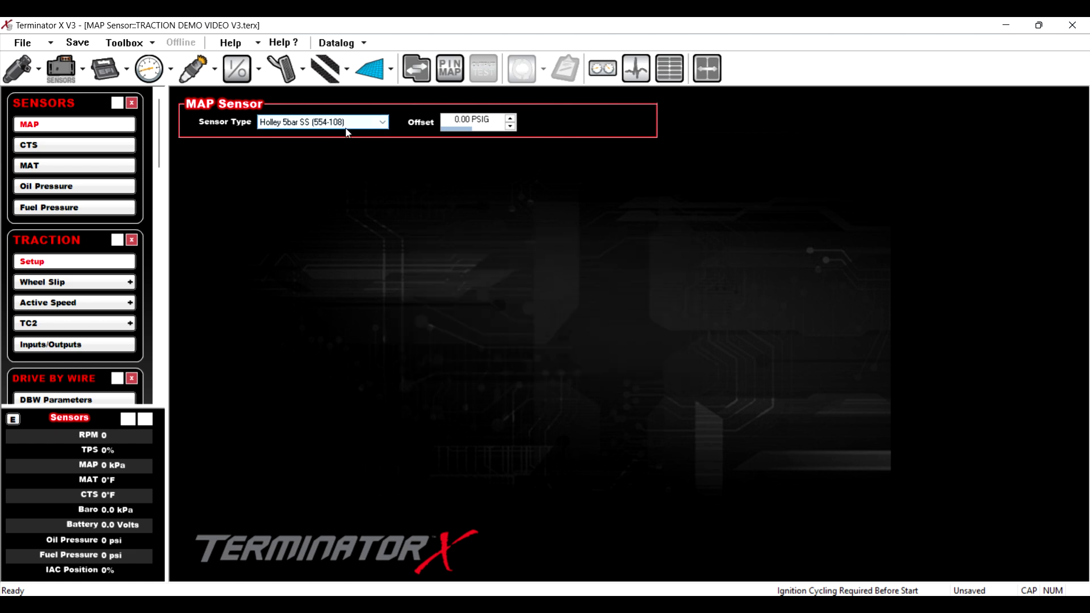
left_click(477, 121)
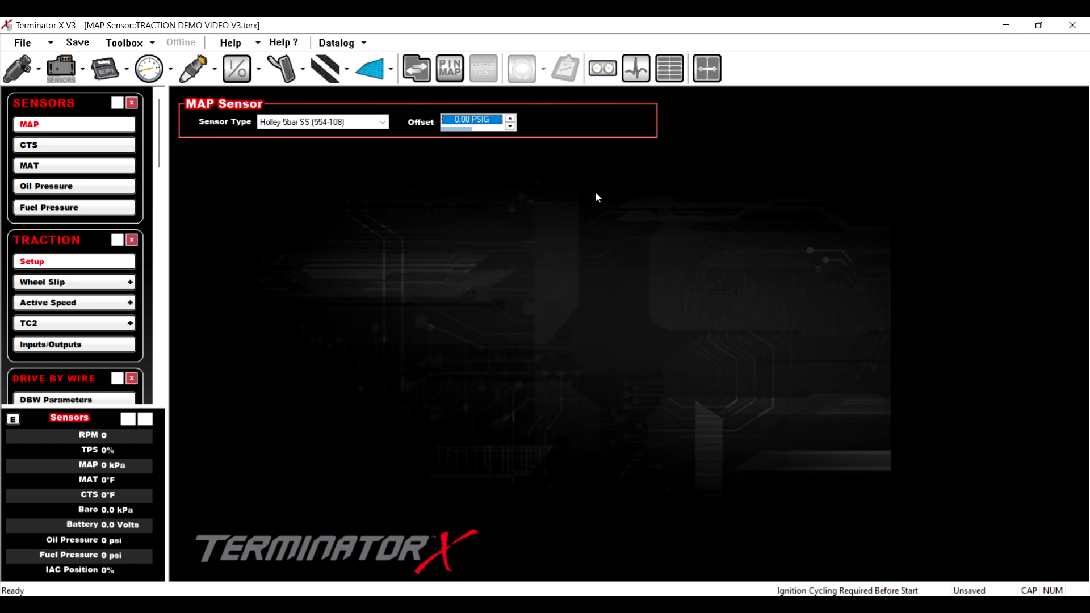
key("alt+Tab")
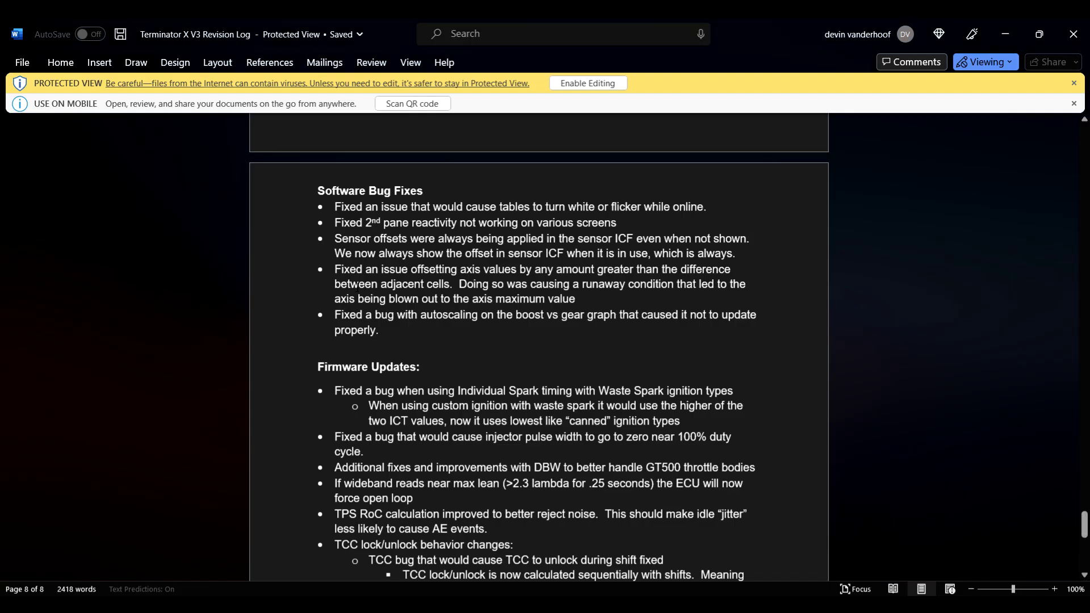
Highlight the fourth Software Bug Fixes bullet about offsetting axis values beyond the cell gap.
left_click_drag(344, 268, 749, 280)
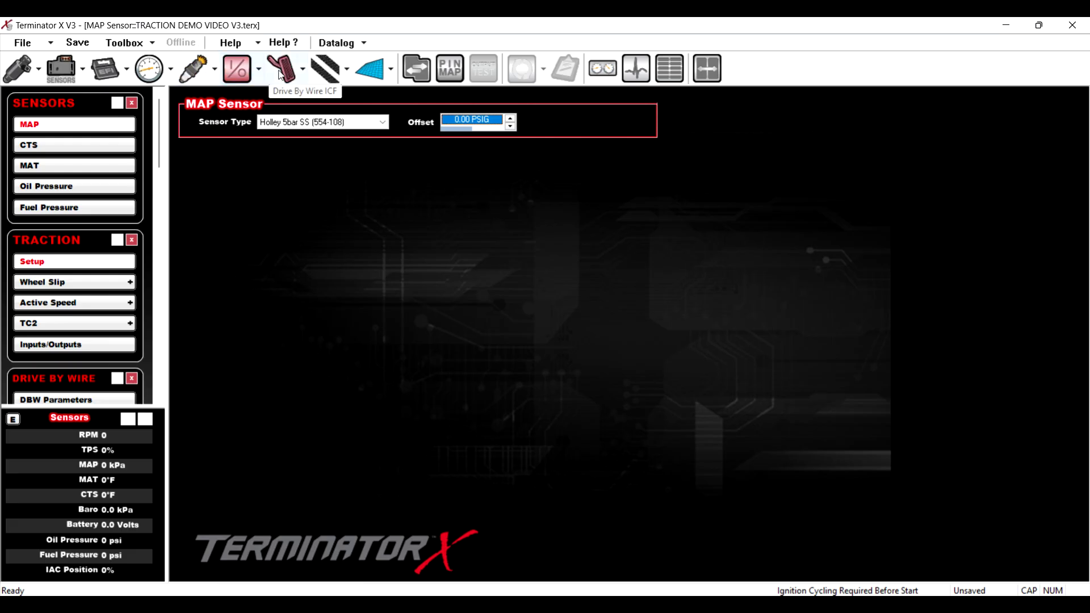
Check the Base Spark table's 7000 and 5750 RPM axis cells, then the gear-based setup page.
left_click(193, 68)
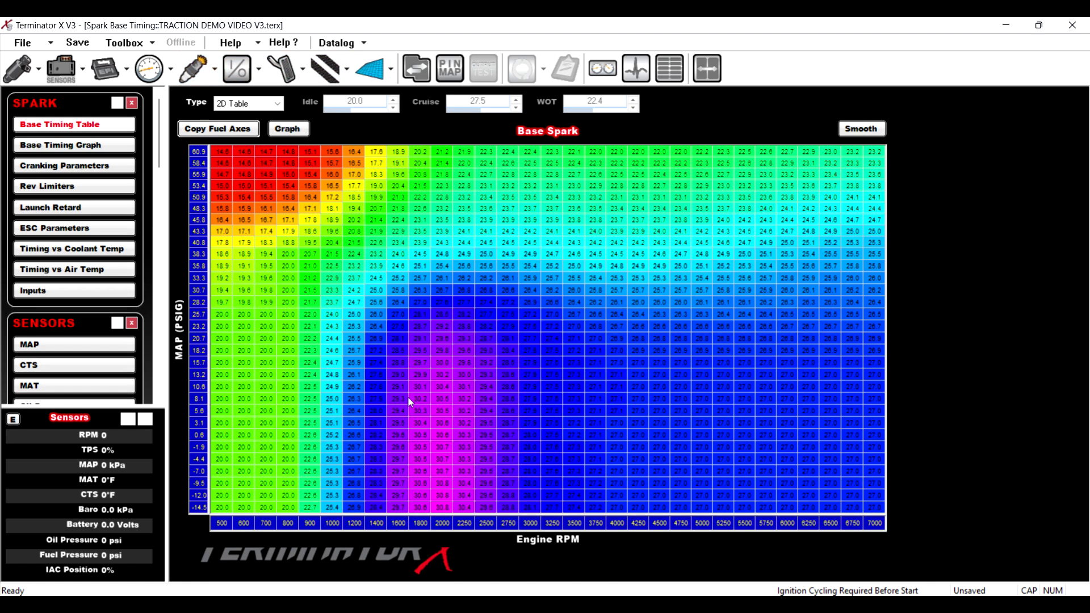
left_click(875, 523)
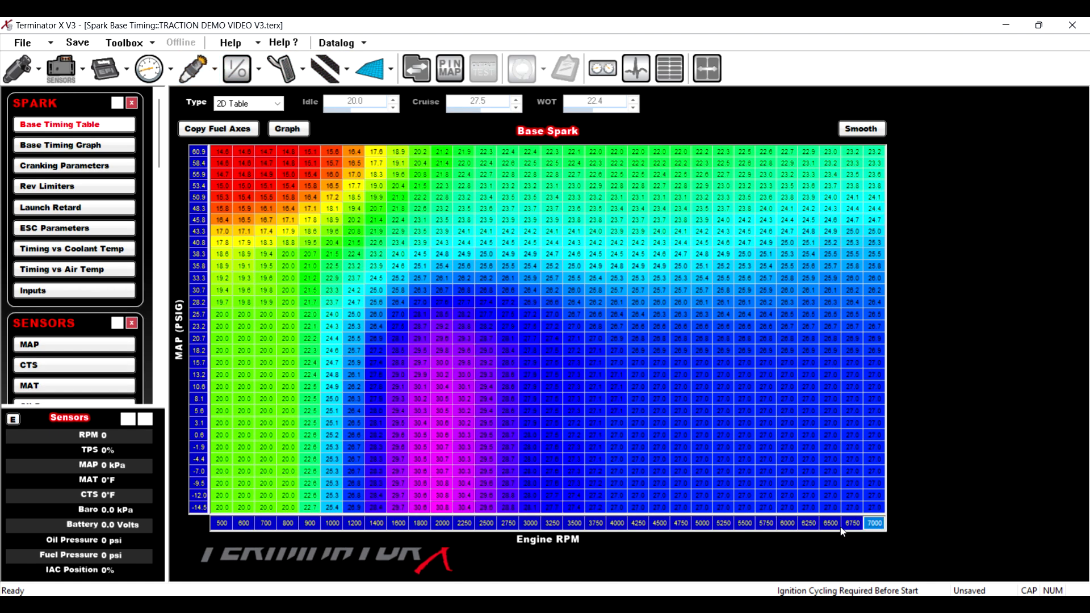
left_click(769, 523)
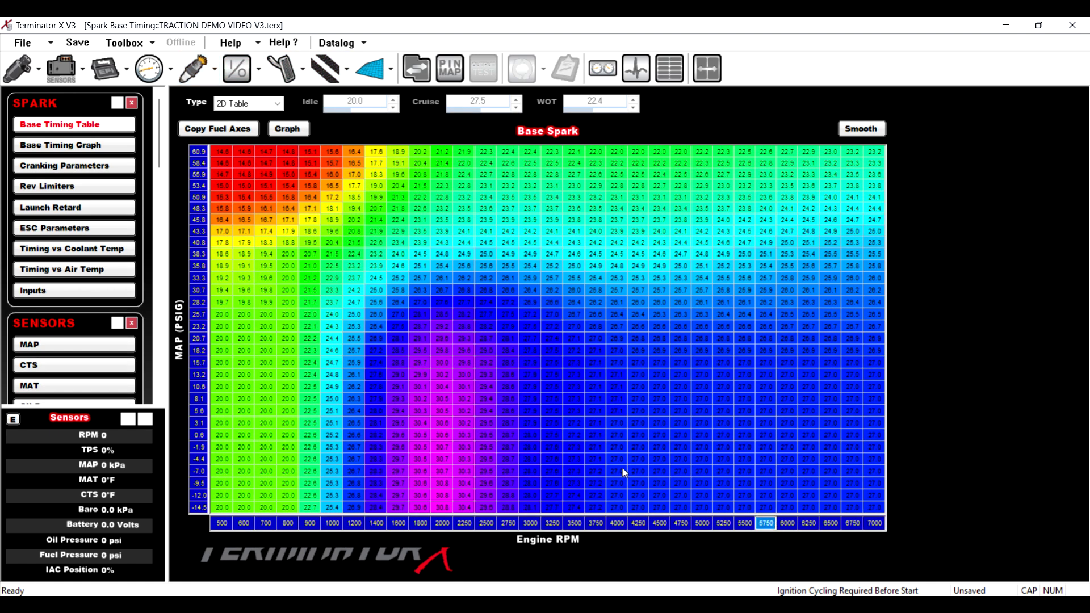
left_click(372, 69)
Add the Boost\Default.boost individual configuration from the Toolbox.
left_click(124, 43)
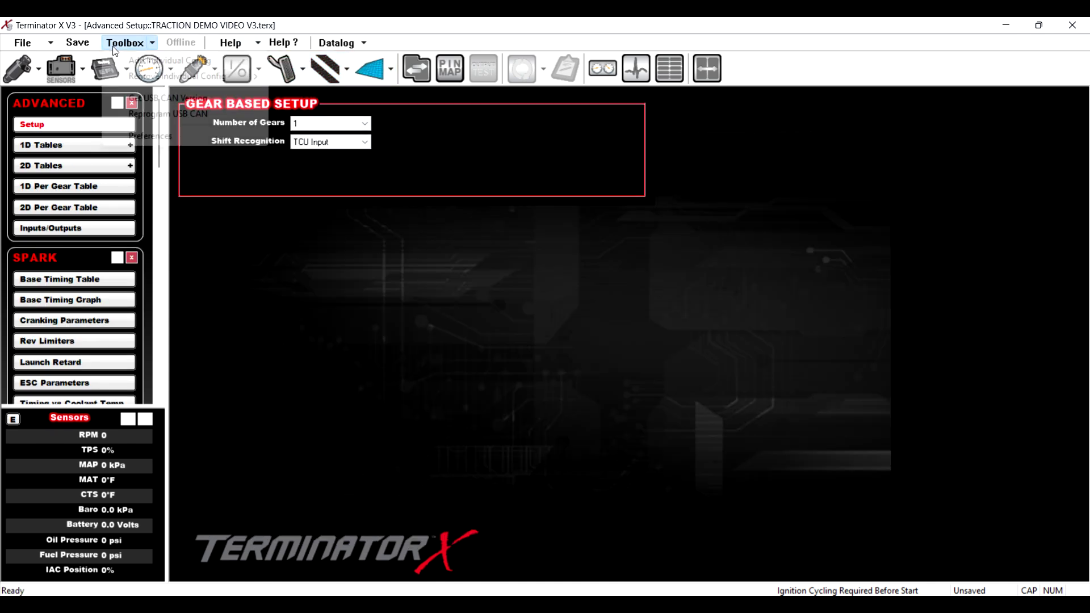
left_click(138, 62)
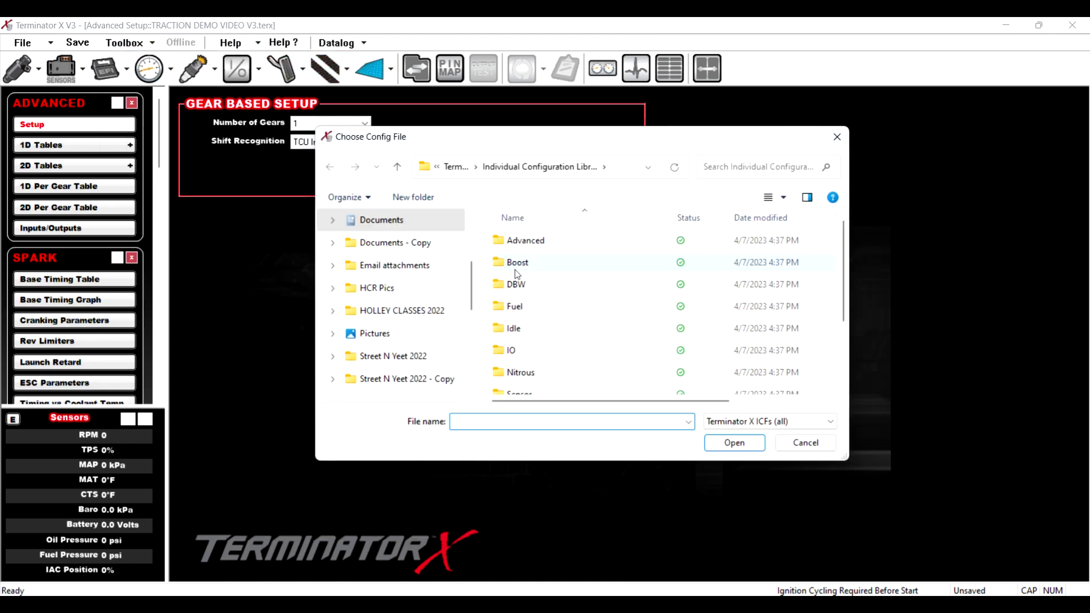
double_click(516, 267)
double_click(528, 240)
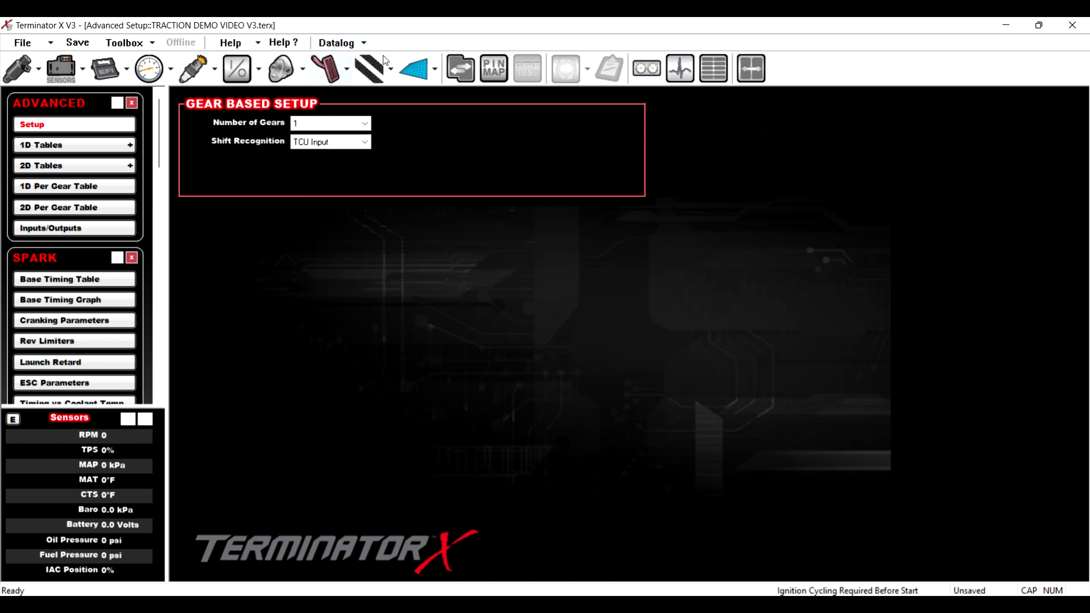
Open the Boost vs Time graph and inspect its 0–15 second time cells.
left_click(250, 73)
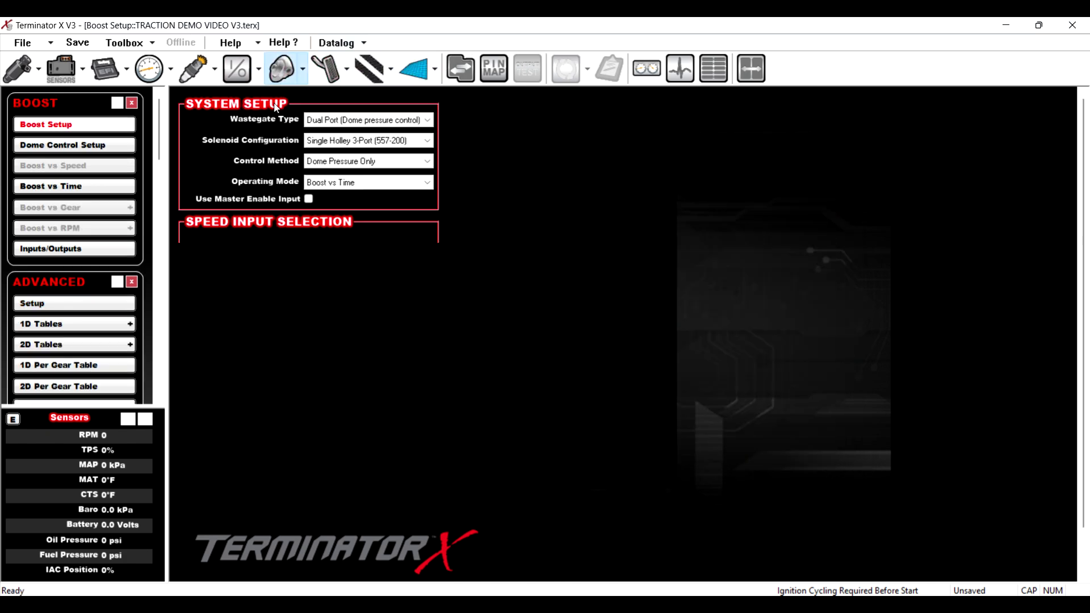
left_click(40, 185)
left_click(637, 448)
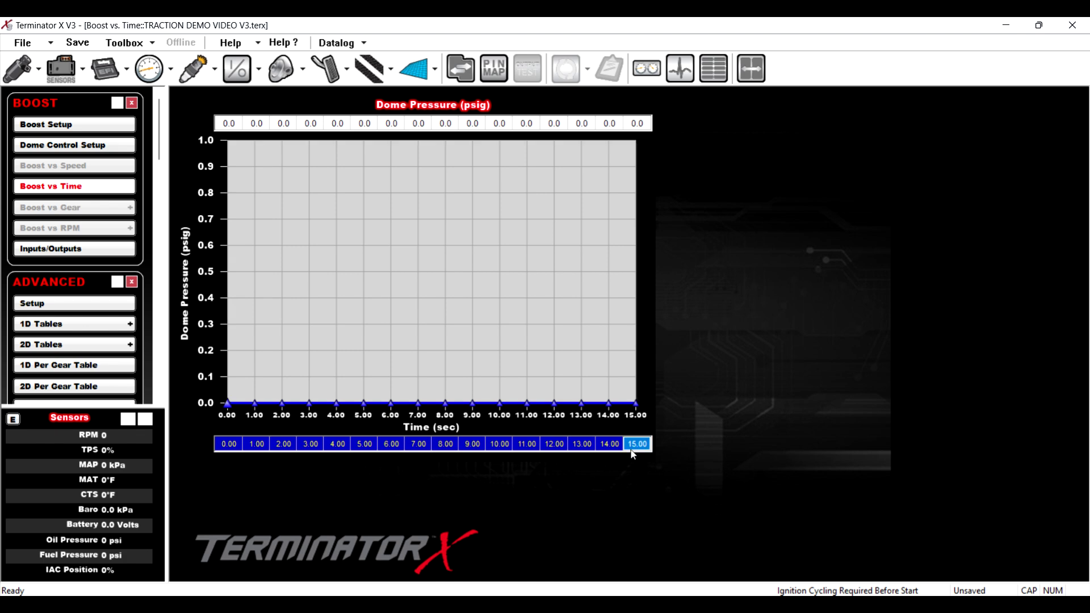
left_click(536, 445)
left_click(610, 446)
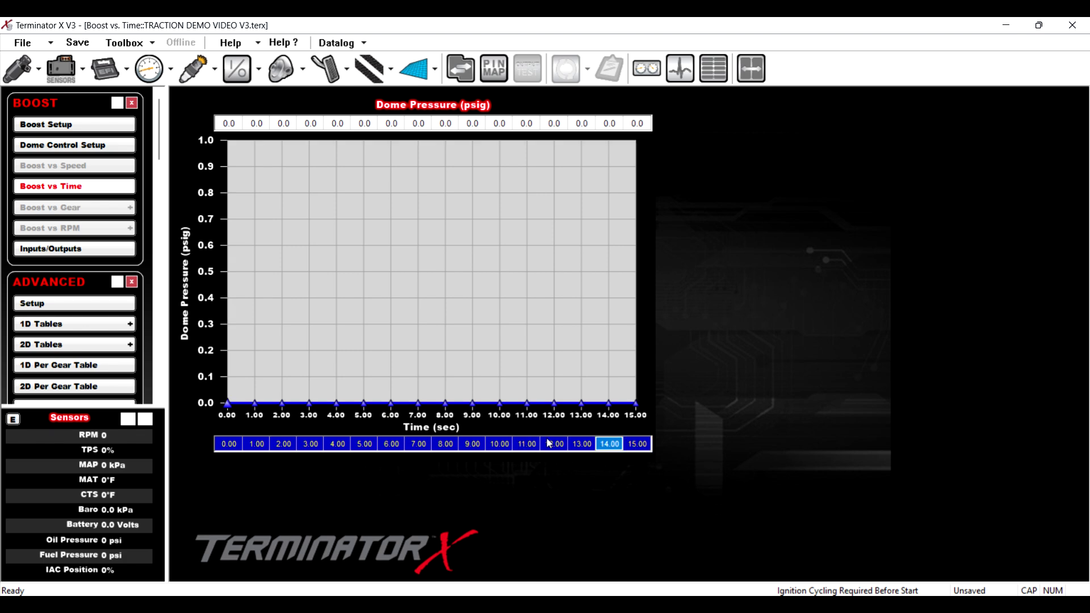
left_click(577, 448)
left_click(527, 447)
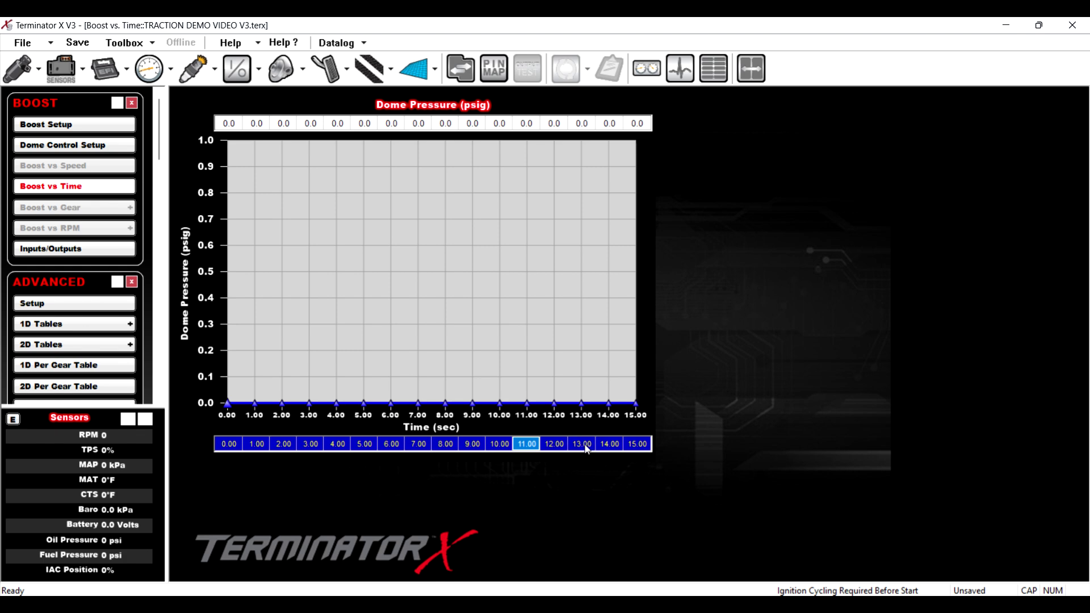
left_click(226, 444)
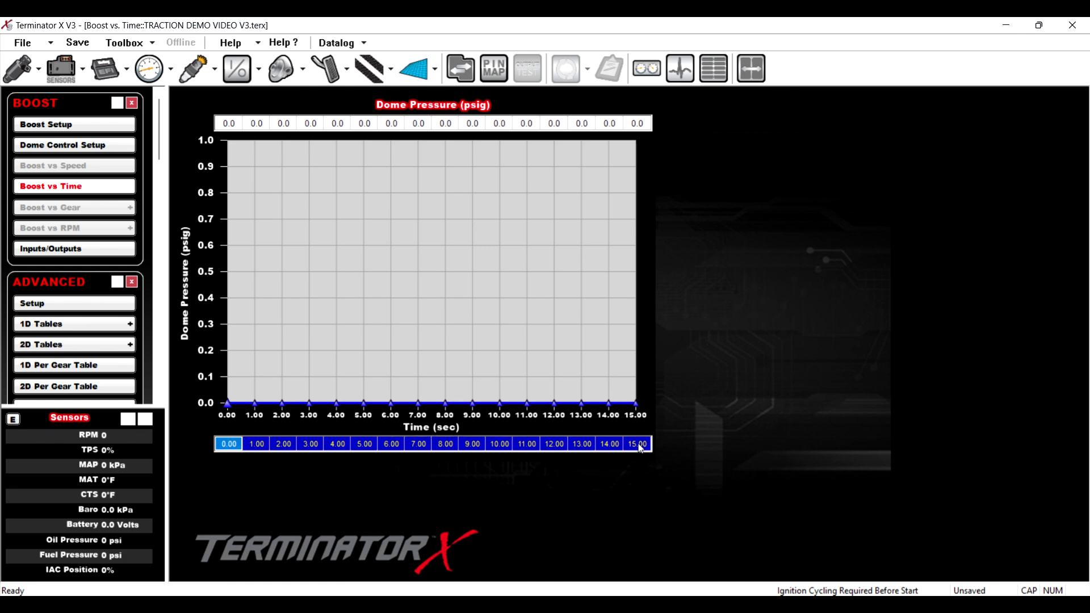
Highlight the waste spark, injector pulse width and wideband forced open-loop fixes one after another.
key("alt+Tab")
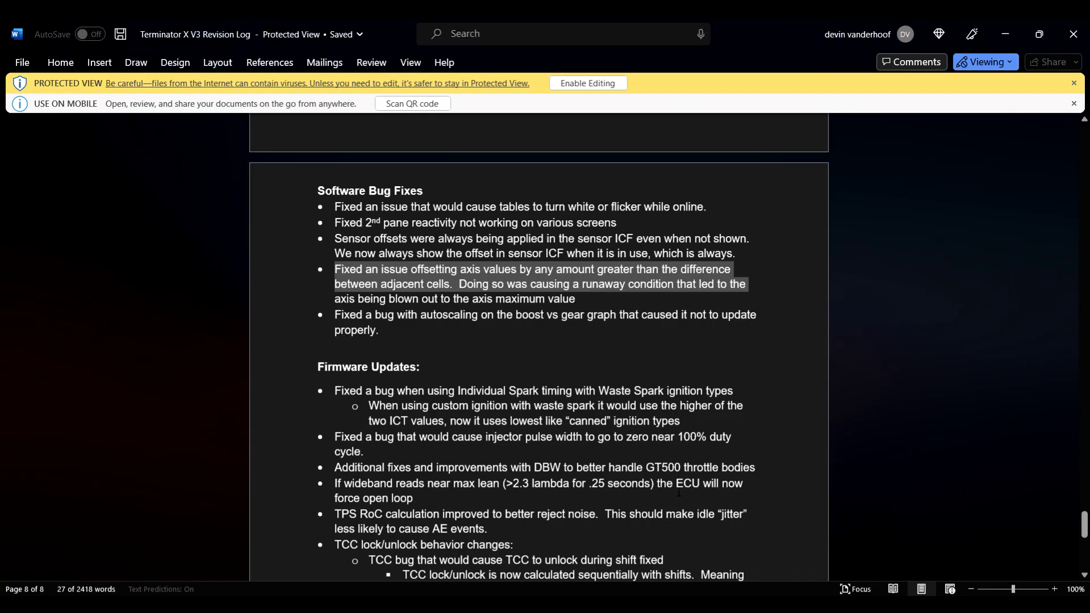
left_click(826, 415)
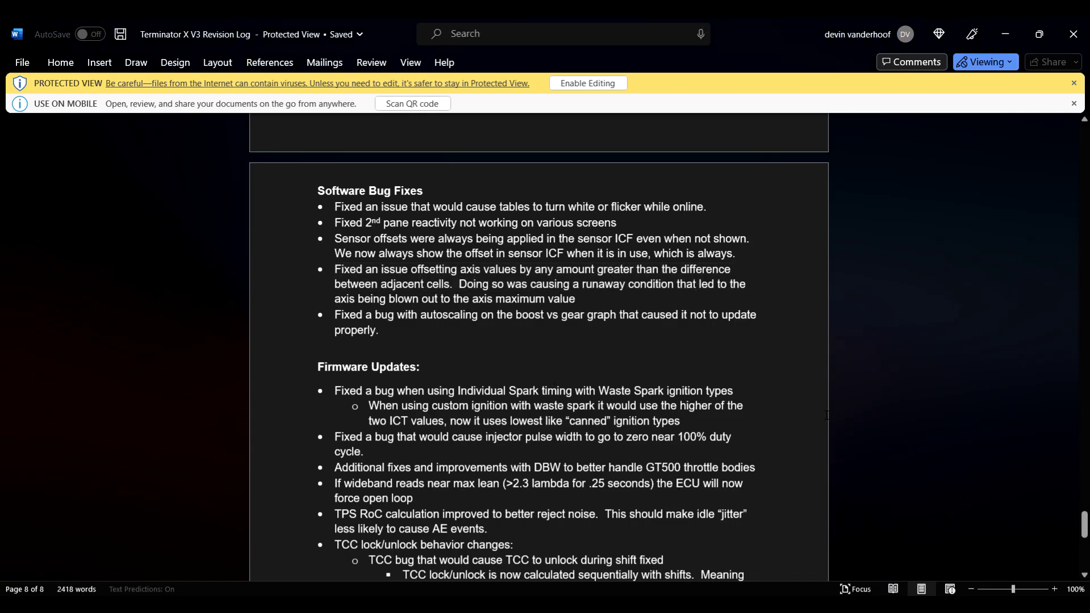
scroll(811, 403, "down", 3)
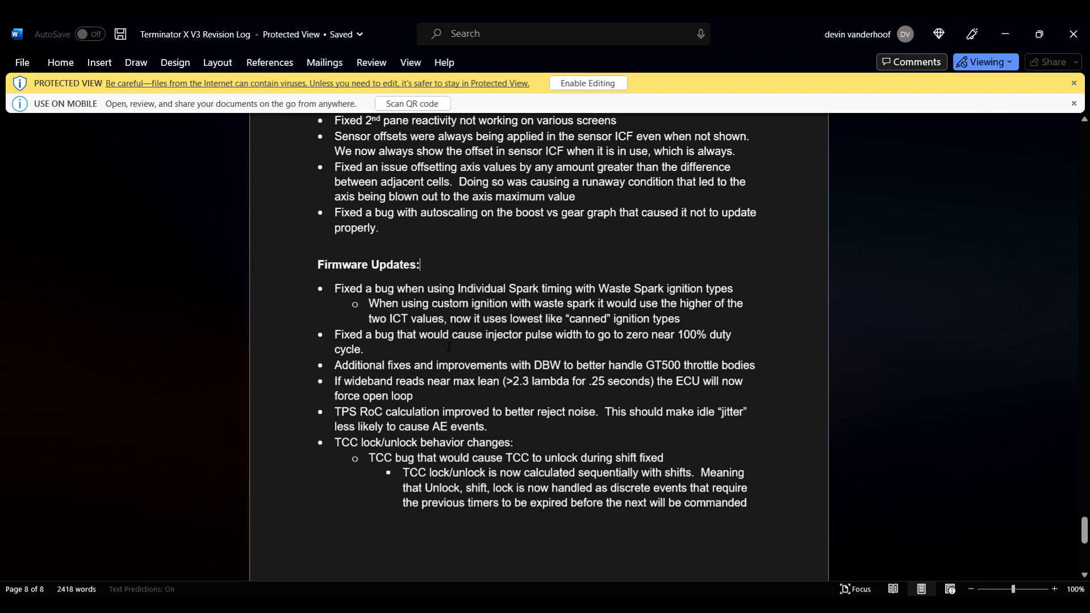
left_click_drag(328, 288, 742, 297)
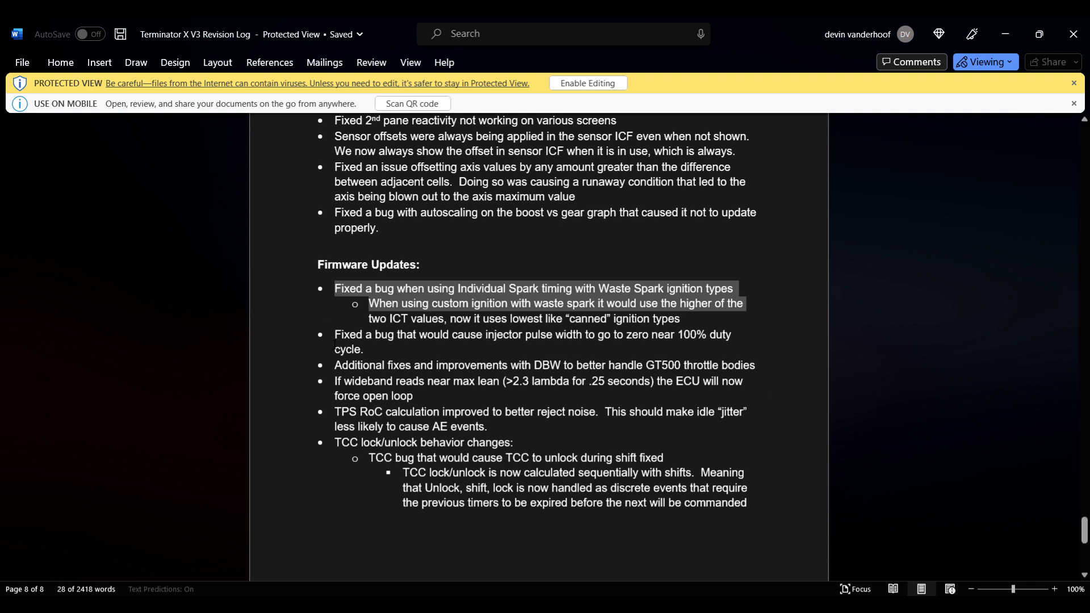
left_click_drag(335, 335, 494, 348)
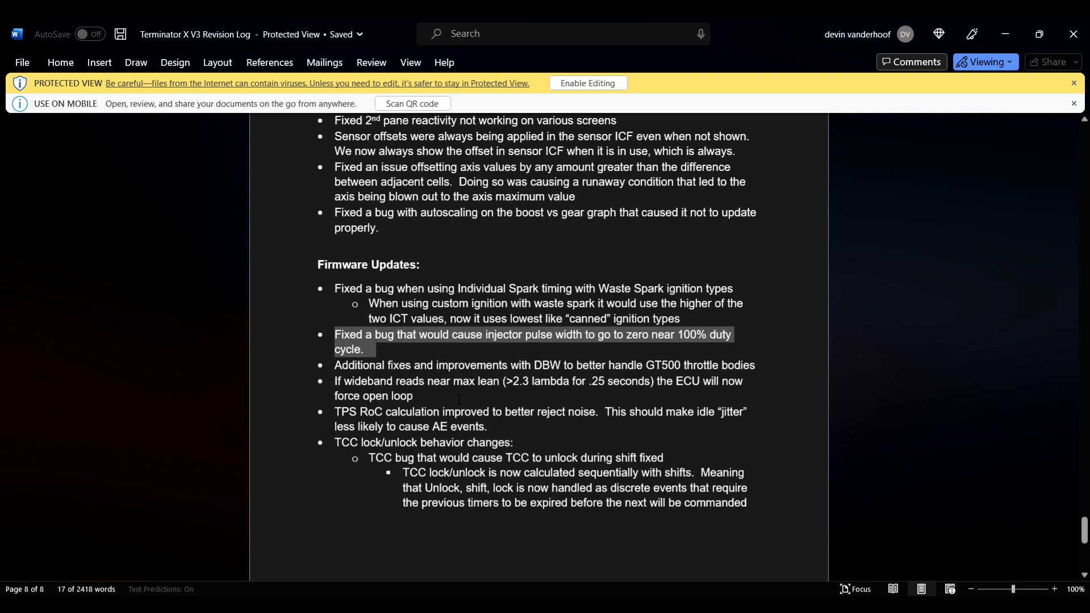
left_click_drag(334, 382, 435, 394)
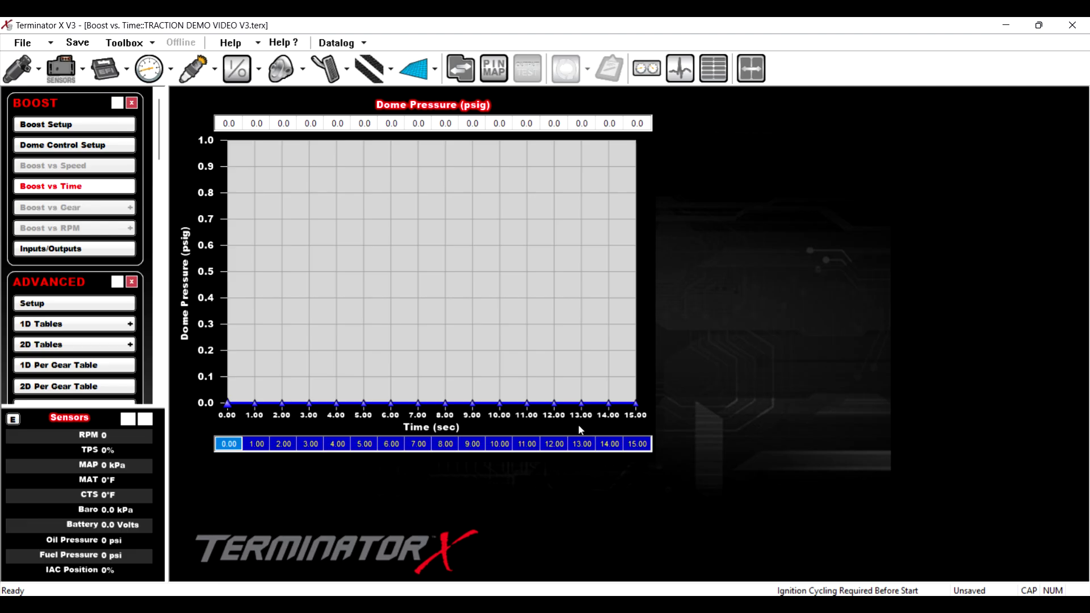
Open System Parameters > Closed Loop/Learn, select the 50% compensation limits table, and glance at Learn Parameters.
left_click(105, 68)
left_click(73, 248)
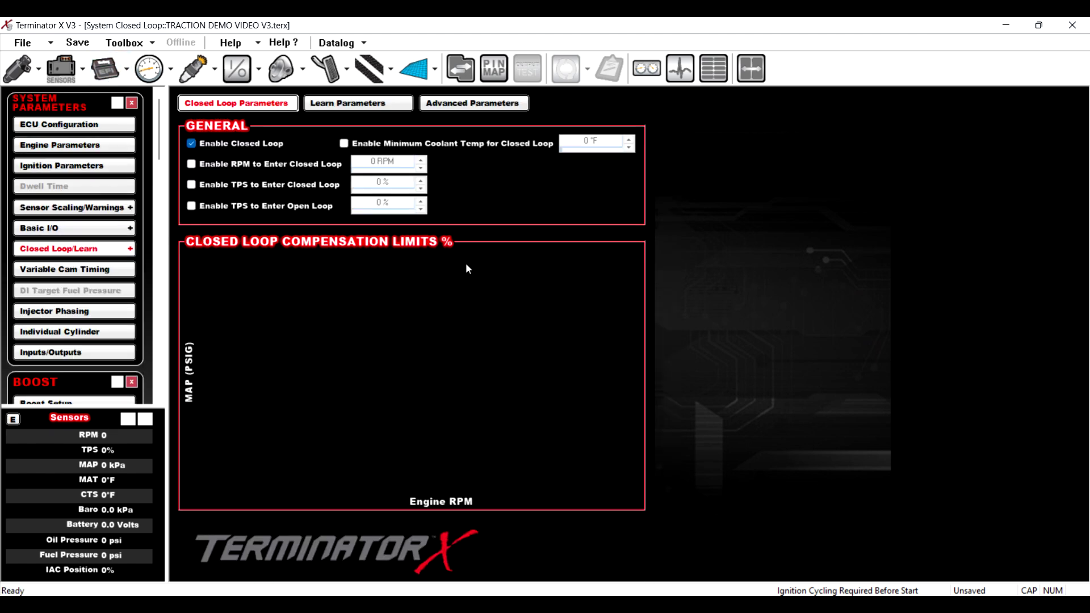
left_click_drag(274, 261, 607, 474)
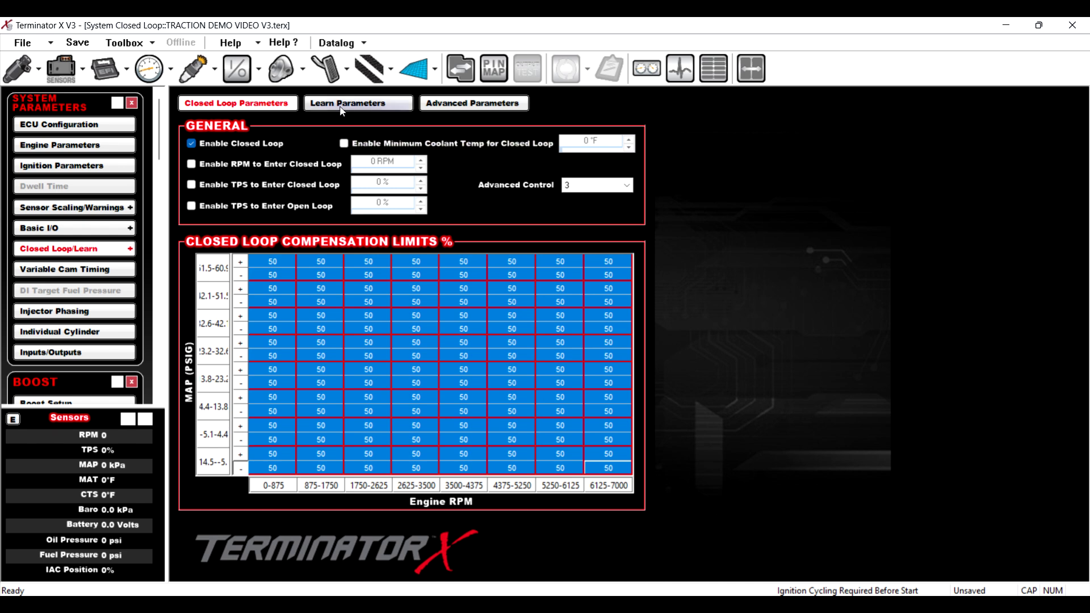
left_click(375, 104)
left_click(474, 344)
left_click(261, 105)
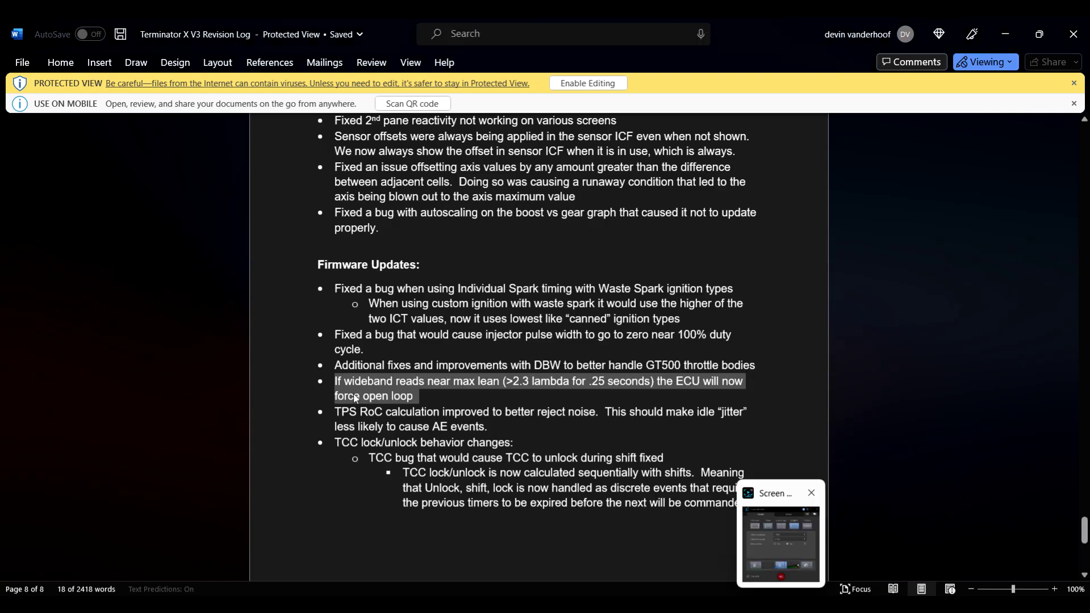
Highlight only 'wideband reads near max lean' in the fifth firmware bullet.
left_click(442, 398)
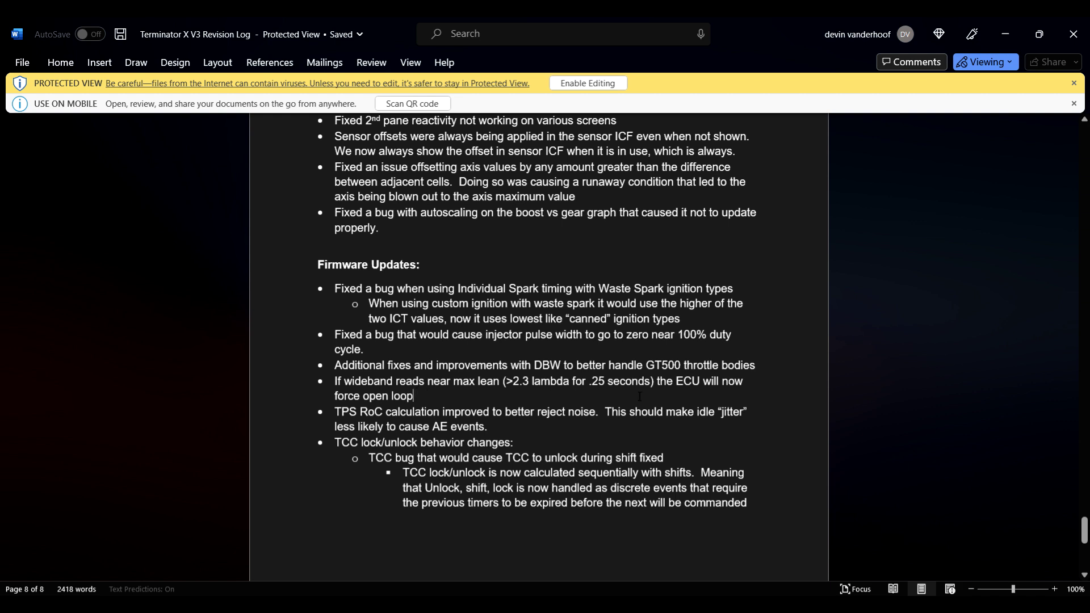
left_click_drag(345, 382, 502, 390)
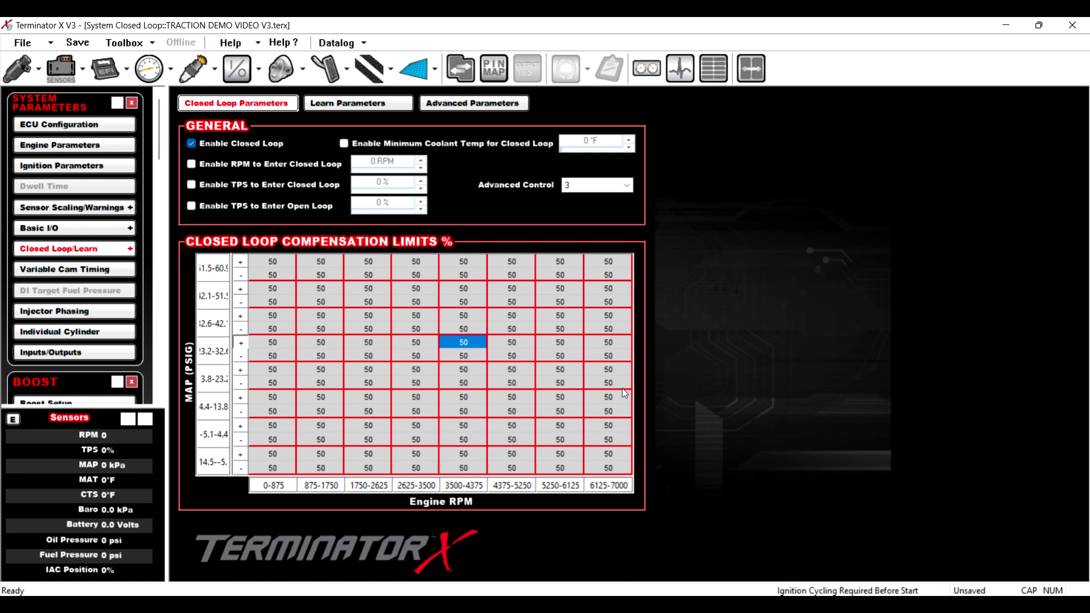
Select cells in the 50% compensation limits table, visit Learn Parameters, and return to Closed Loop Parameters.
left_click(416, 302)
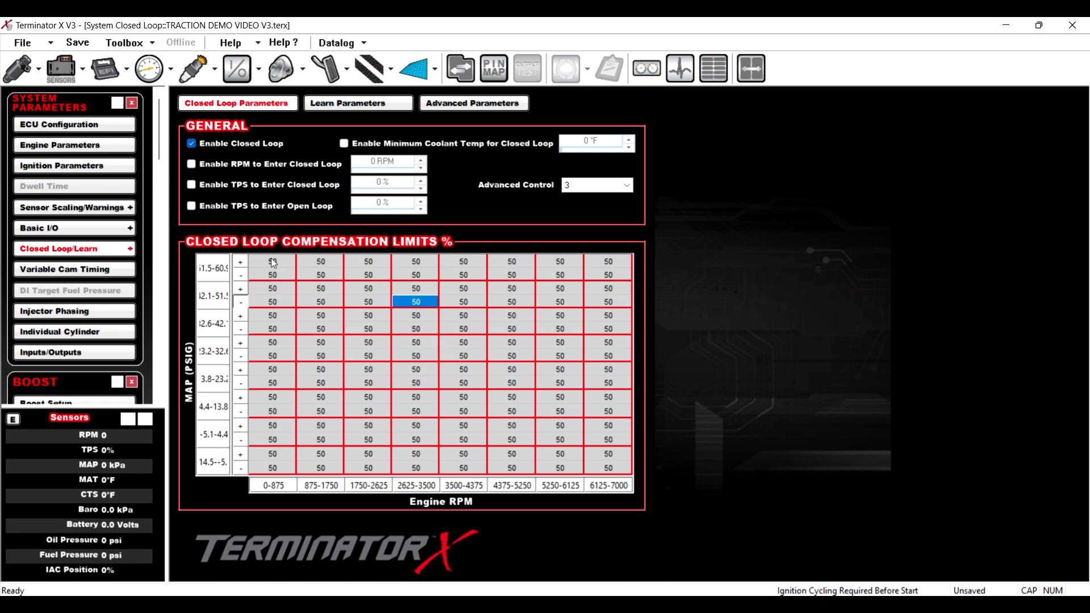
left_click_drag(273, 263, 605, 478)
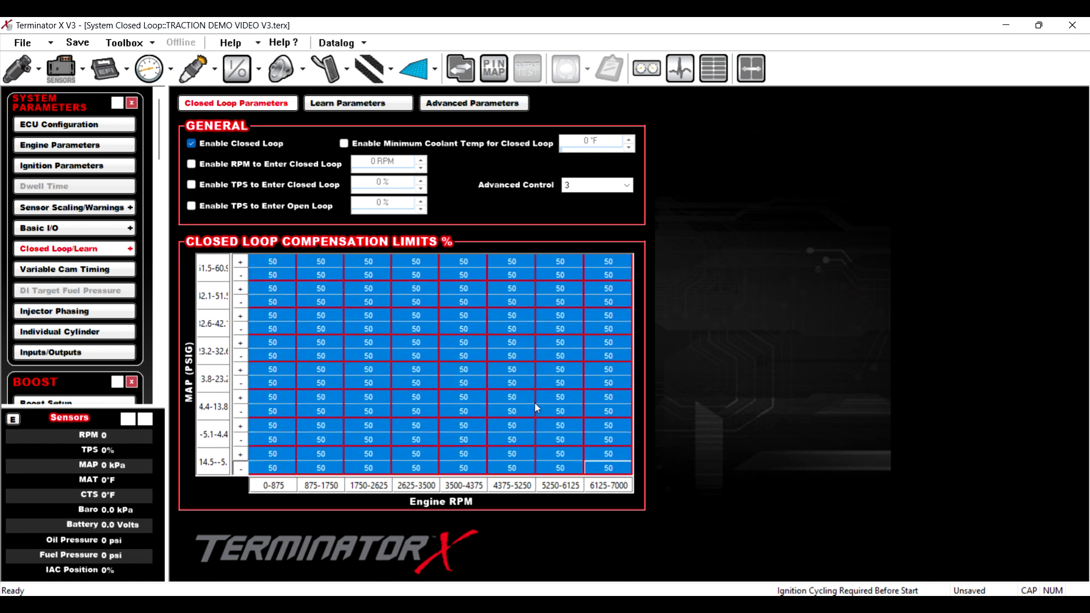
left_click(477, 370)
left_click(493, 317)
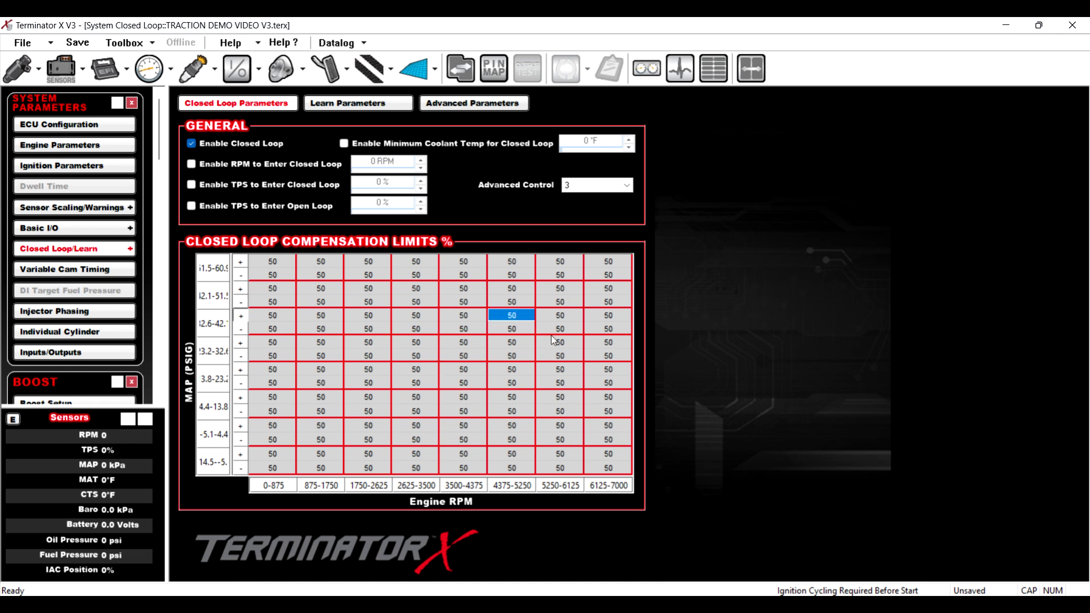
left_click(363, 105)
left_click(559, 274)
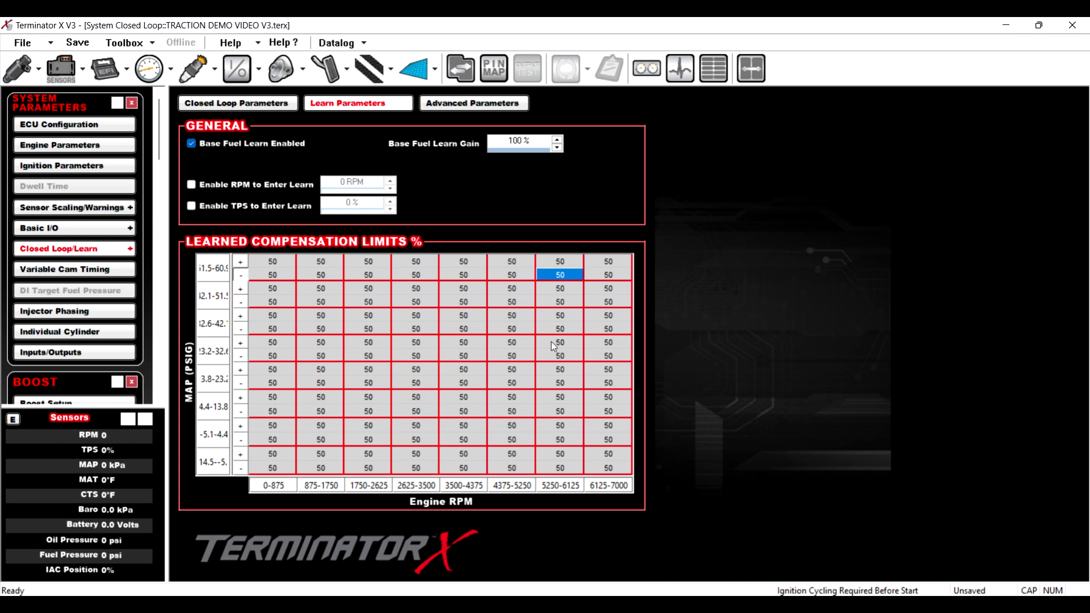
left_click(255, 107)
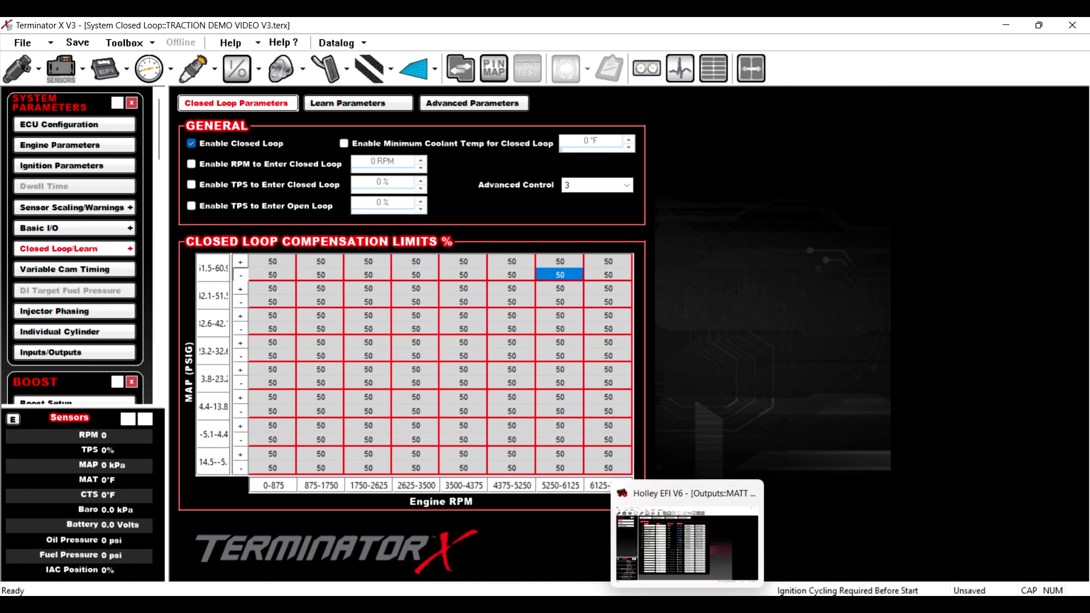
Back in the revision log, scroll down and highlight the TCC unlock-during-shift fix.
left_click(739, 605)
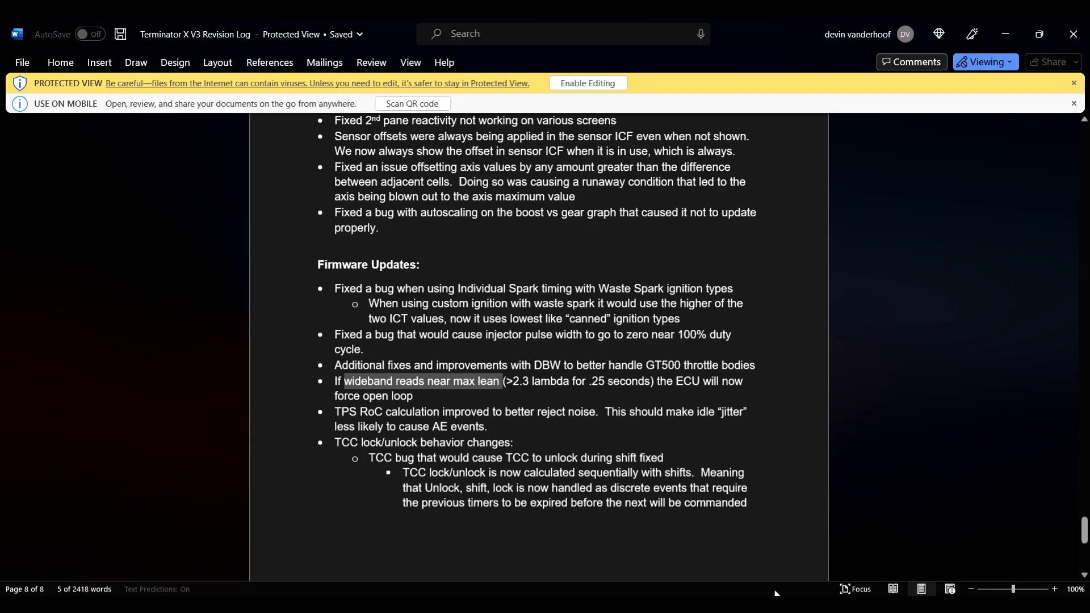
left_click(475, 382)
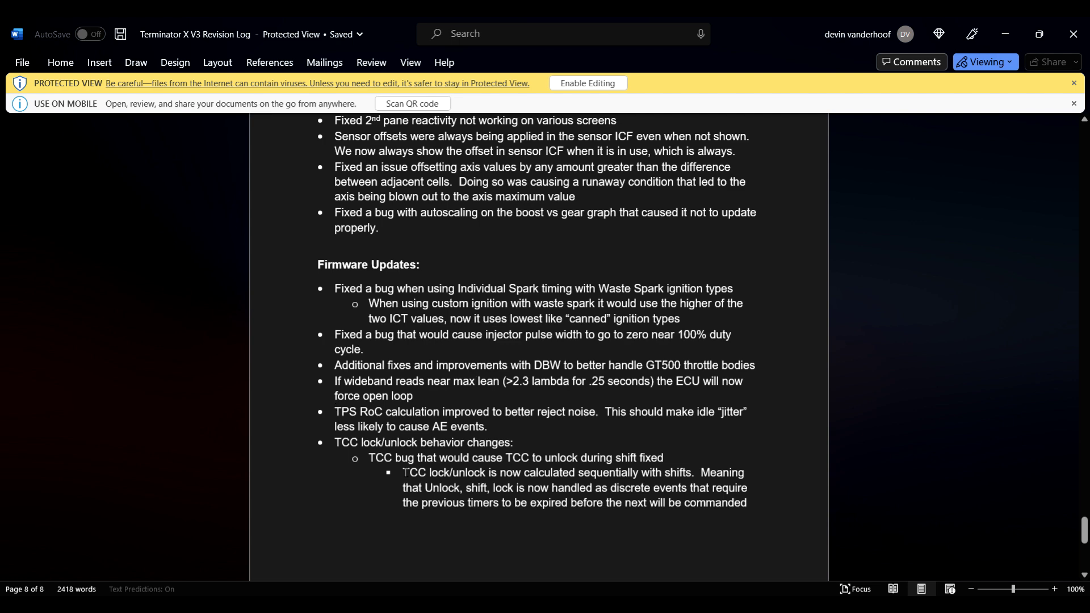
scroll(366, 476, "down", 3)
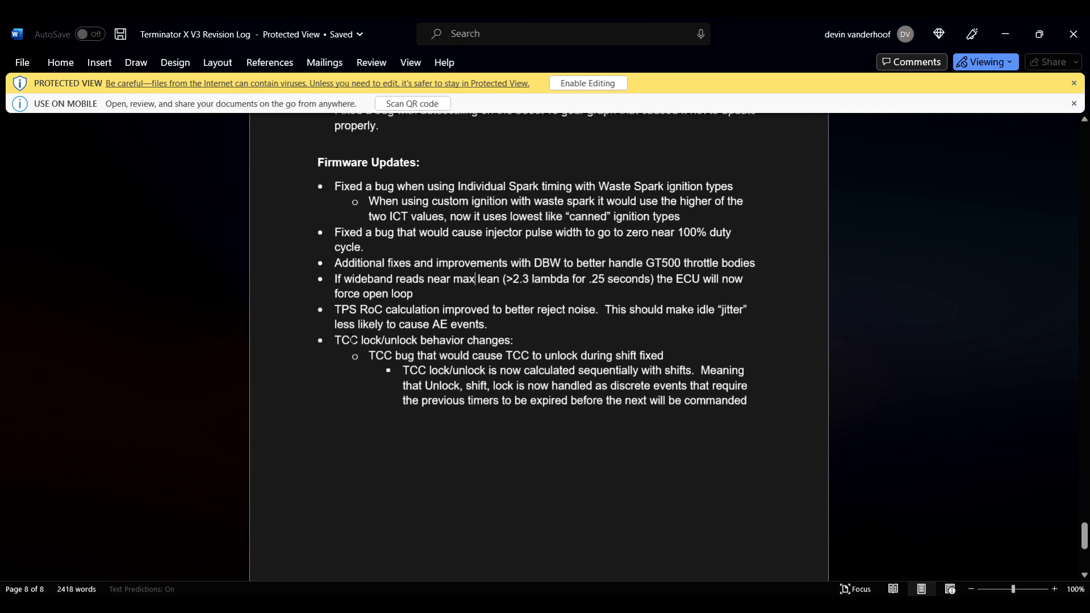
left_click_drag(368, 354, 775, 413)
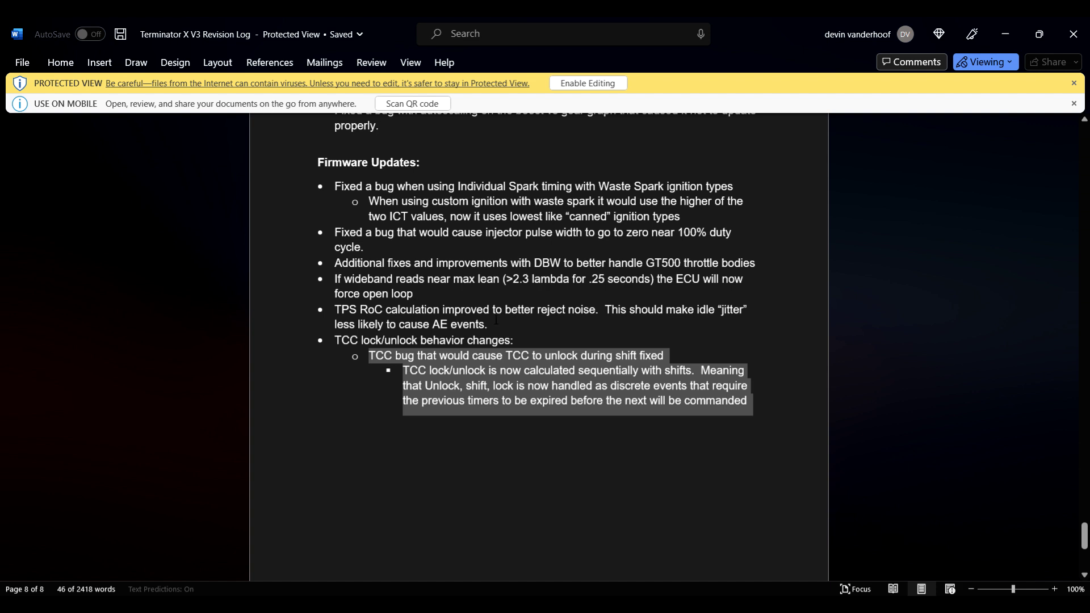
mouse_move(687, 604)
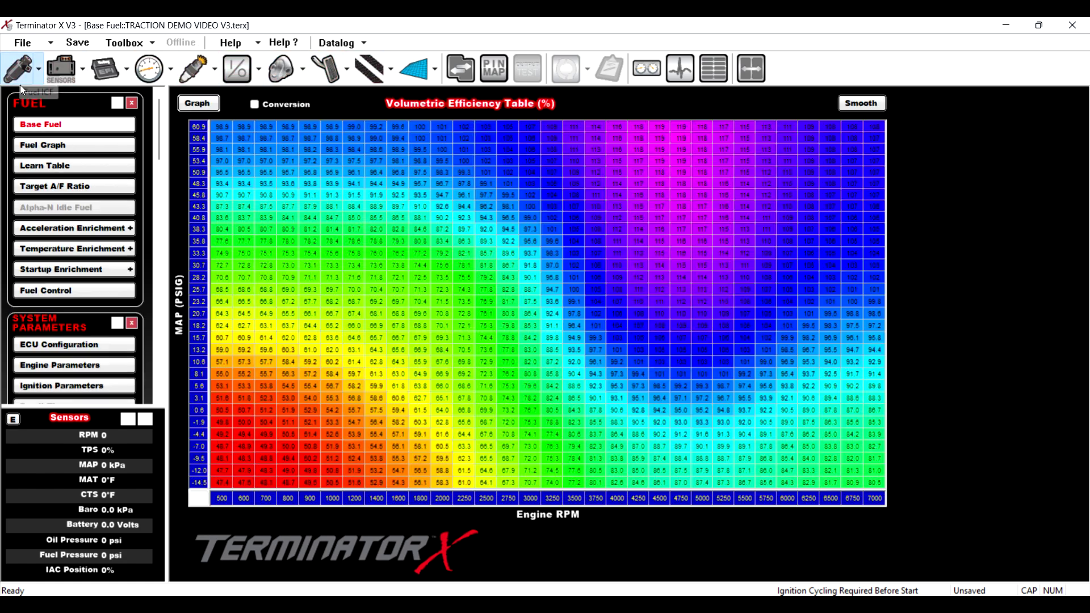
Open Fuel > Acceleration Enrichment and set AE vs TPS RoC Blanking to 10.0.
left_click(19, 79)
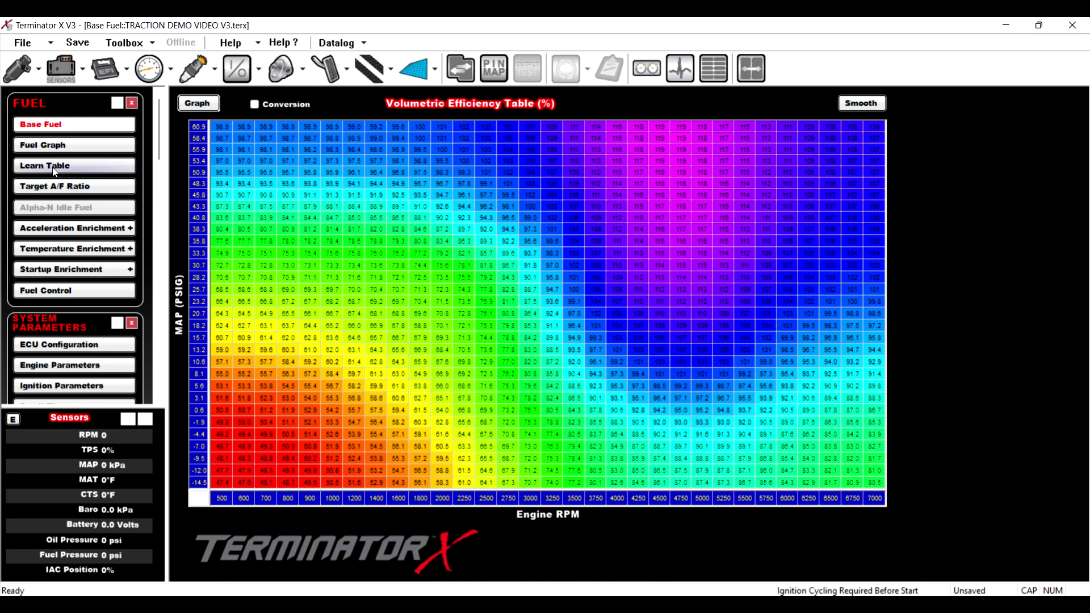
left_click(47, 229)
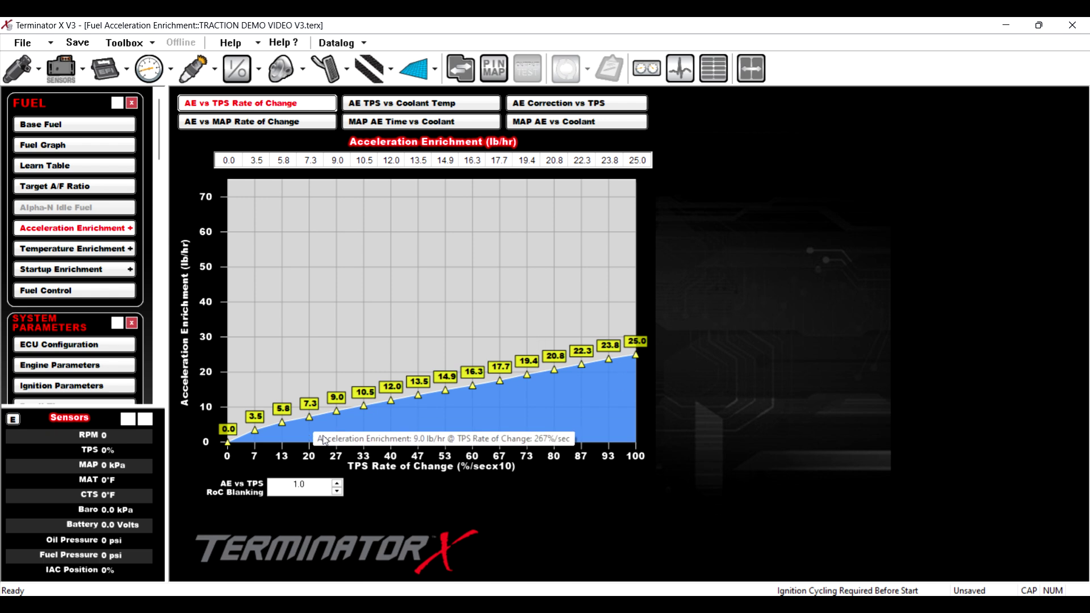
left_click(337, 482)
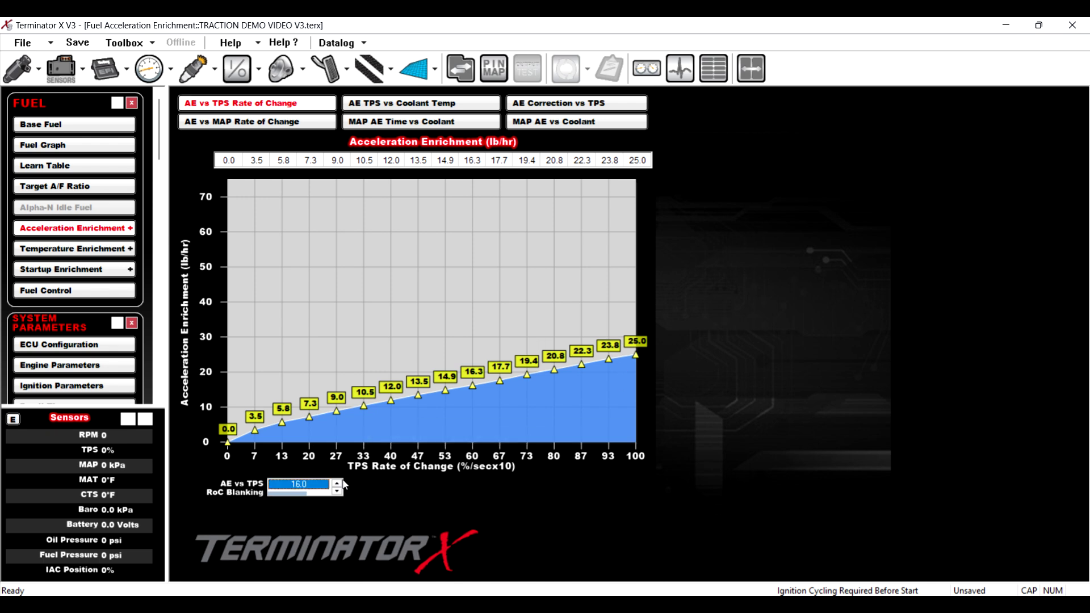
scroll(344, 484, "down", 6)
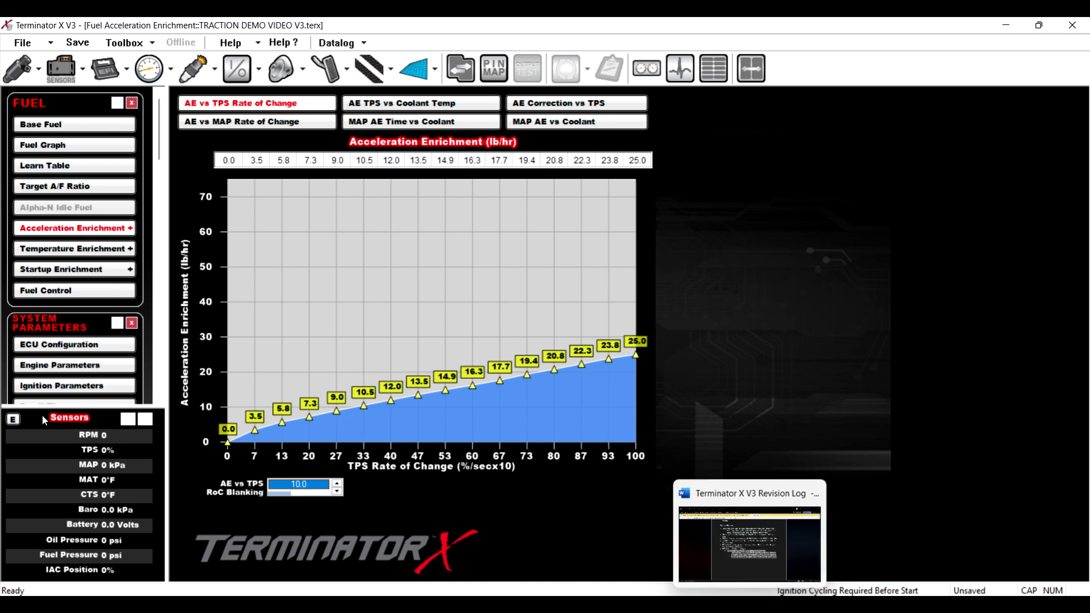
Switch back to the Word revision log and scroll up to the Software Bug Fixes section.
key("alt+Tab")
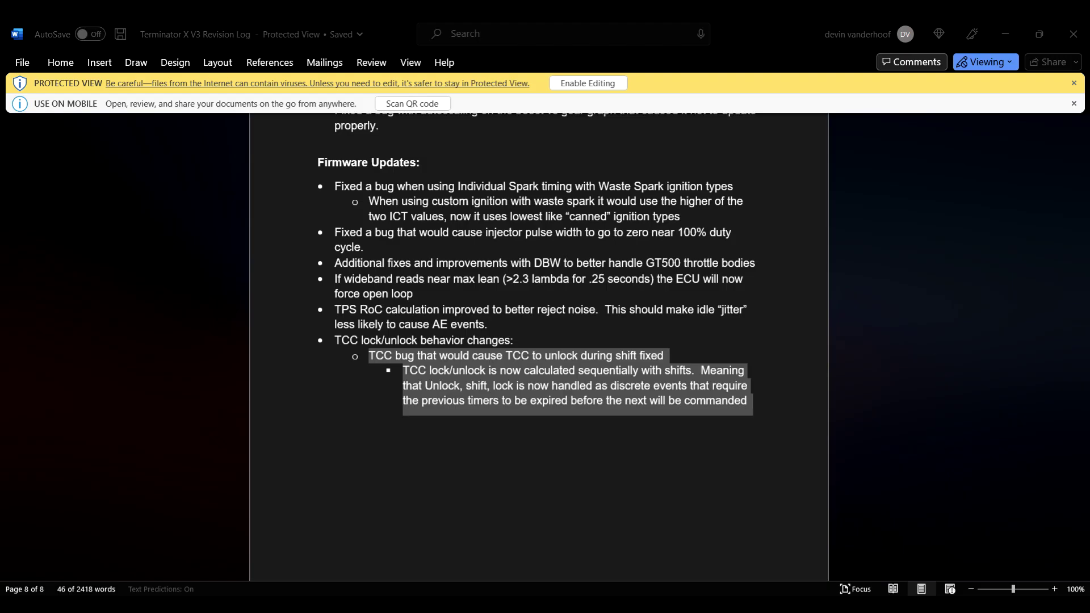
scroll(761, 581, "up", 5)
scroll(829, 300, "up", 6)
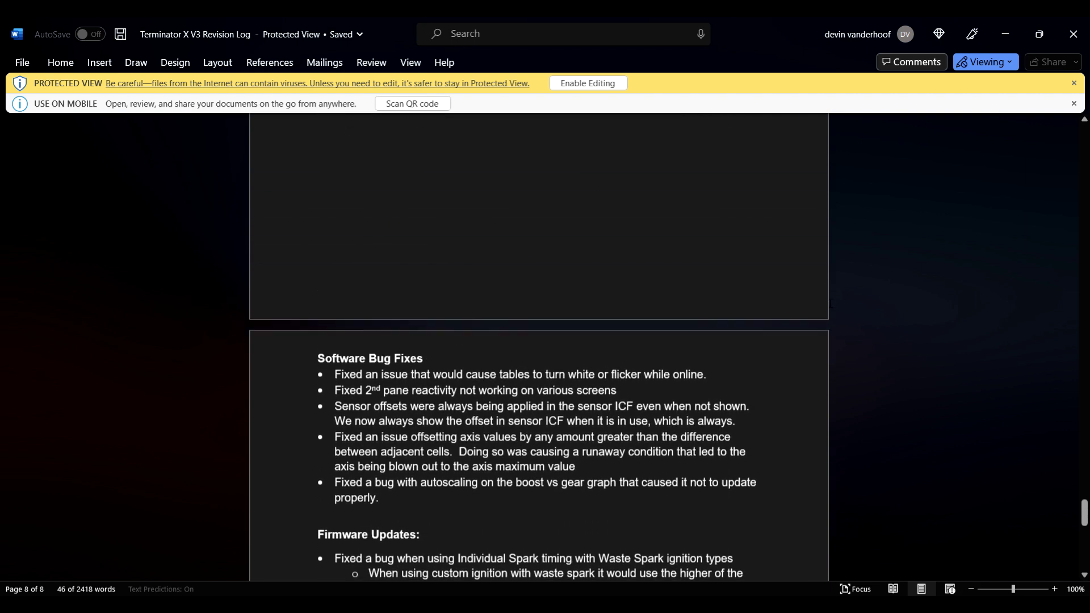
scroll(827, 296, "up", 6)
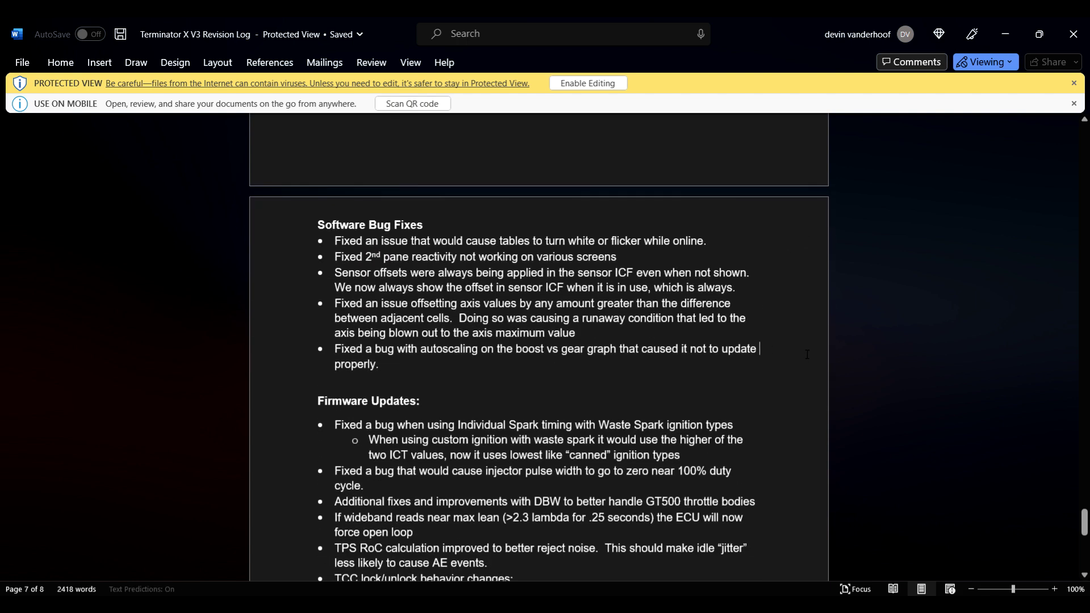
key("Up")
Highlight the entire Software Bug Fixes bullet list above Firmware Updates.
left_click(607, 305)
left_click_drag(335, 241, 737, 362)
left_click(410, 272)
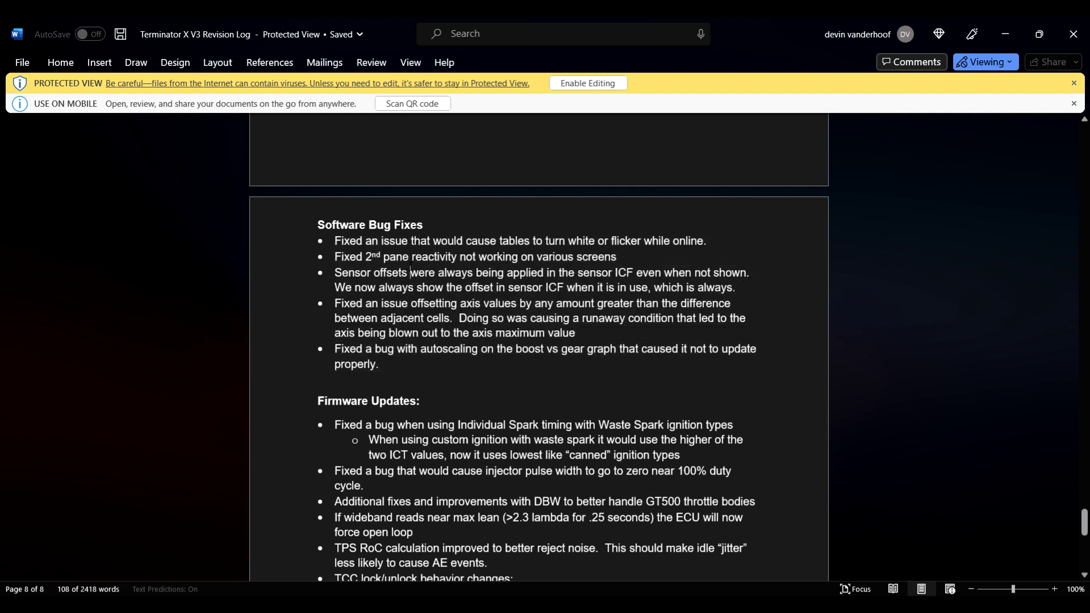
left_click_drag(328, 238, 760, 377)
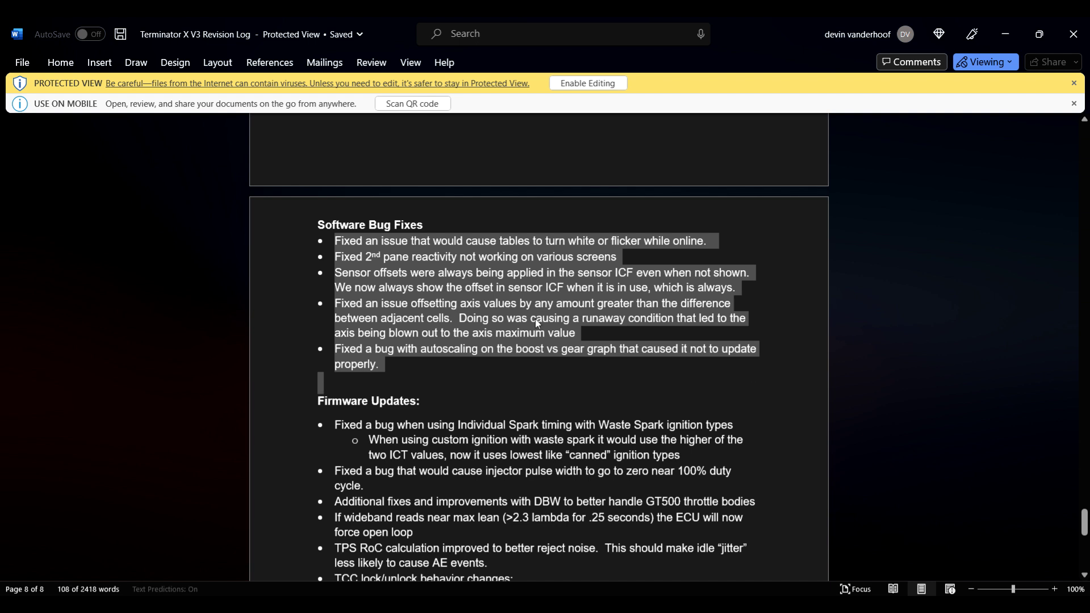
left_click(621, 322)
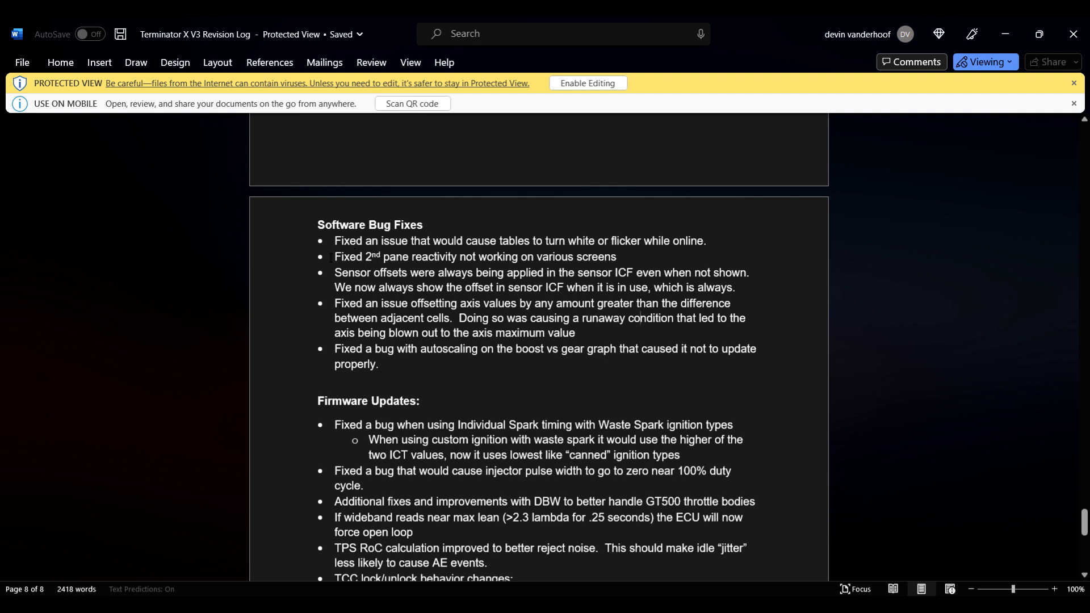
left_click_drag(546, 242, 779, 239)
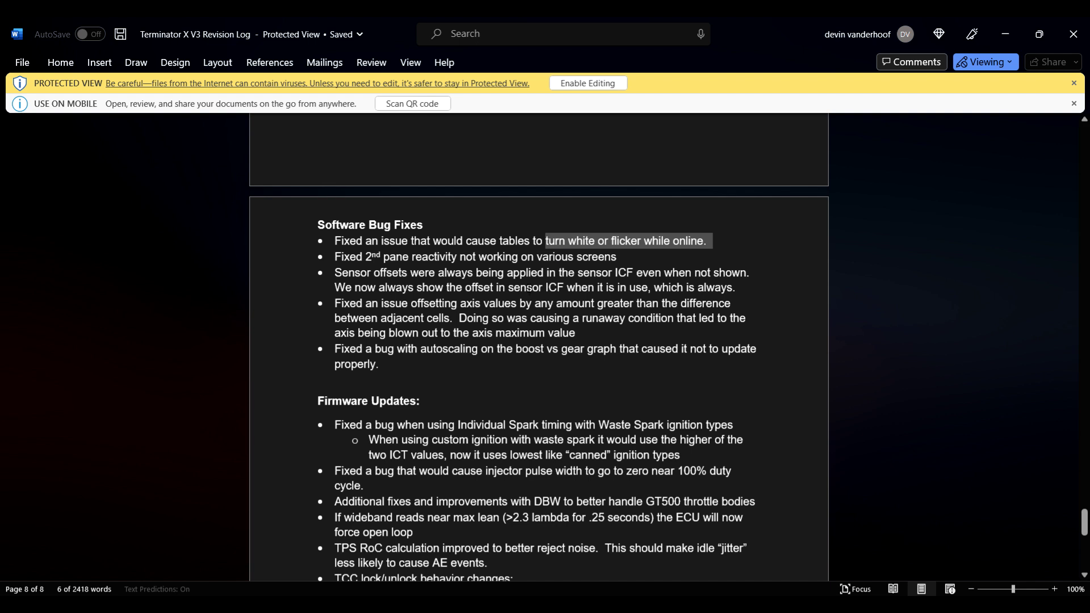
left_click(710, 252)
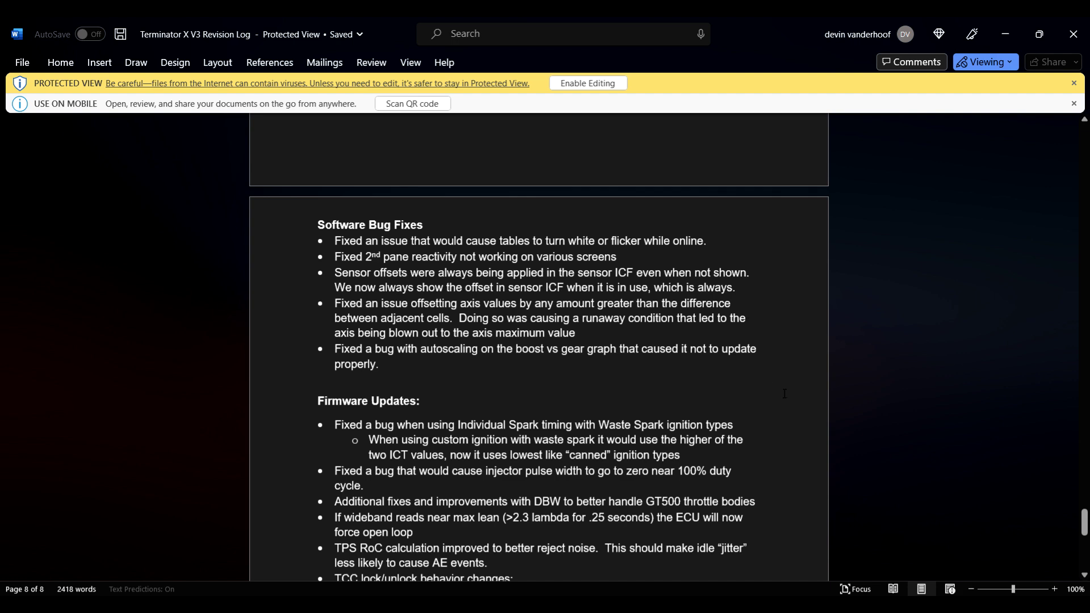
scroll(785, 393, "up", 10)
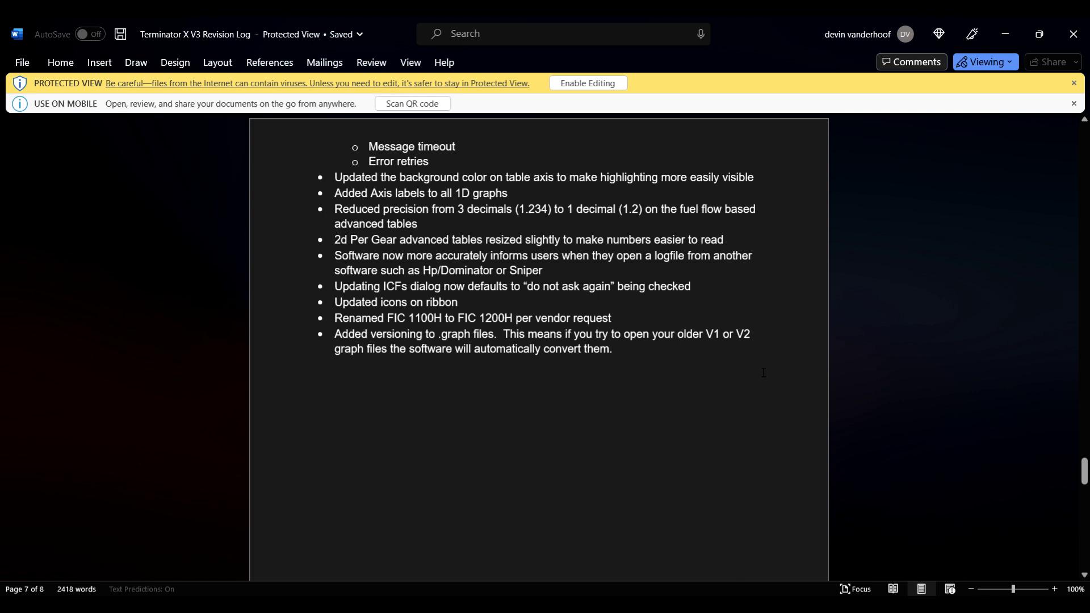
Scroll up from page 8 to the page 4 Transmission Updates, ending at the 4-speed TCC lockup parameter.
scroll(764, 372, "up", 5)
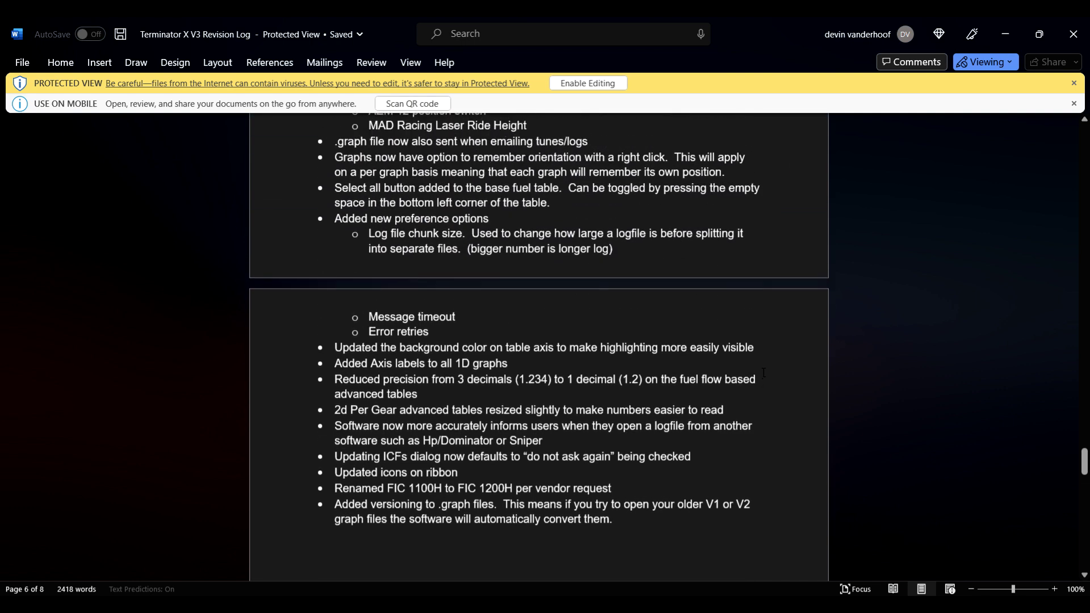
scroll(764, 373, "up", 3)
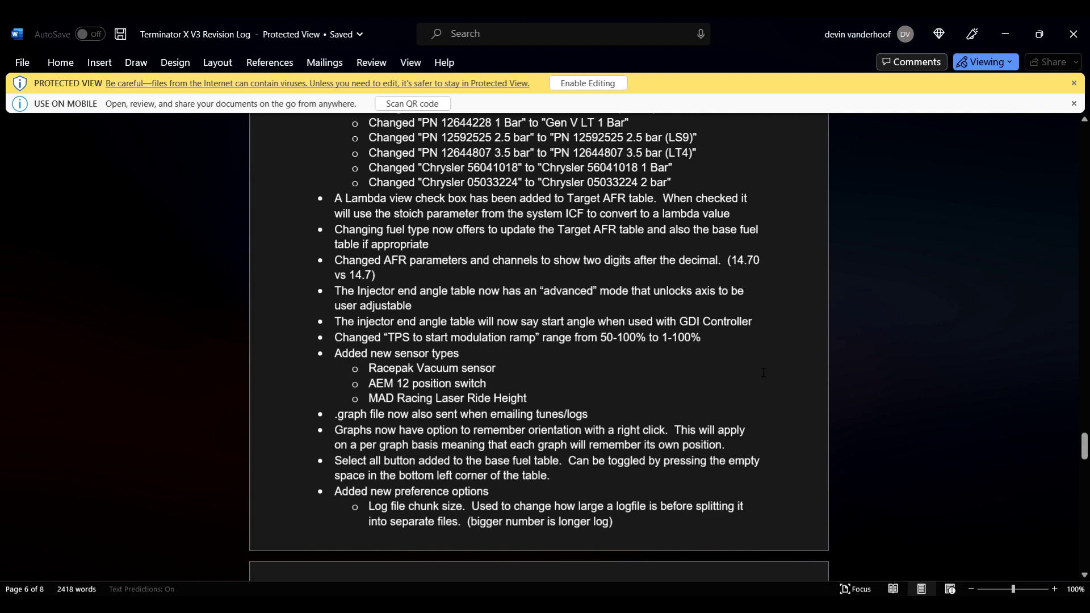
scroll(764, 373, "up", 2)
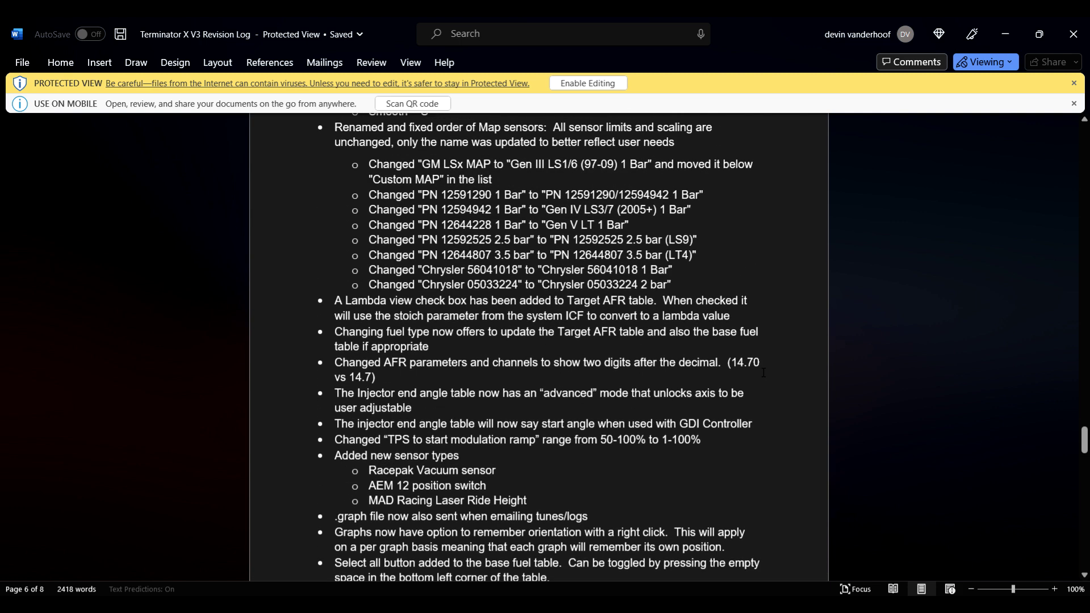
scroll(764, 373, "up", 4)
scroll(764, 373, "up", 5)
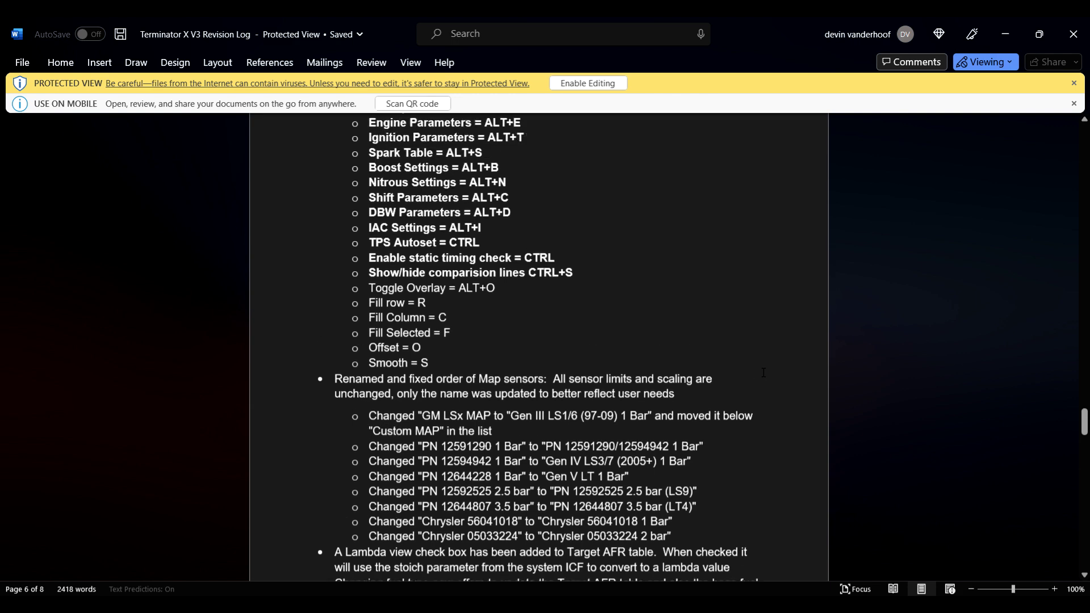
scroll(763, 372, "up", 10)
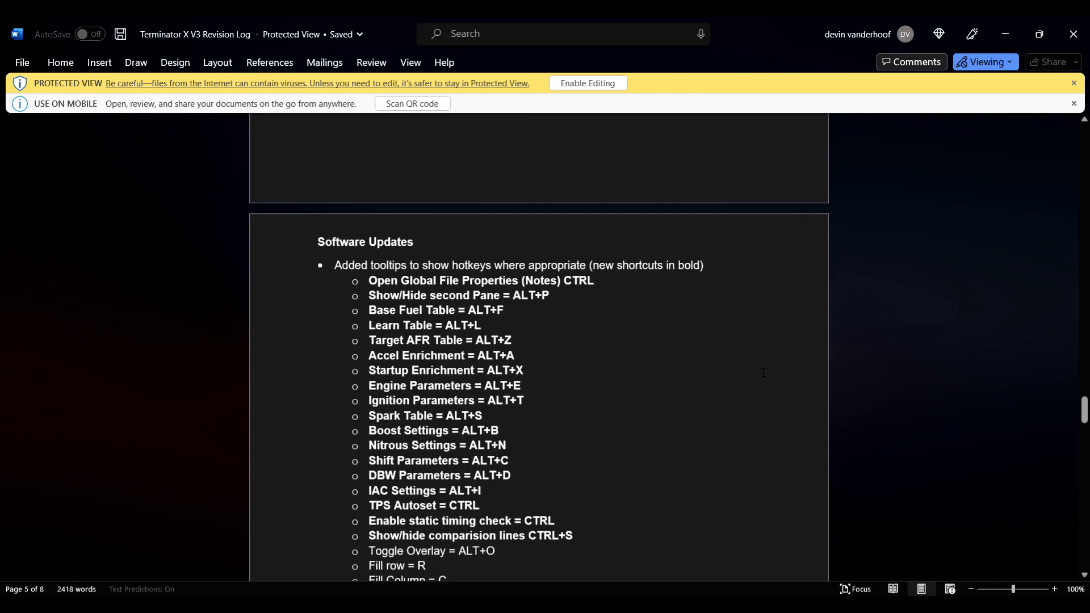
scroll(764, 373, "up", 5)
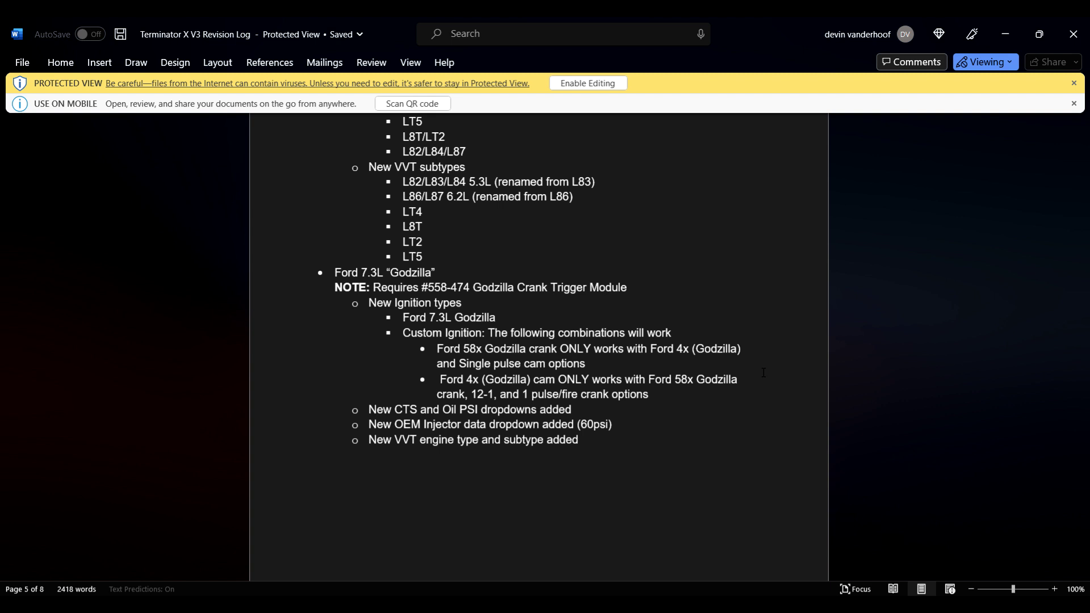
scroll(764, 372, "up", 5)
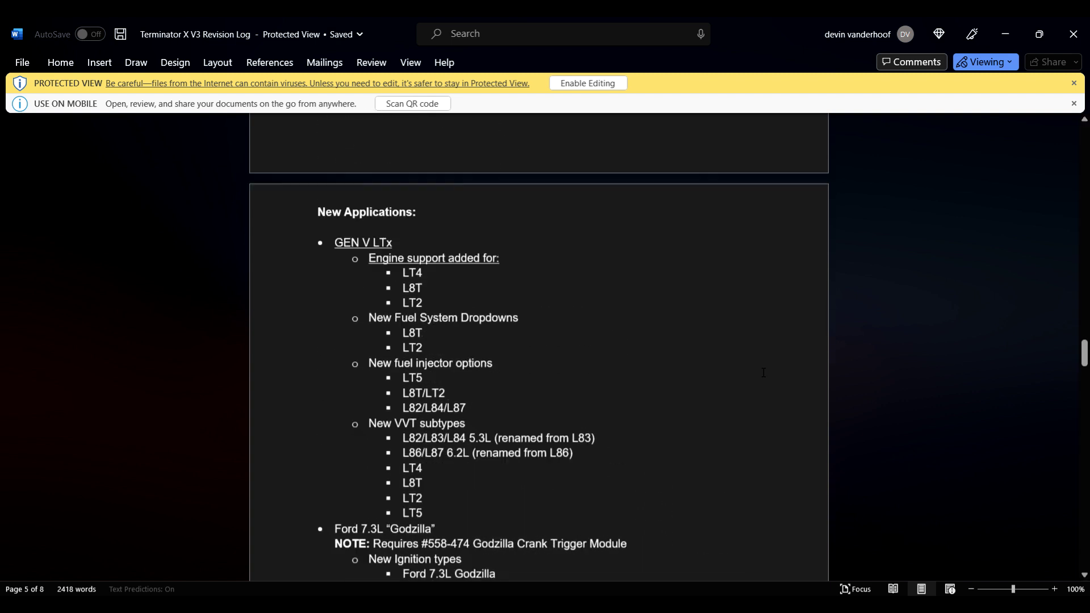
scroll(449, 401, "down", 3)
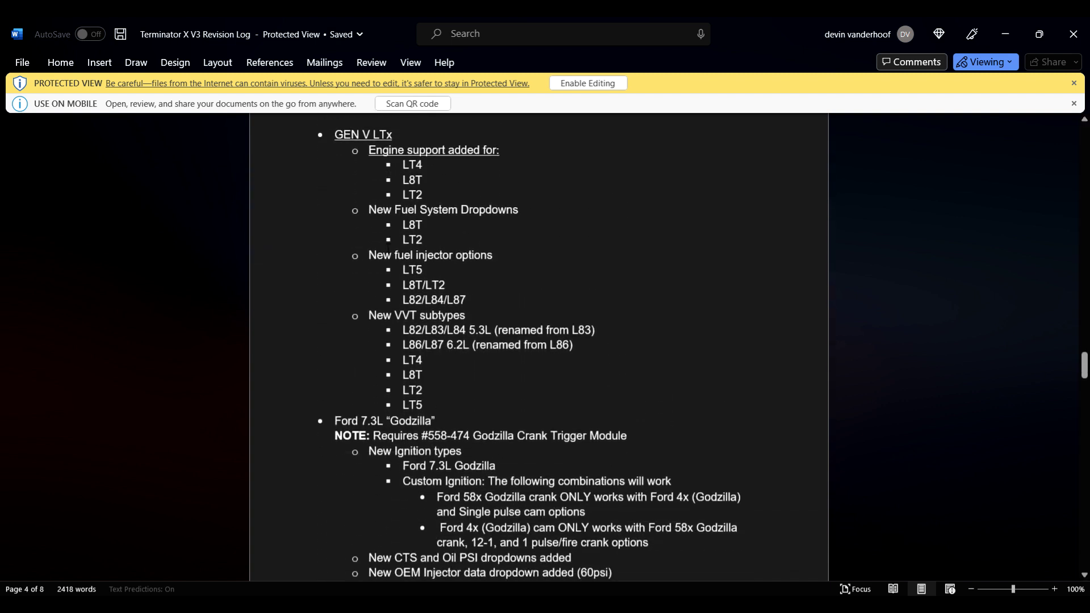
scroll(787, 403, "up", 10)
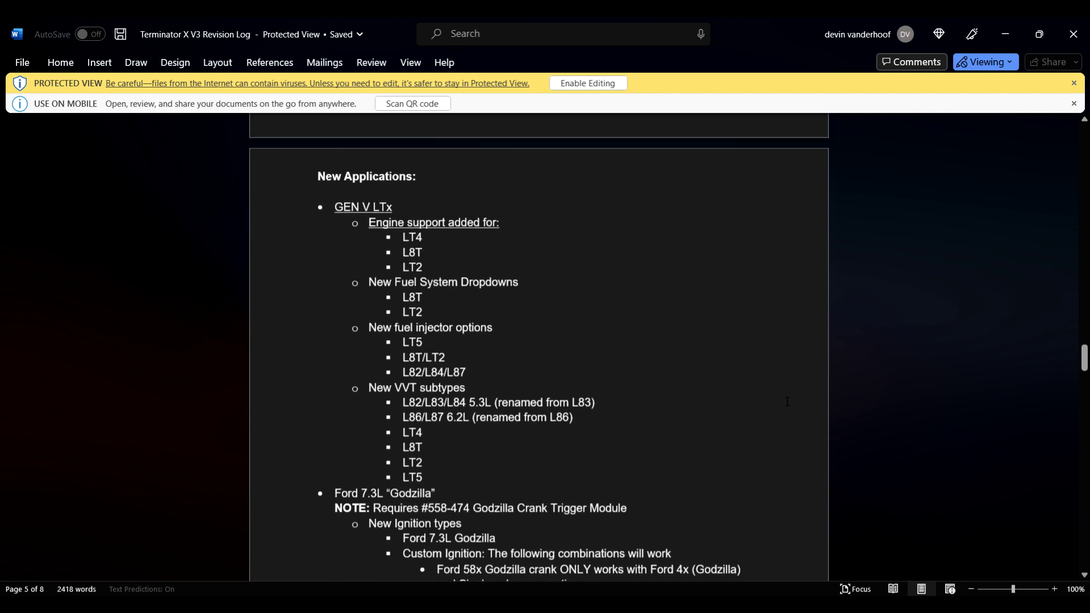
scroll(781, 398, "up", 4)
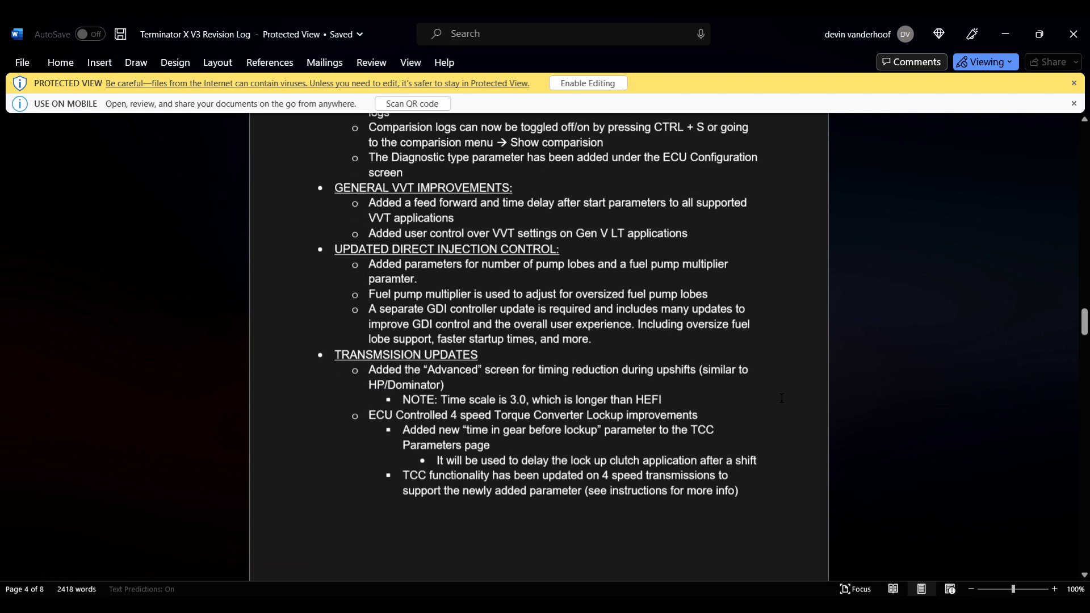